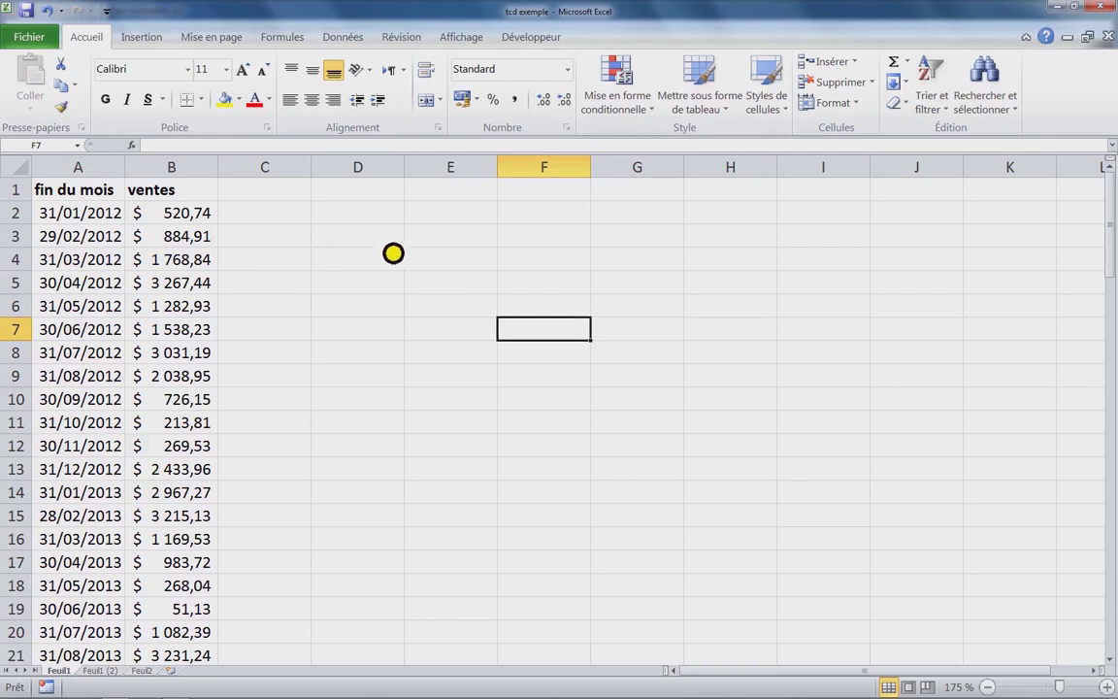
- Inspect the month-end dates and sales values in columns A and B down to row 91
left_click(105, 220)
left_click(102, 240)
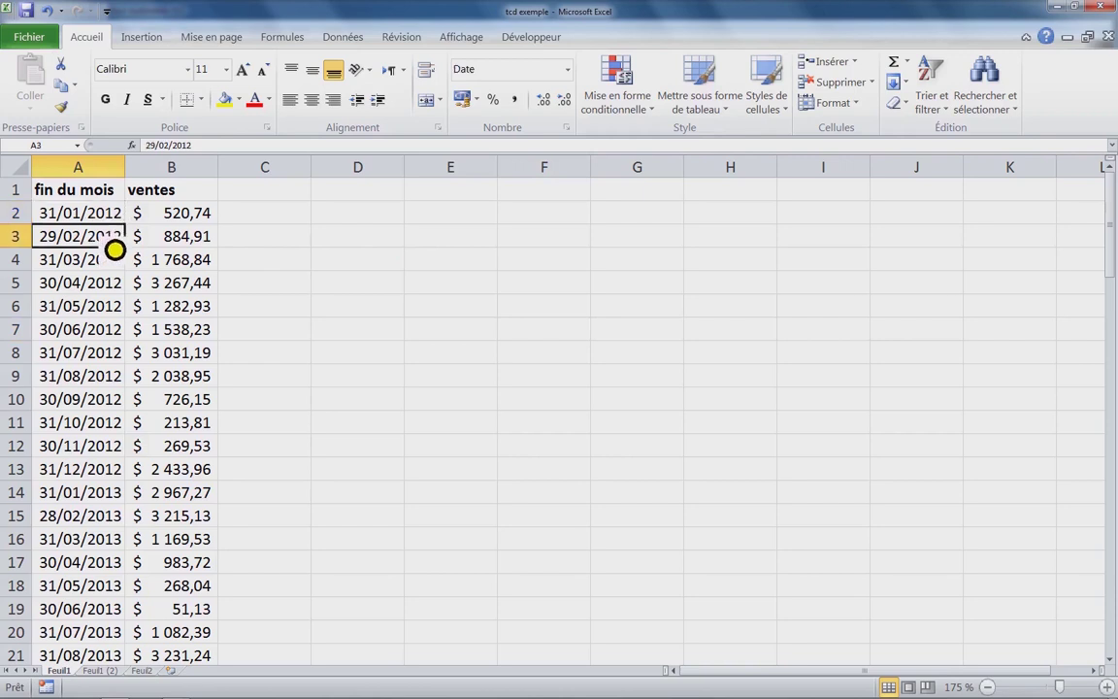
left_click(112, 270)
left_click(113, 278)
left_click(97, 326)
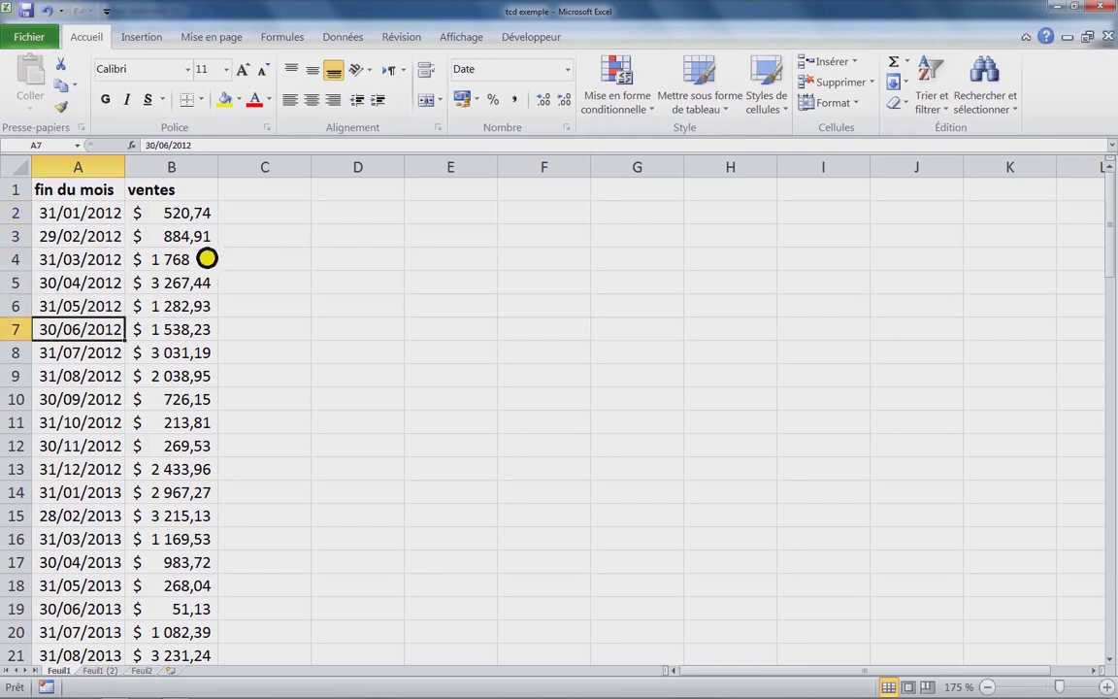
left_click_drag(190, 214, 206, 328)
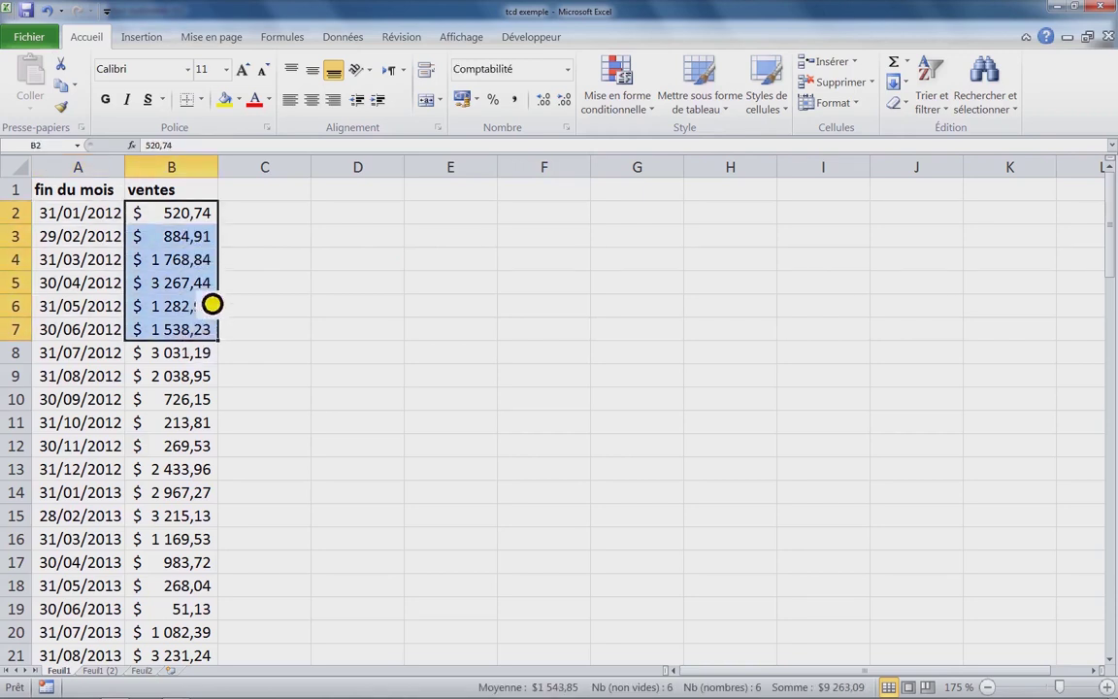
left_click(212, 227)
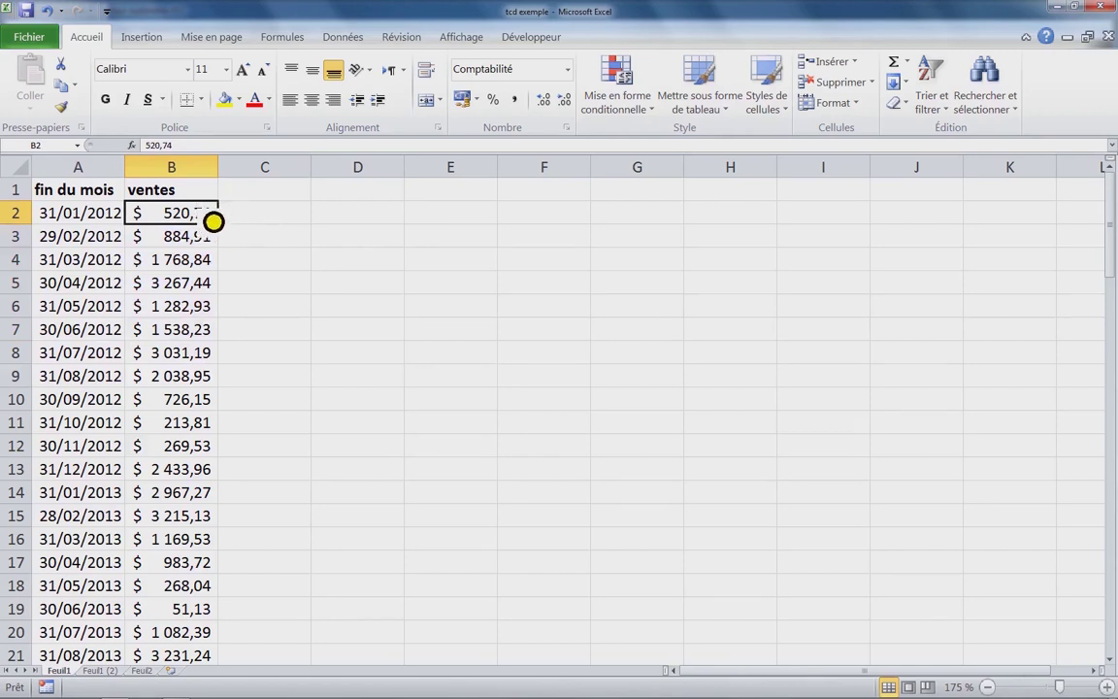
key("ctrl+Down")
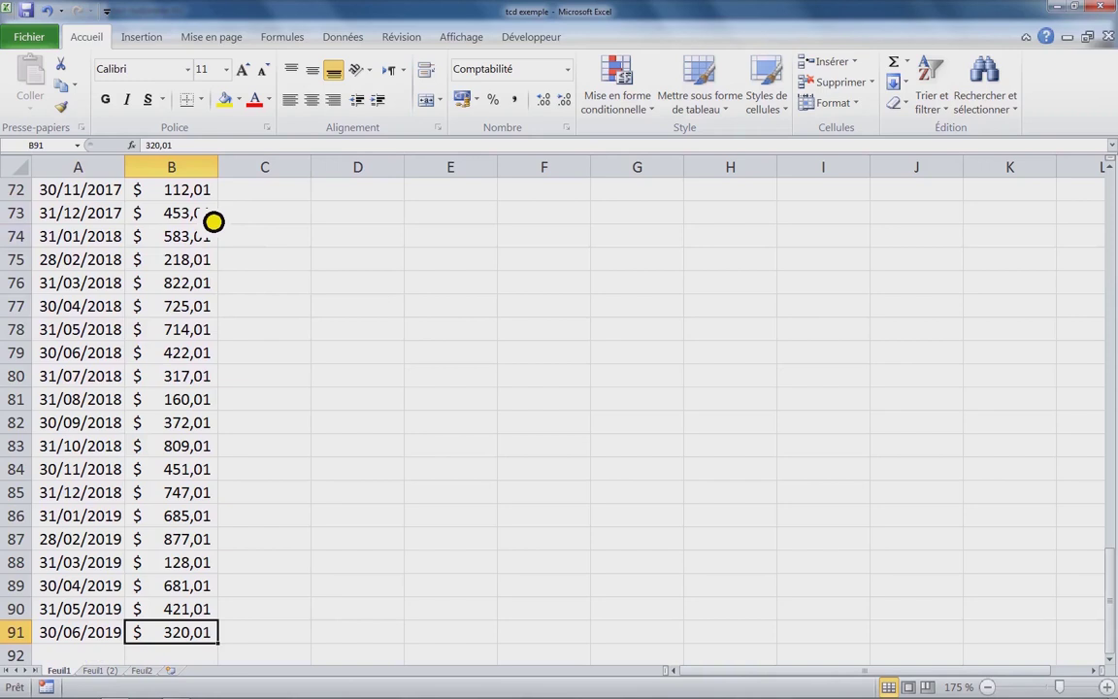
key("Left")
key("ctrl+Up")
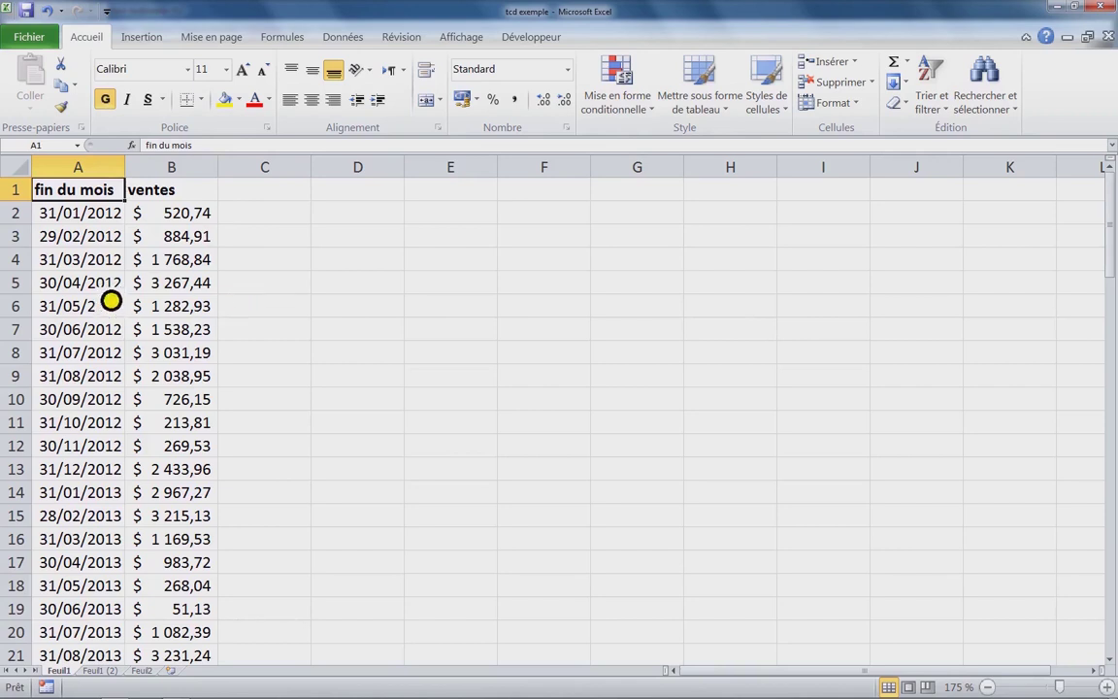
left_click(108, 283)
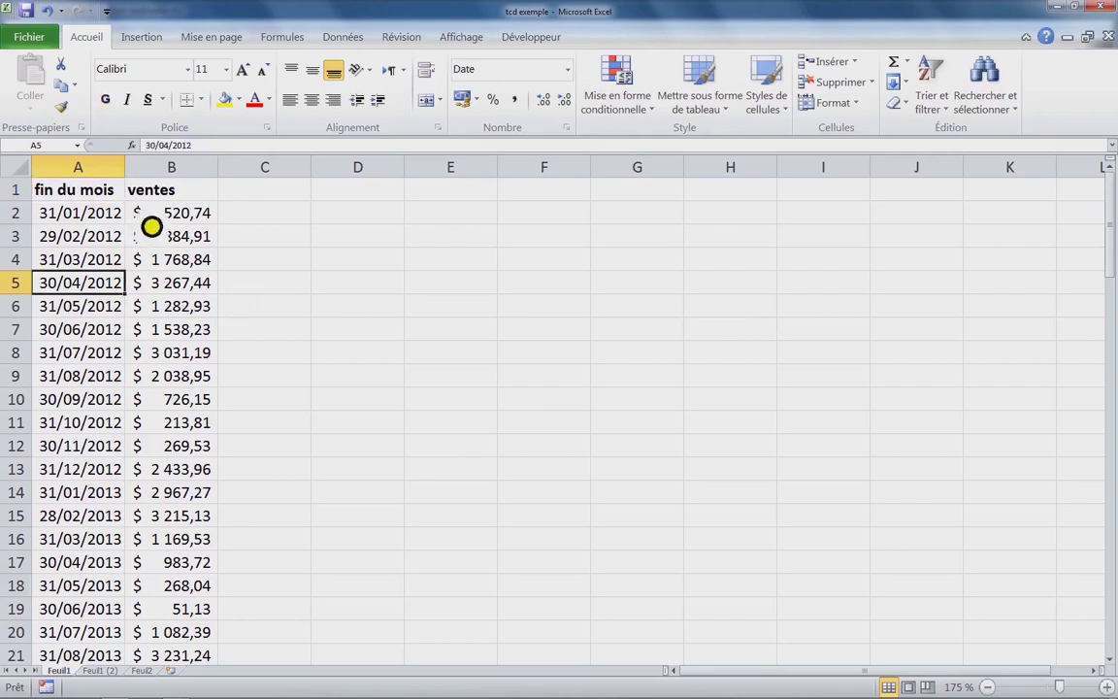
left_click(121, 266)
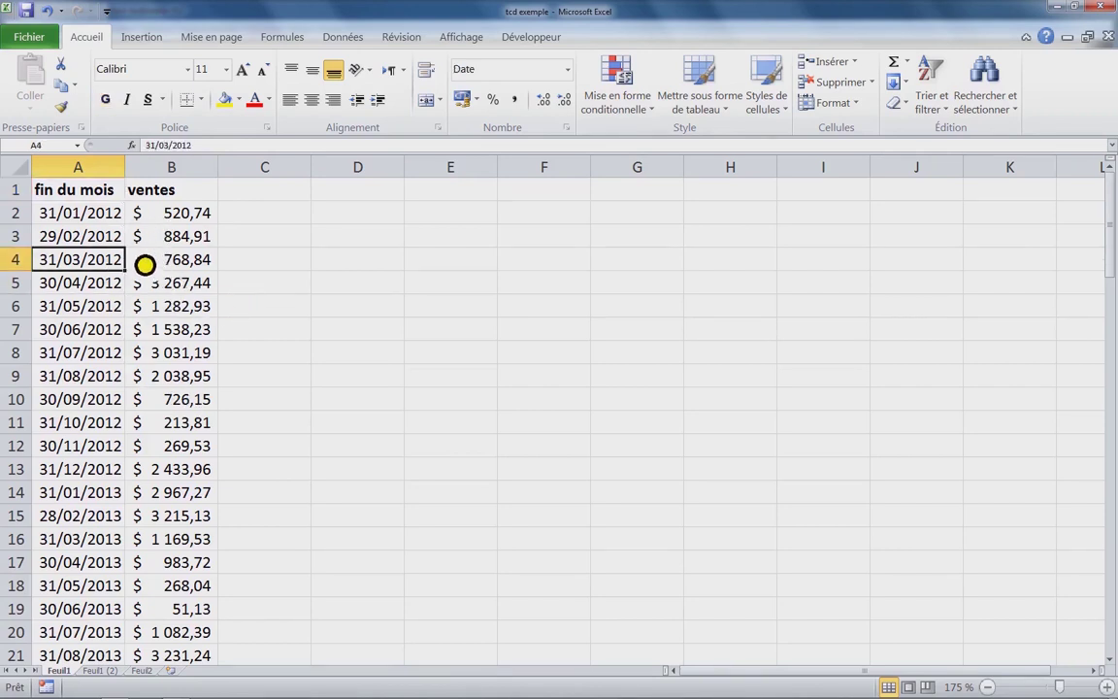
- Select the whole data table with Ctrl+A and apply All Borders to every cell
key("ctrl+a")
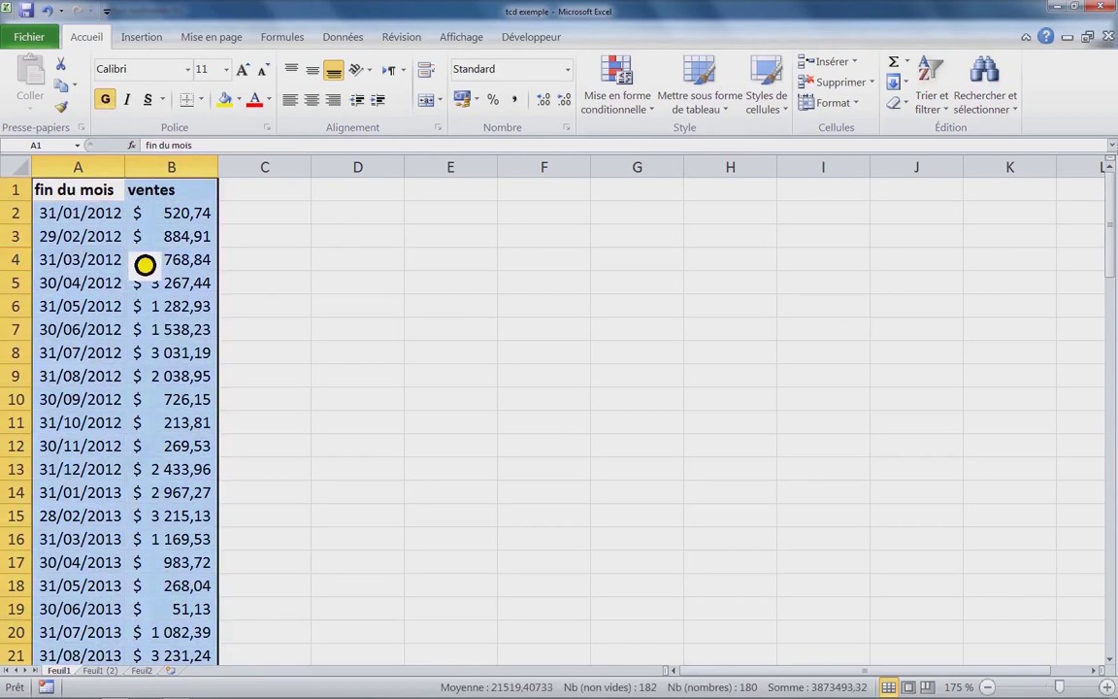
left_click(201, 99)
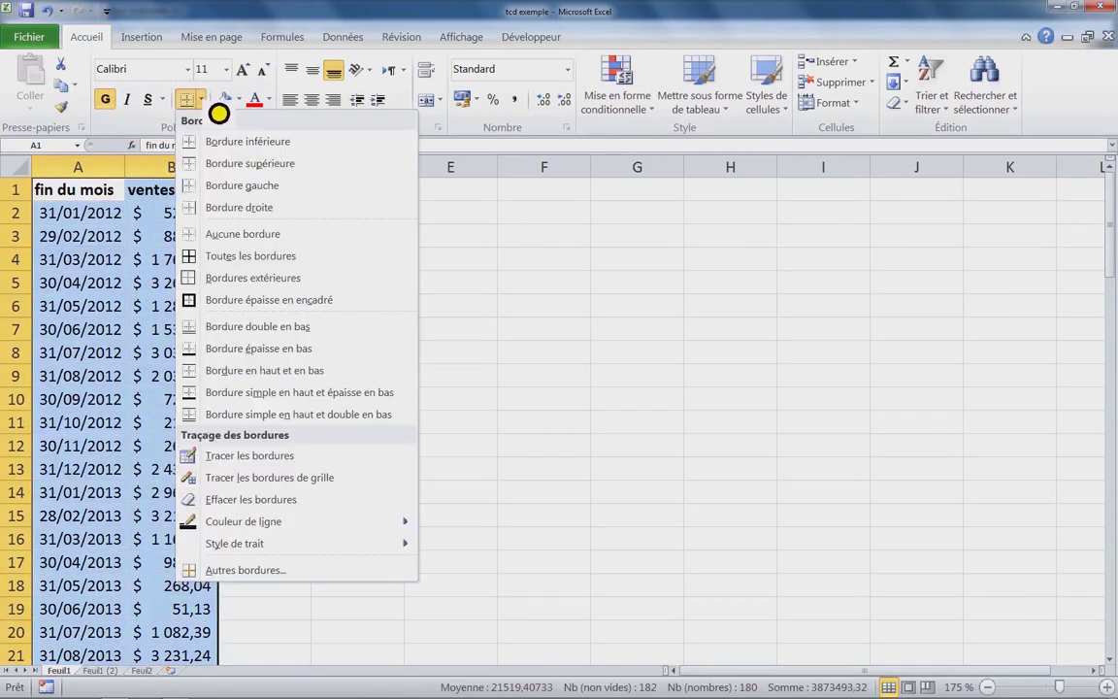
left_click(241, 257)
left_click(160, 283)
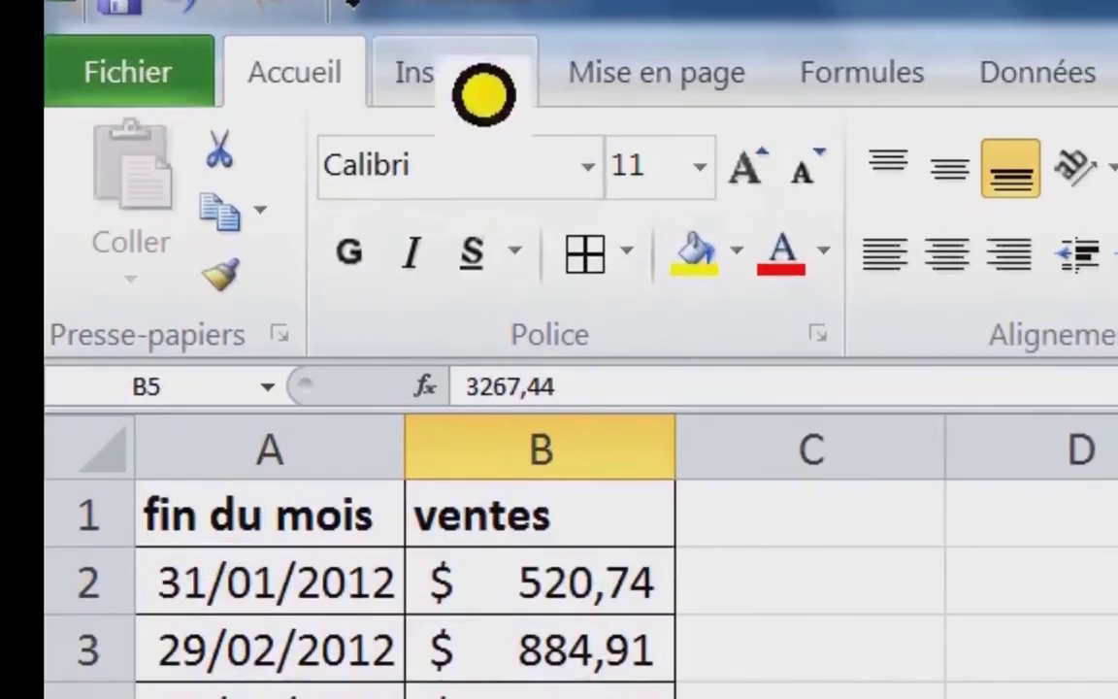
- Insert a pivot table from A1:B91 on the existing sheet at location Feuil1!$E$1
left_click(483, 94)
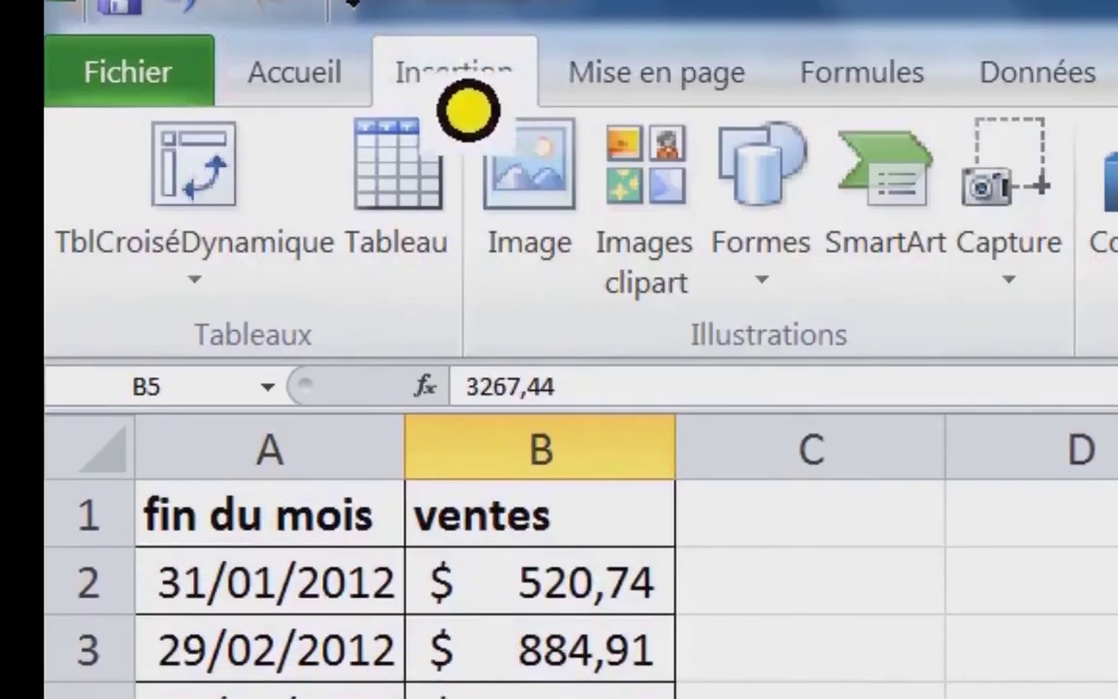
left_click(255, 209)
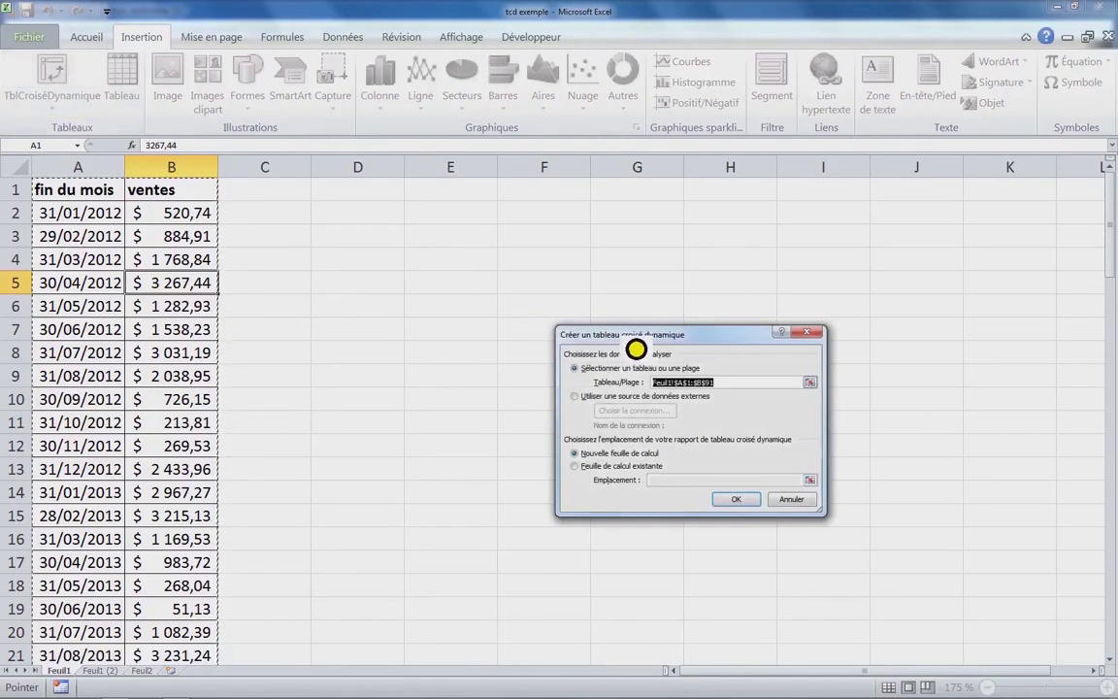
left_click_drag(636, 348, 447, 276)
left_click(517, 313)
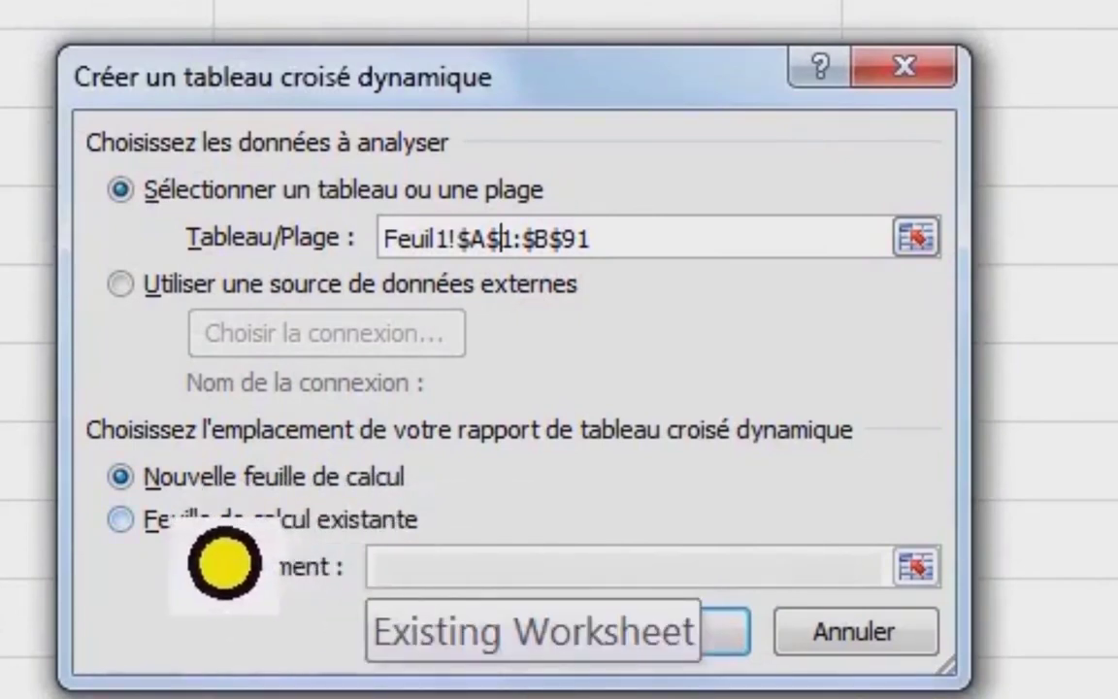
left_click(222, 529)
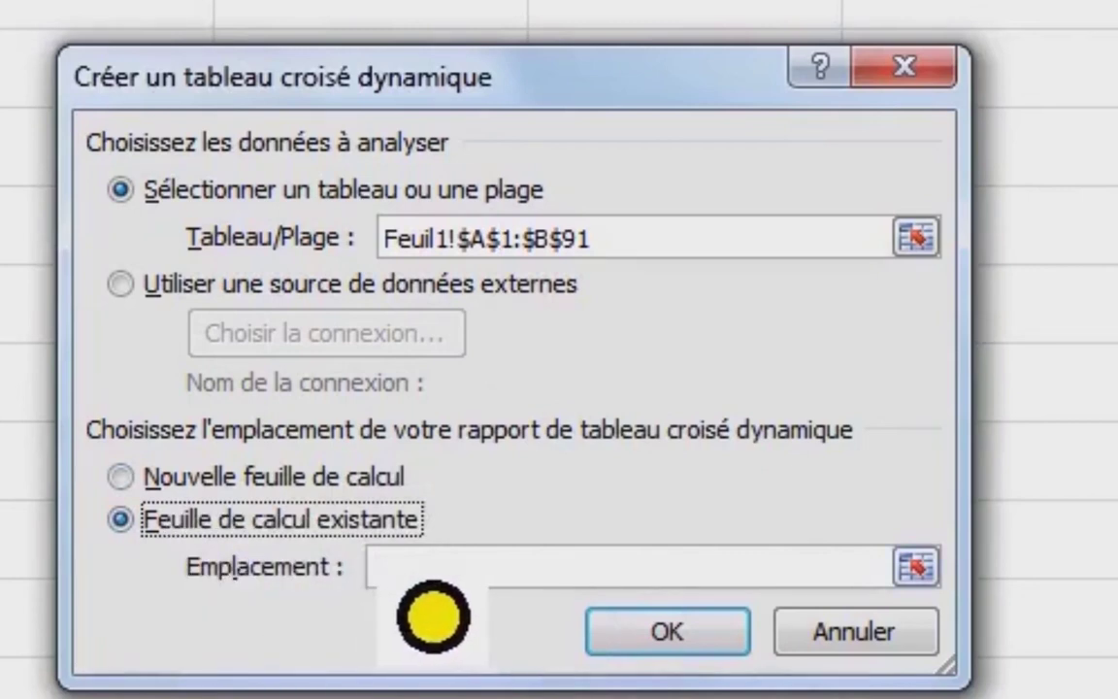
left_click(432, 570)
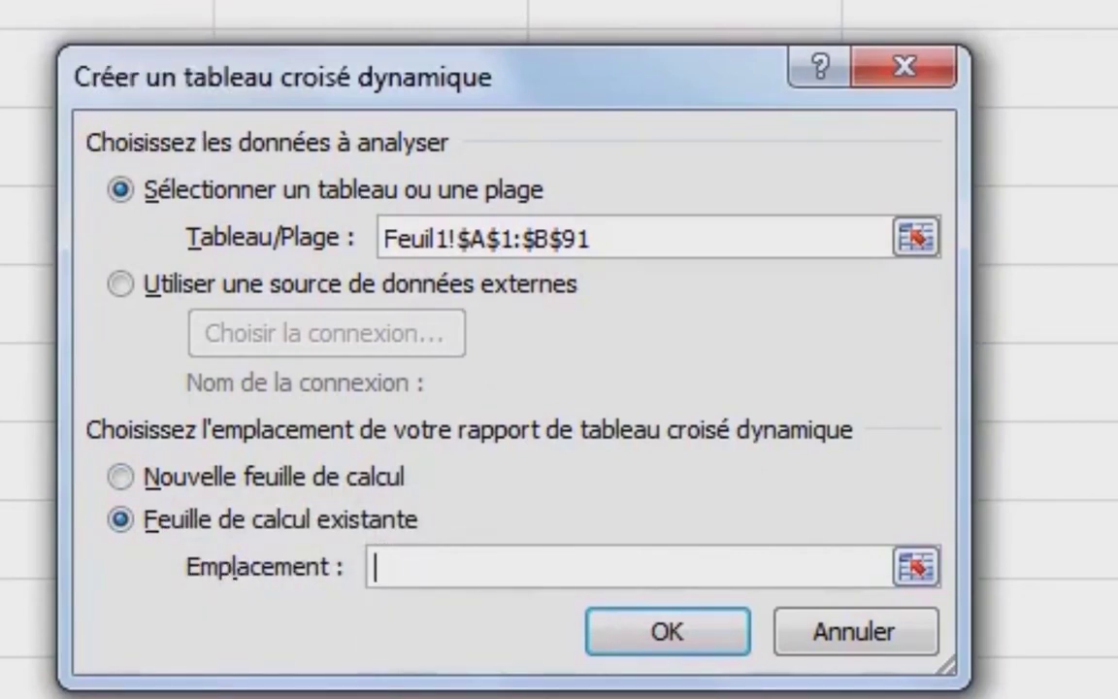
type("Feuil1!$E$1")
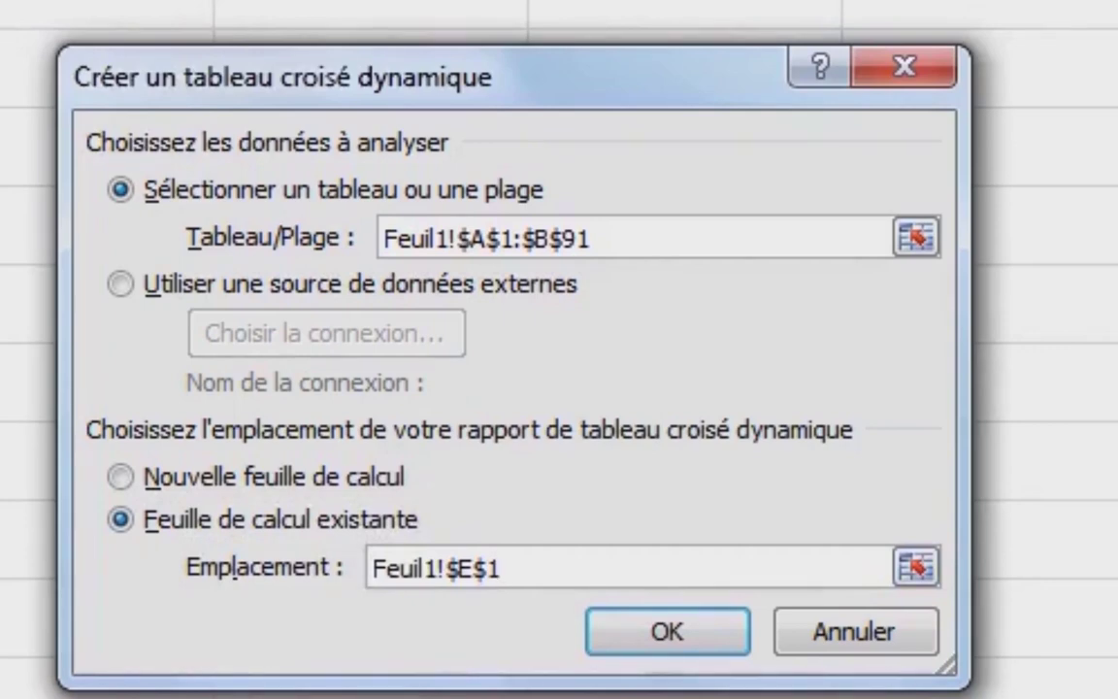
left_click(725, 641)
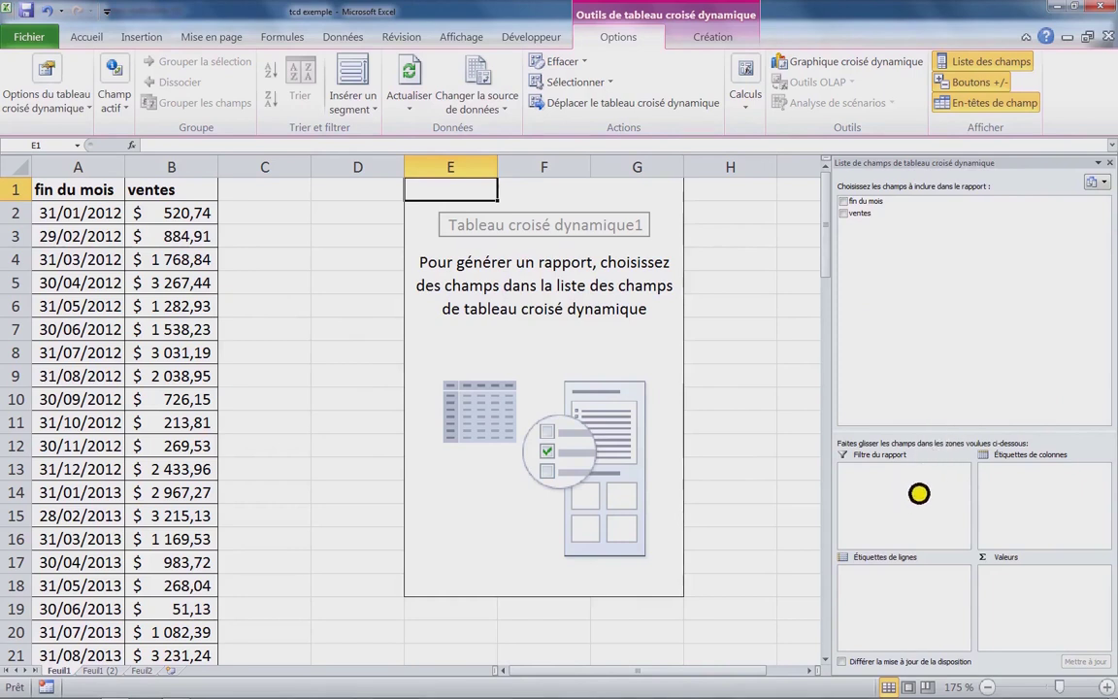
- Undock the pivot field list into an enlarged floating window and collapse the ribbon to tab names
left_click(1099, 163)
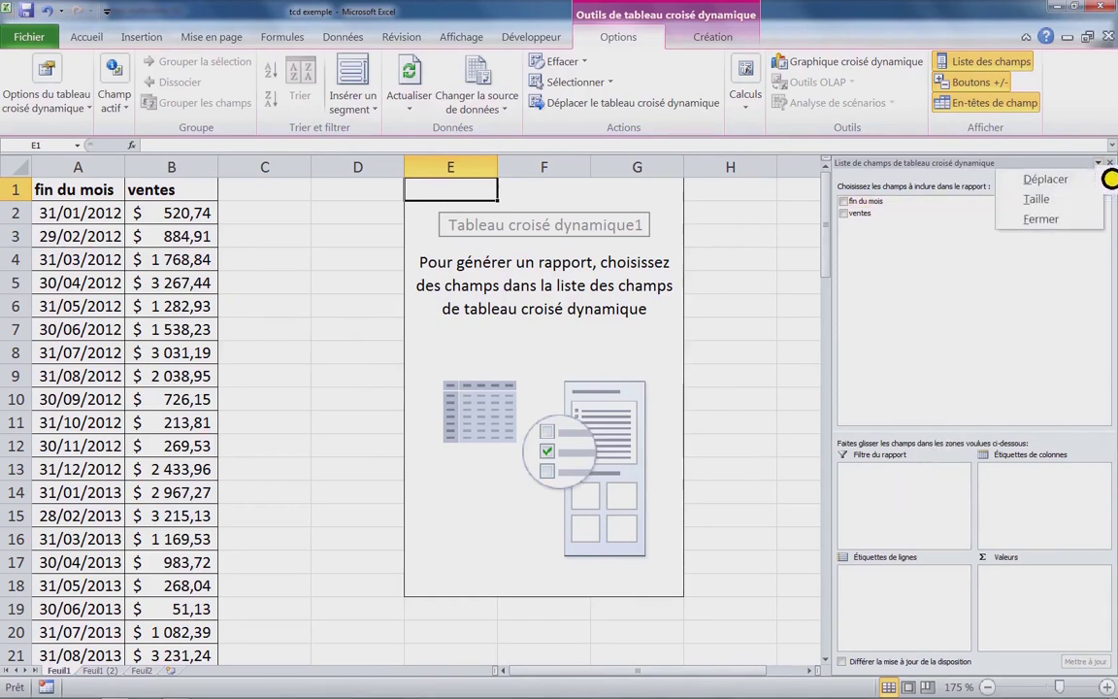
left_click(1029, 199)
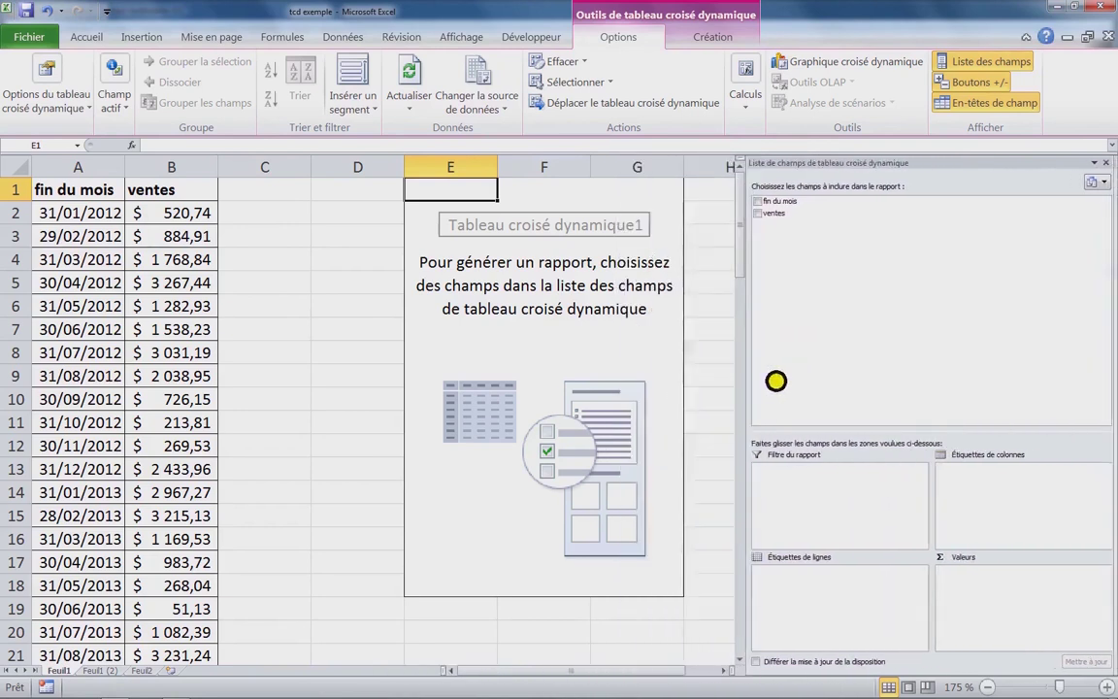
left_click_drag(780, 382, 838, 384)
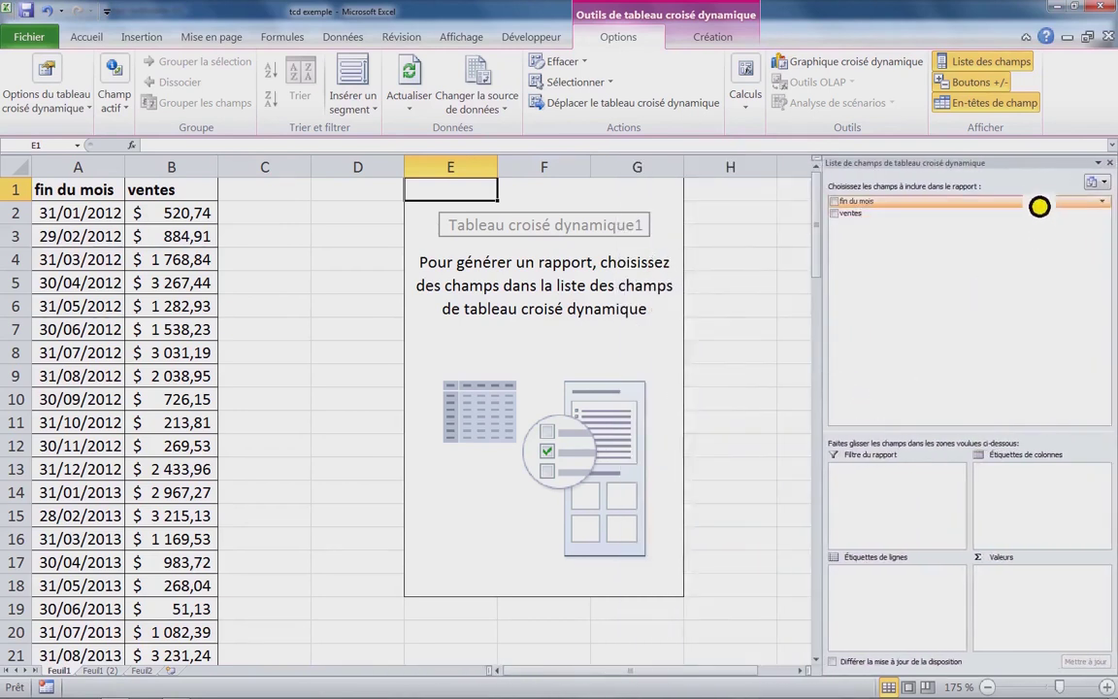
left_click(1109, 175)
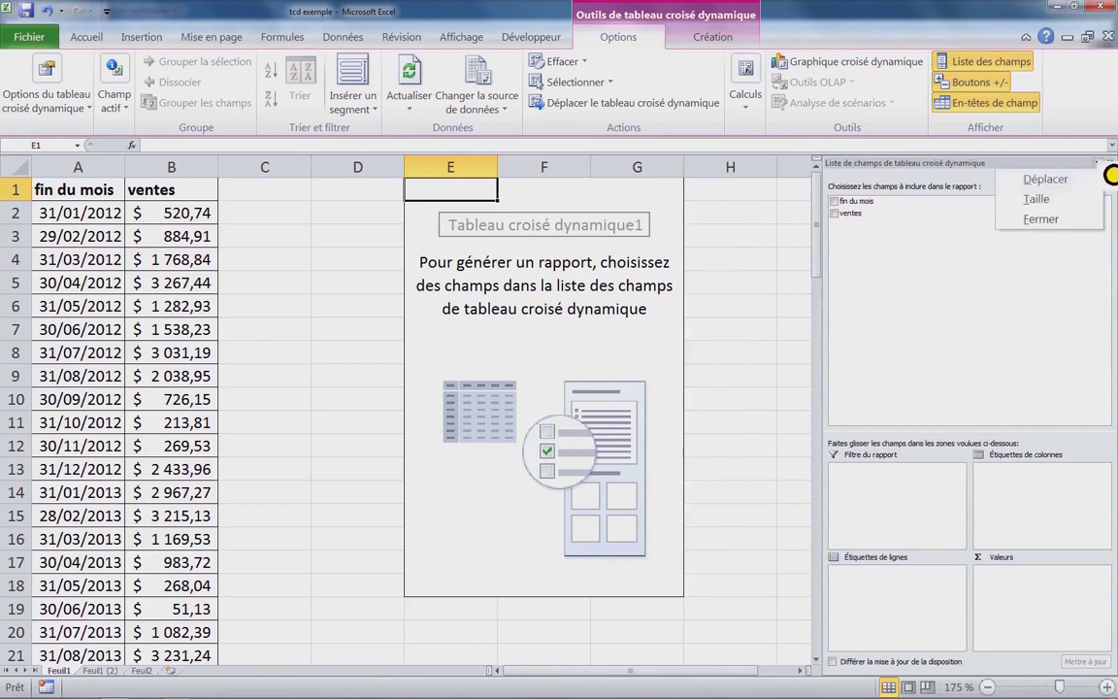
left_click(1009, 180)
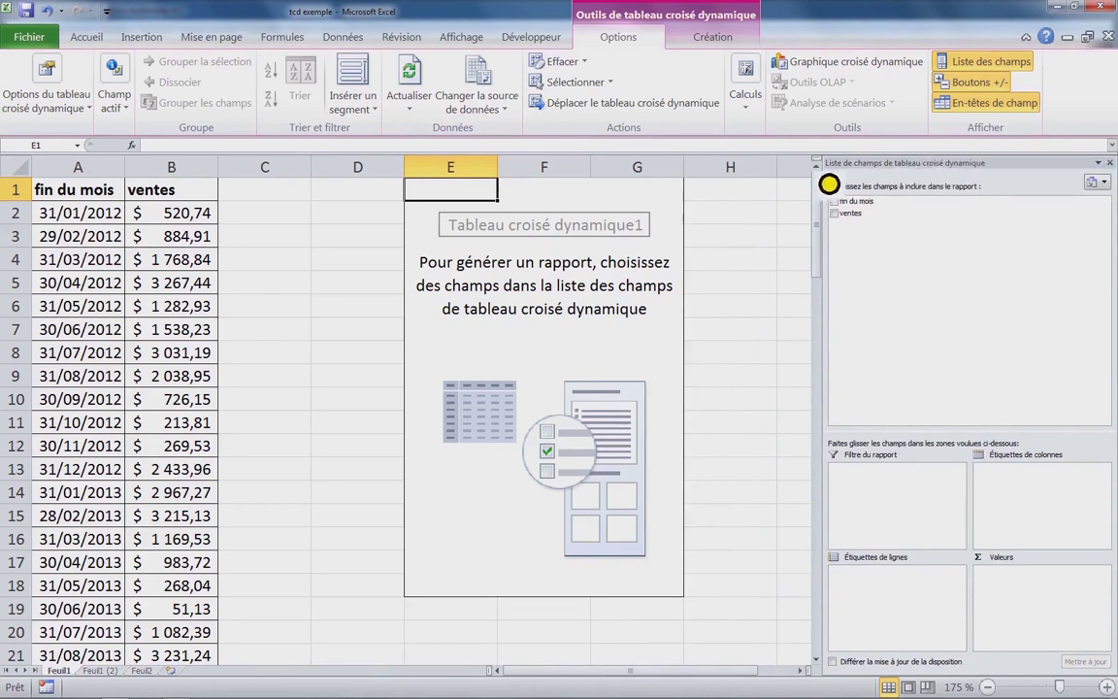
left_click(816, 186)
left_click_drag(816, 185, 861, 181)
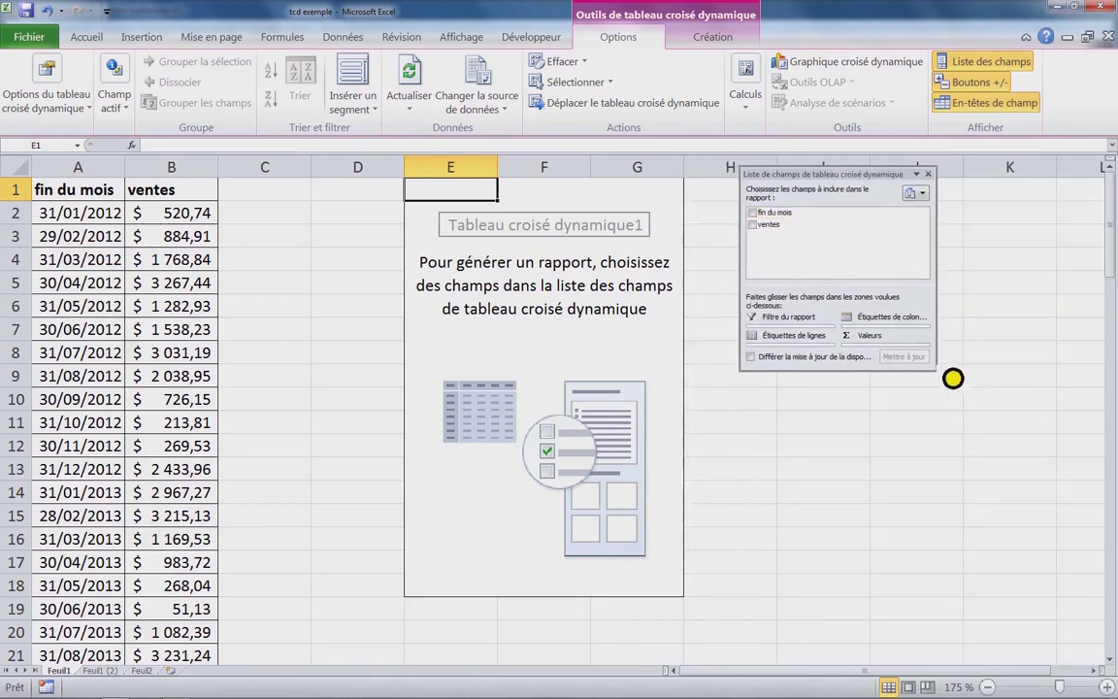
left_click_drag(952, 384, 1047, 531)
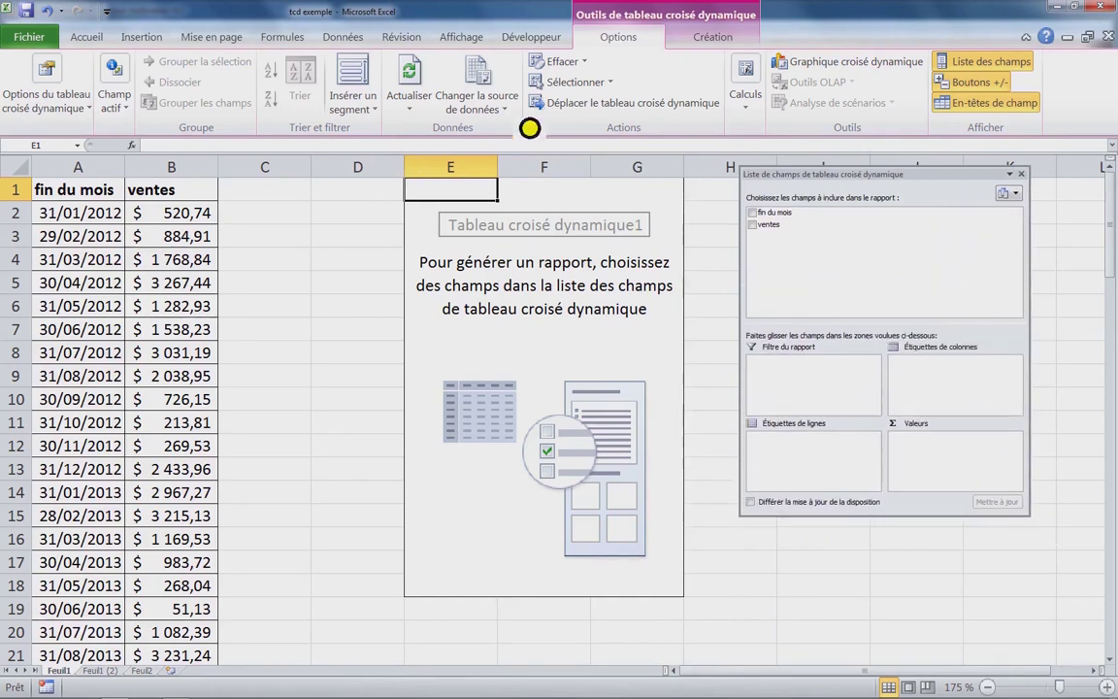
double_click(642, 47)
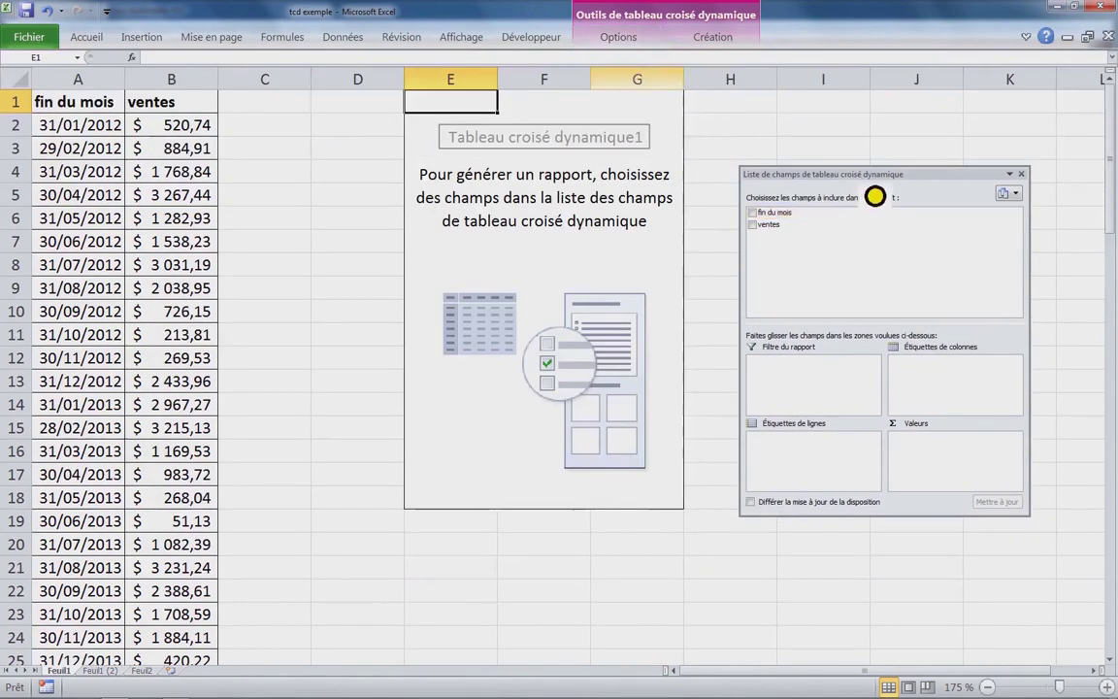
left_click_drag(873, 194, 881, 136)
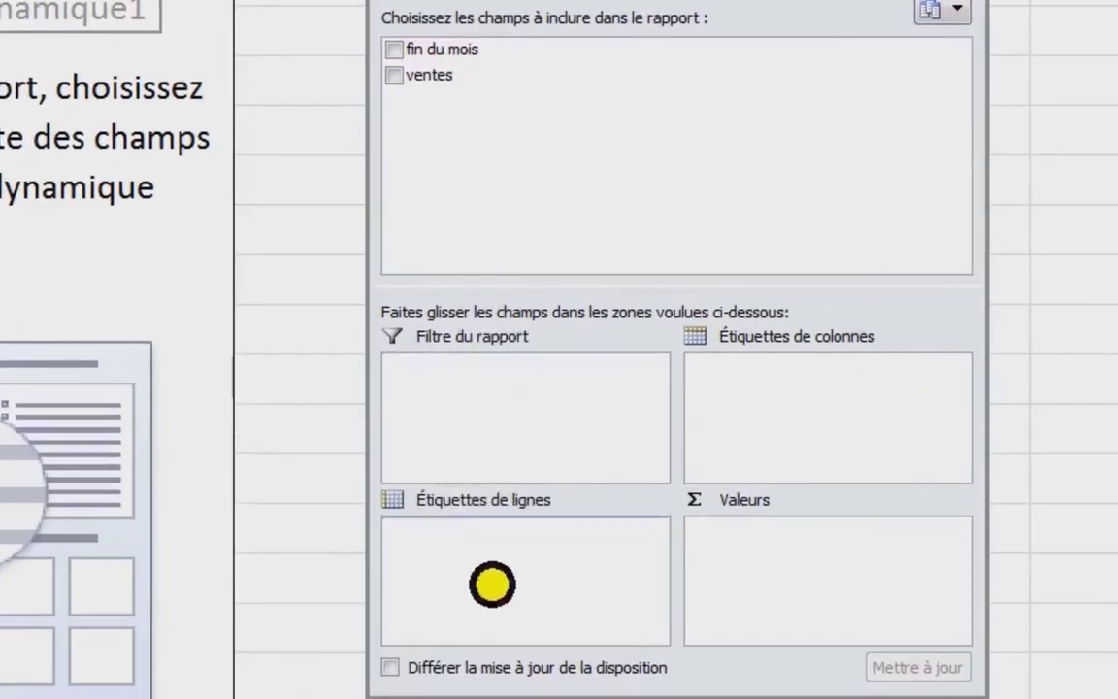
left_click_drag(492, 585, 490, 586)
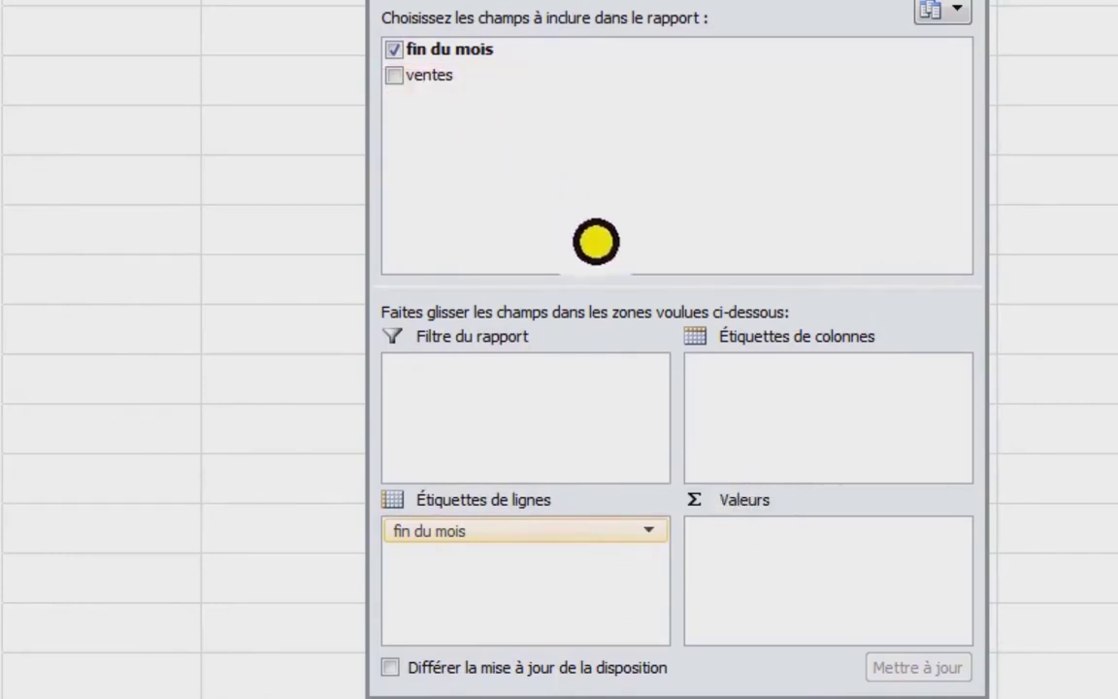
left_click_drag(773, 539, 779, 578)
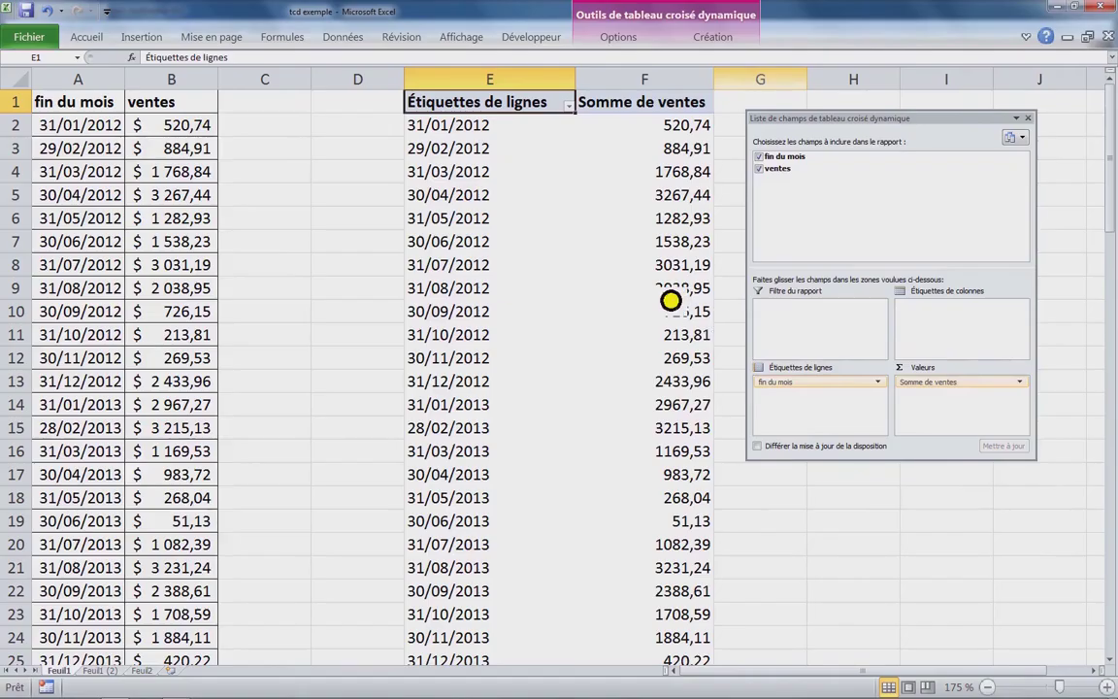
left_click(680, 244)
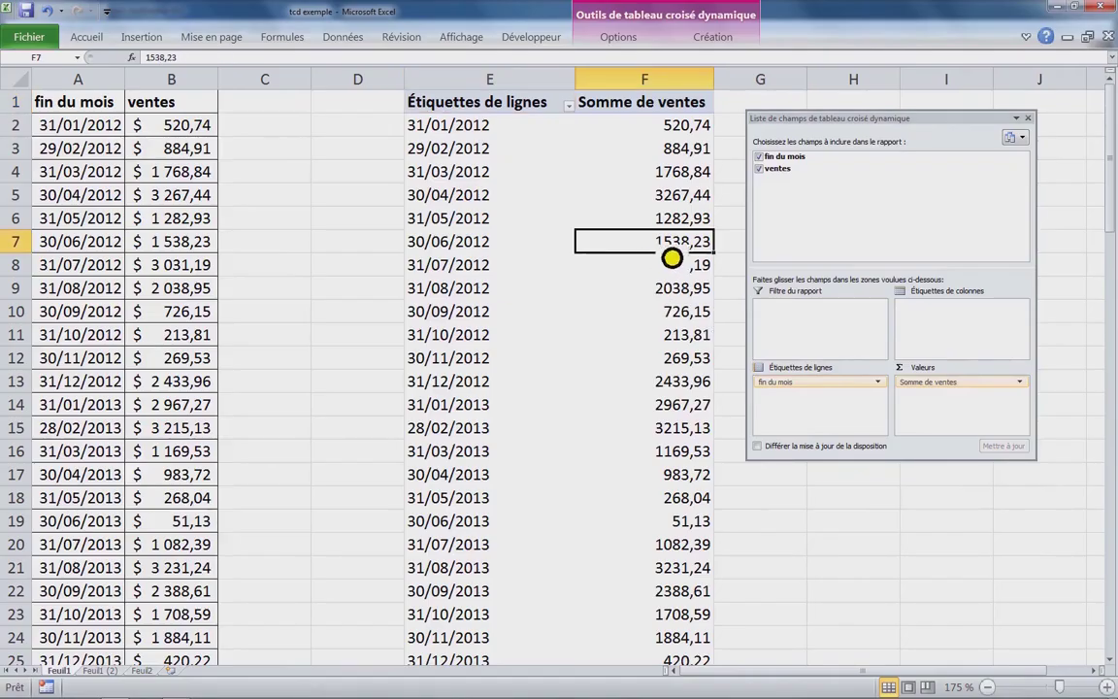
left_click(484, 175)
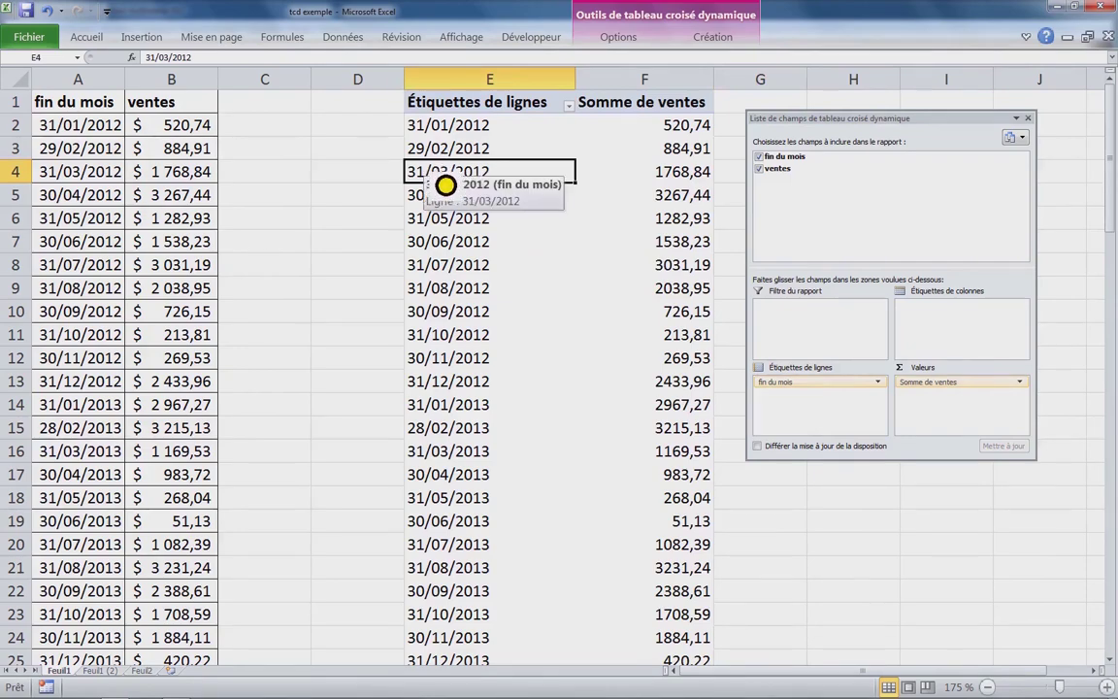
- Group the pivot's fin du mois dates by Années only
right_click(445, 184)
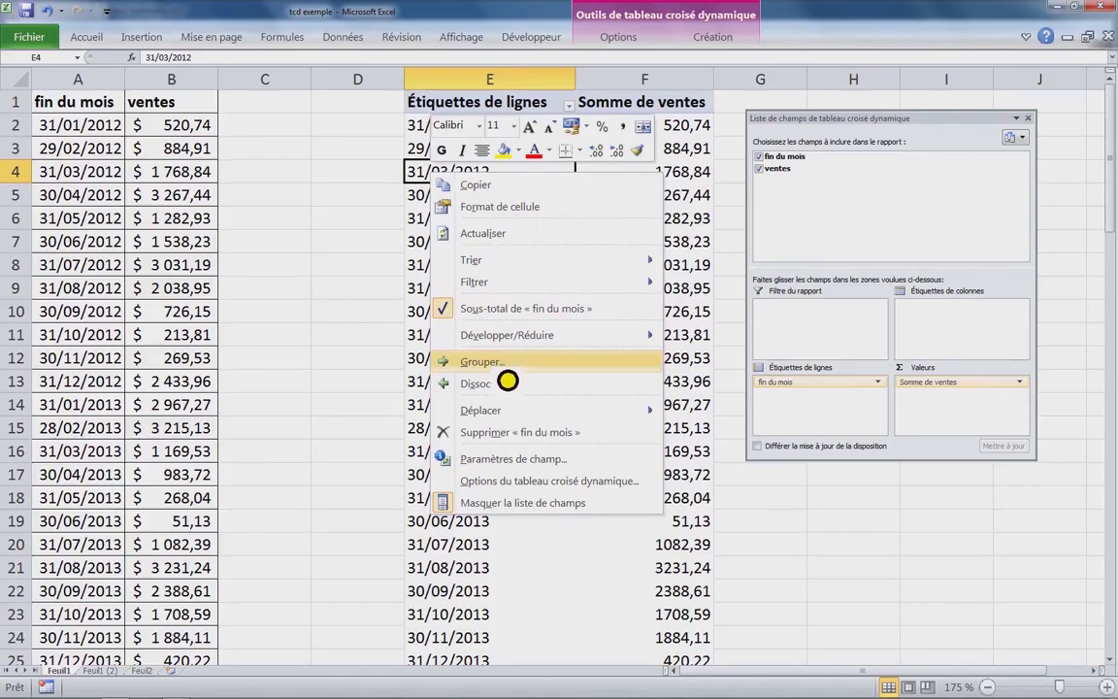
left_click(507, 427)
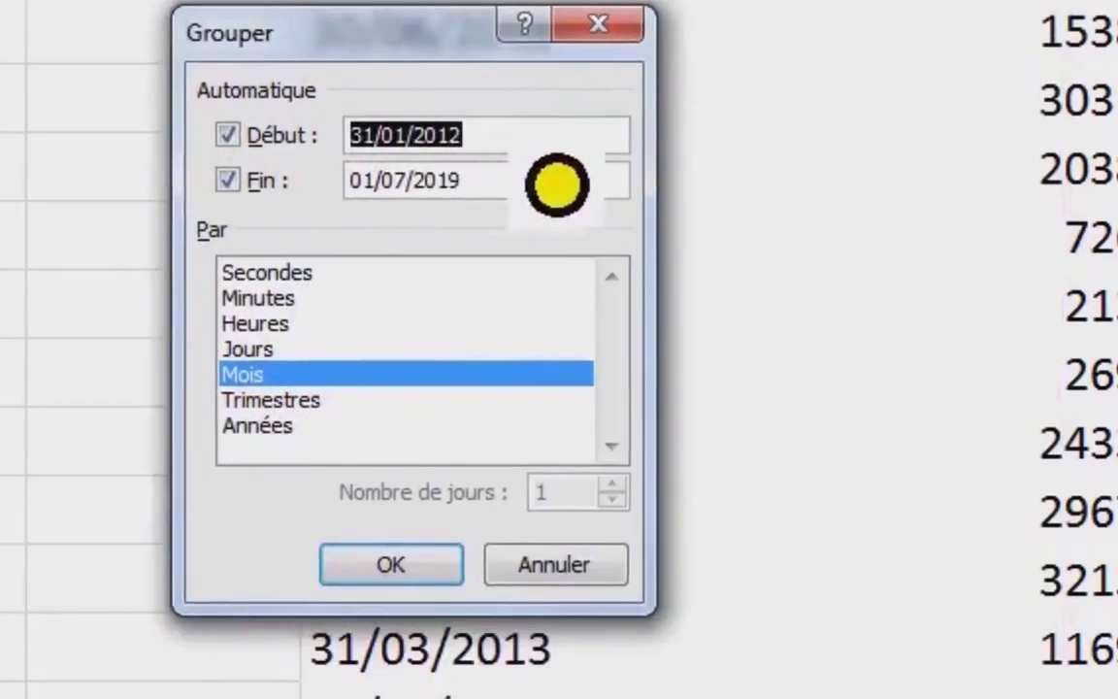
left_click(565, 178)
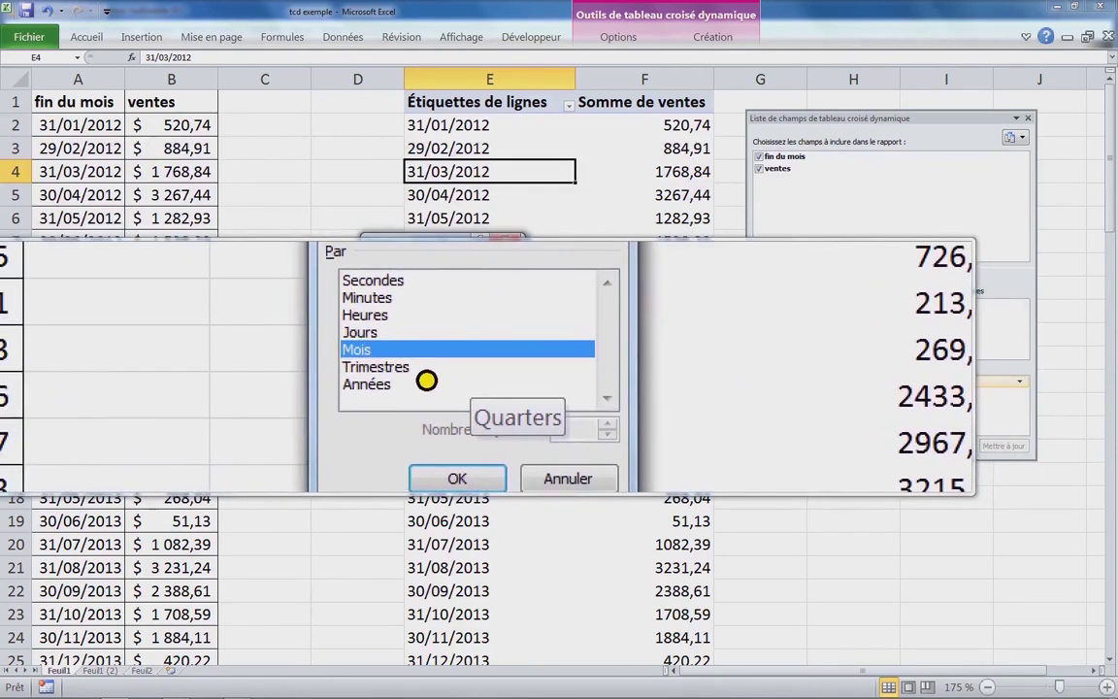
left_click(412, 388, "ctrl")
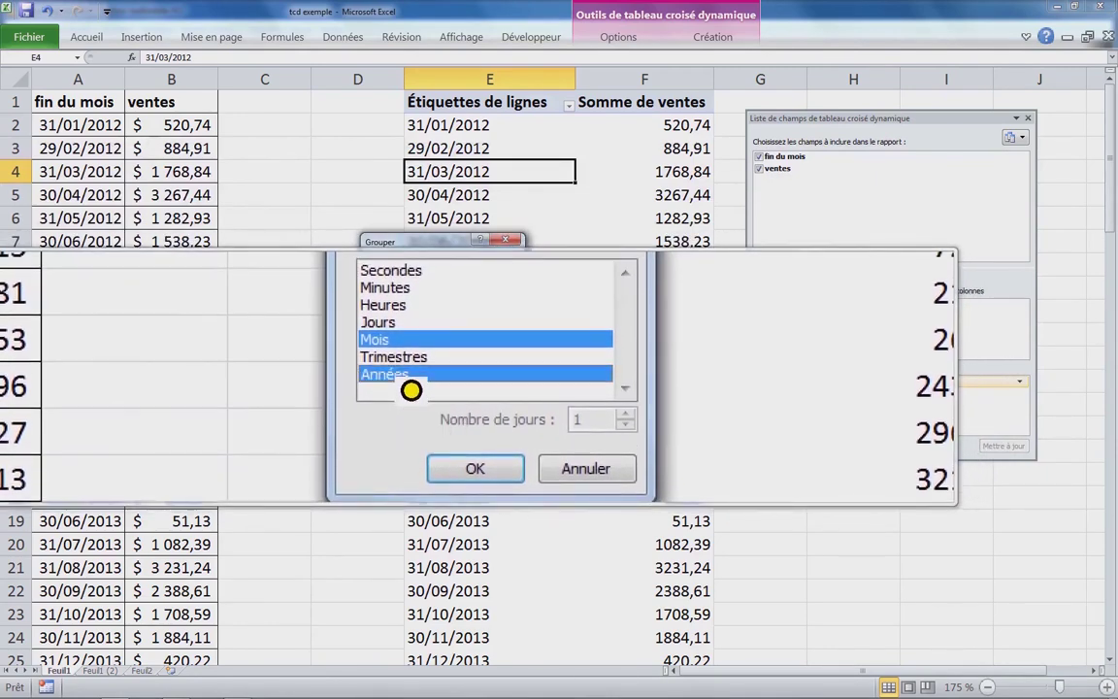
left_click(412, 361, "ctrl")
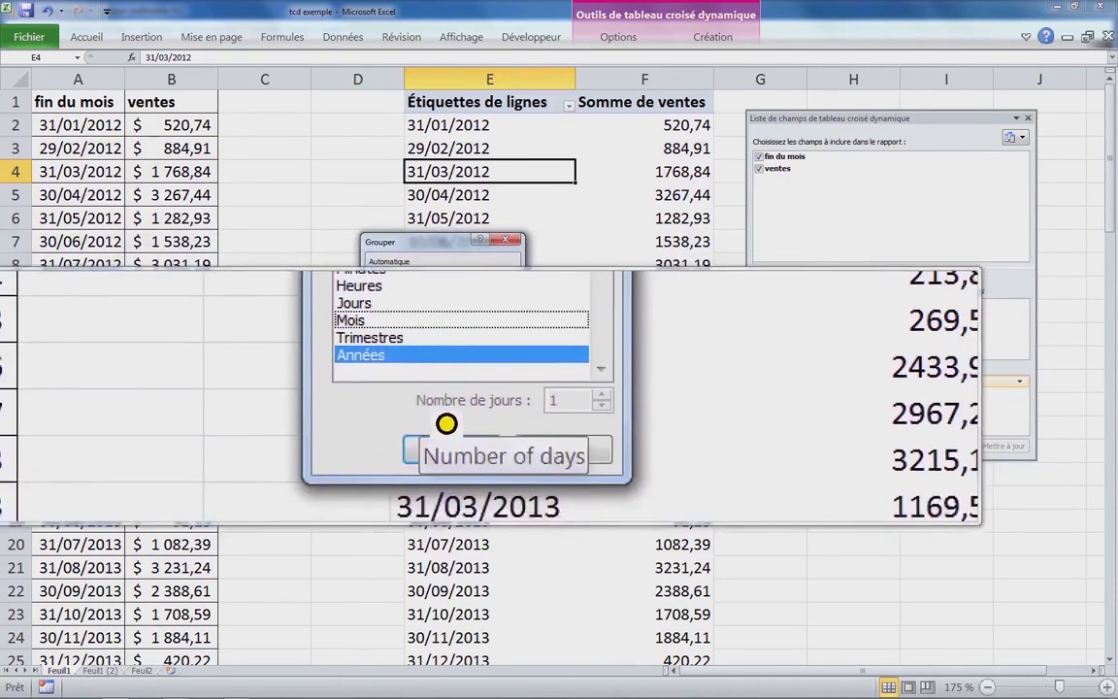
left_click(451, 430)
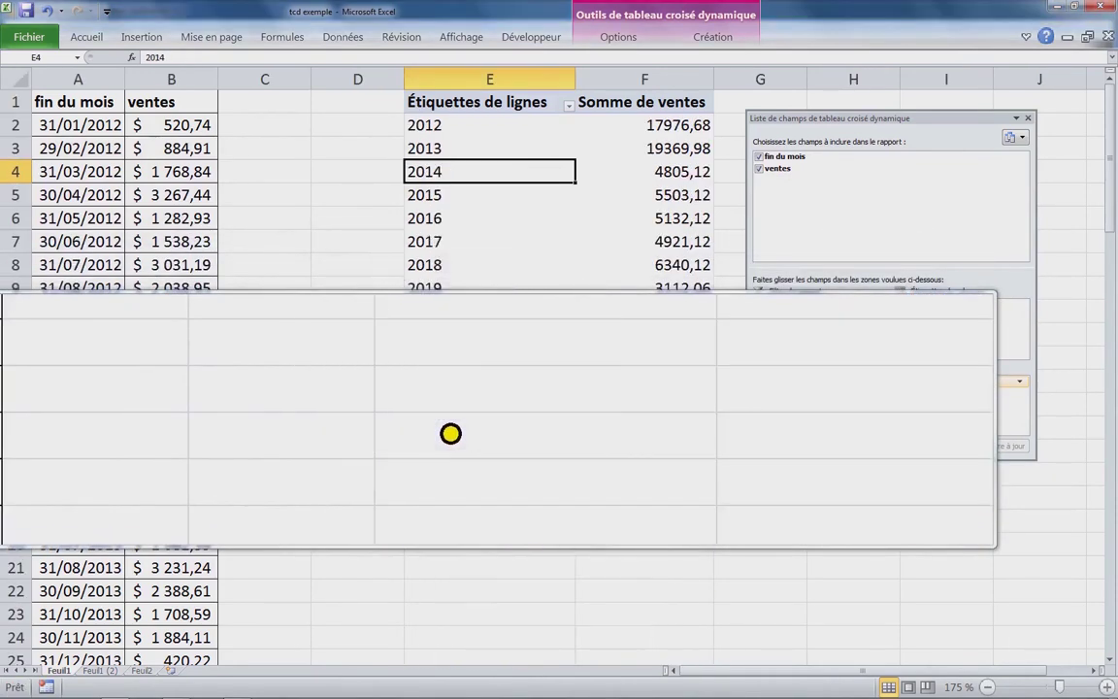
- Select the yearly sums and the 2012–2019 year labels to check the results
left_click(664, 198)
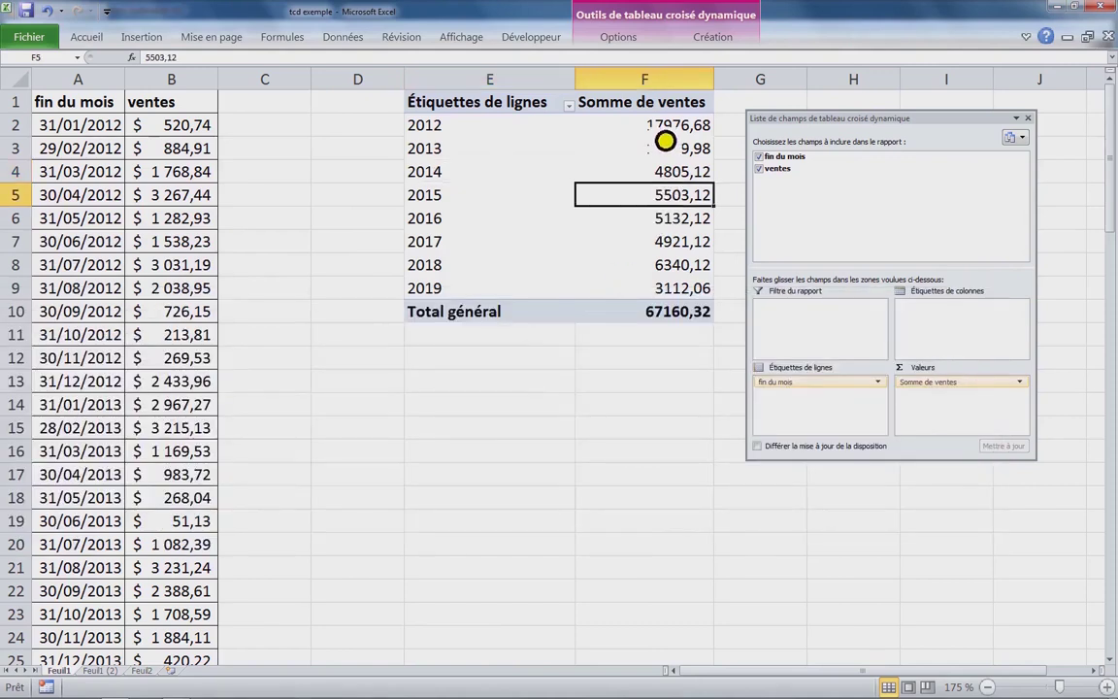
left_click_drag(666, 134, 661, 270)
left_click(464, 136)
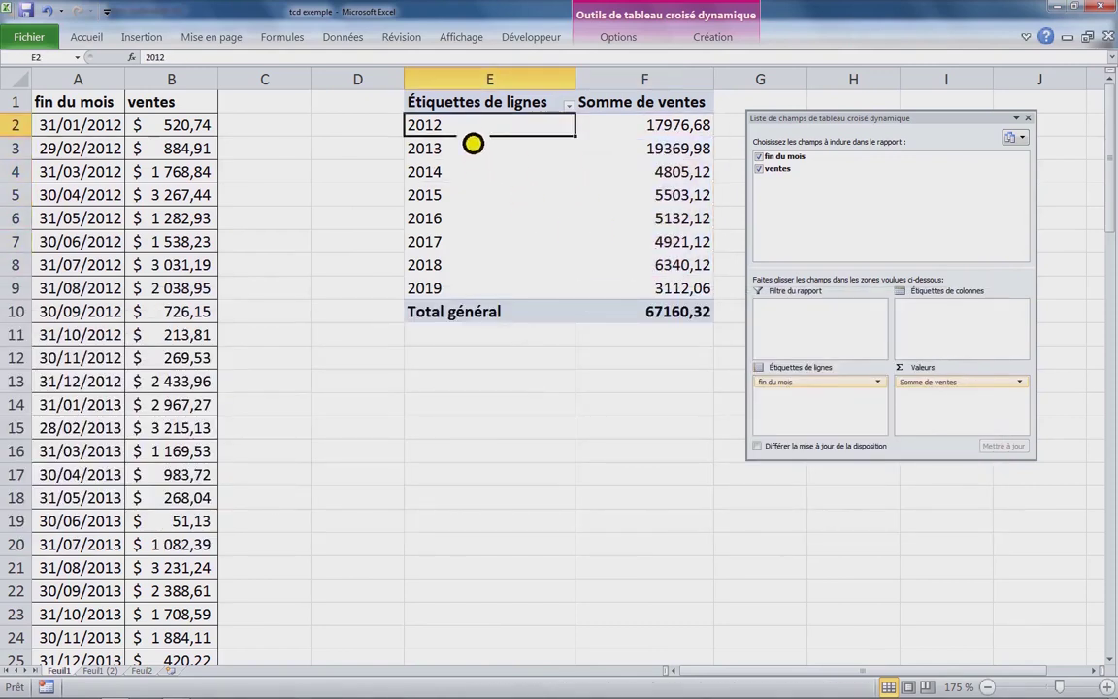
left_click_drag(456, 173, 471, 196)
left_click_drag(477, 291, 463, 127)
left_click(485, 204, "ctrl")
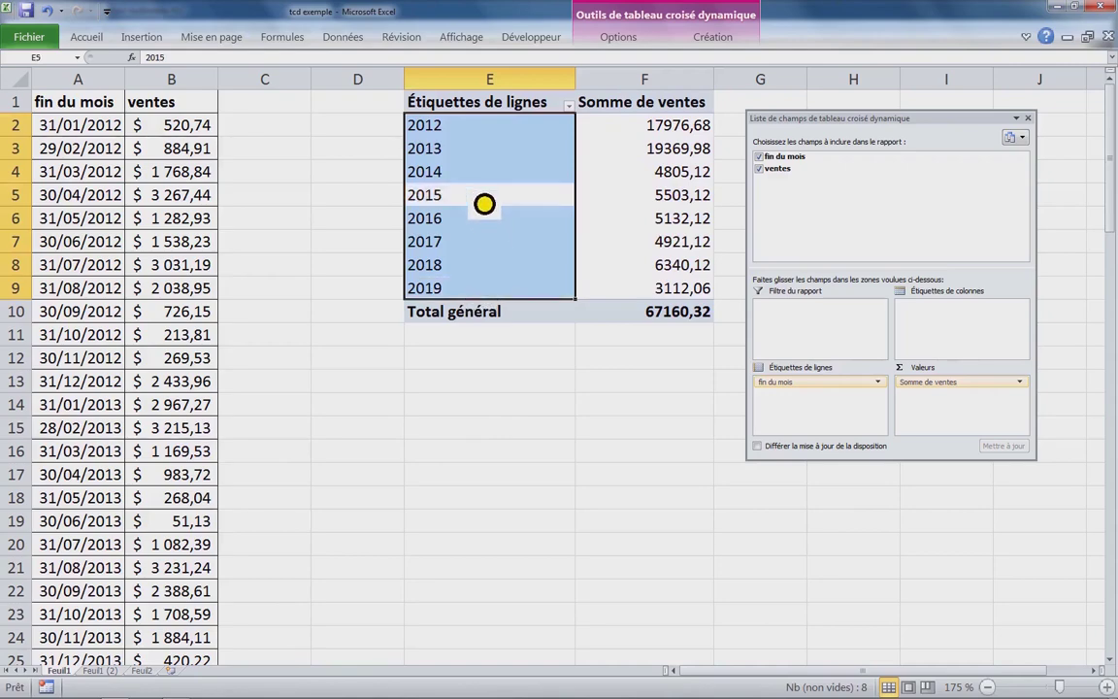
left_click(484, 203)
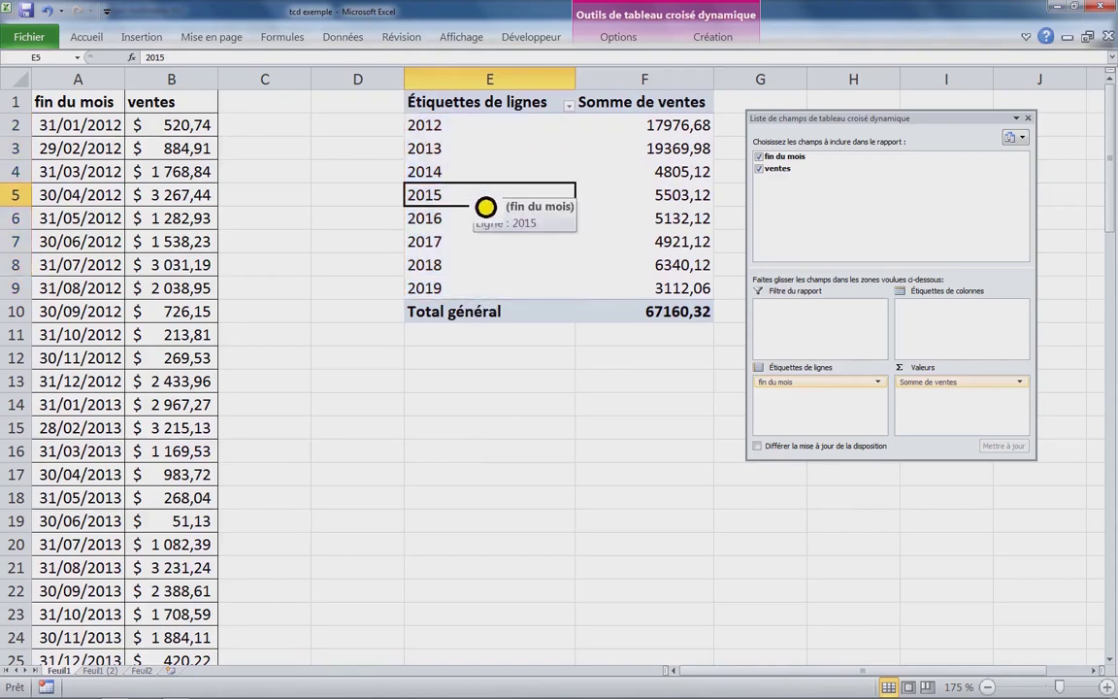
- Regroup the dates by both Mois and Années
right_click(485, 207)
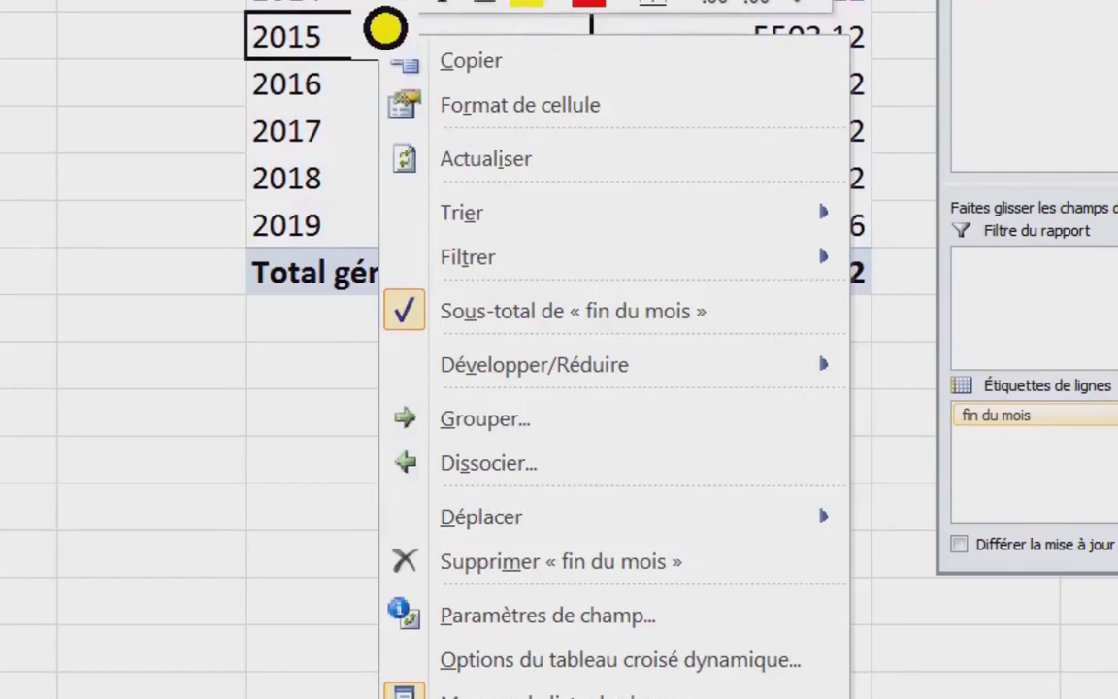
left_click(568, 427)
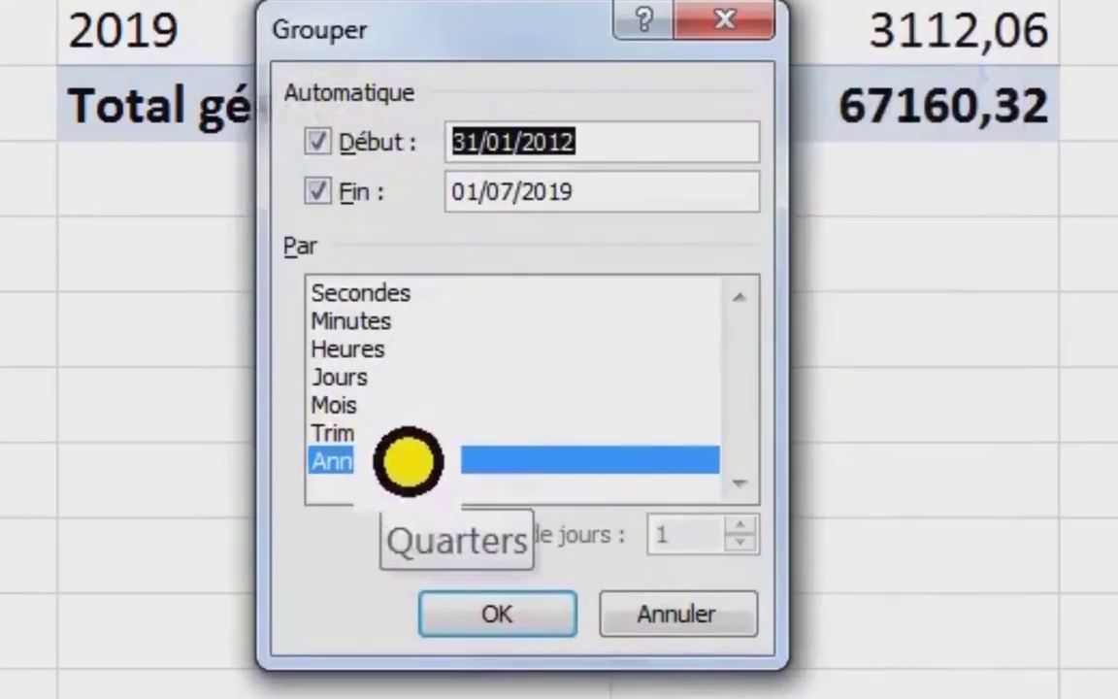
left_click(398, 405)
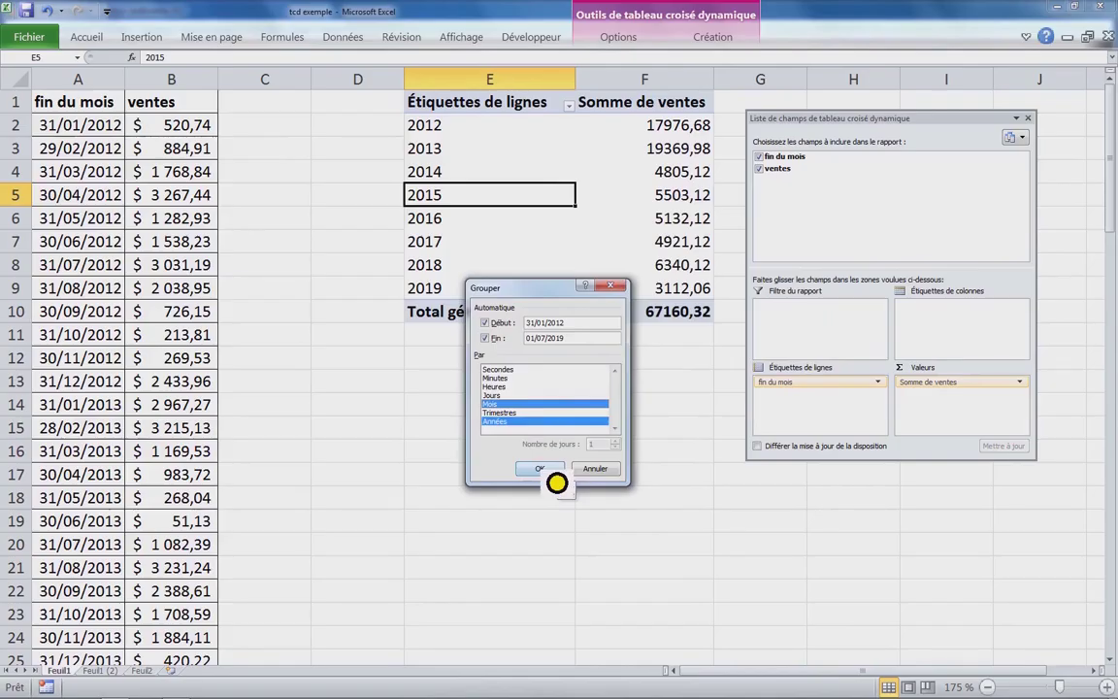
left_click(556, 482)
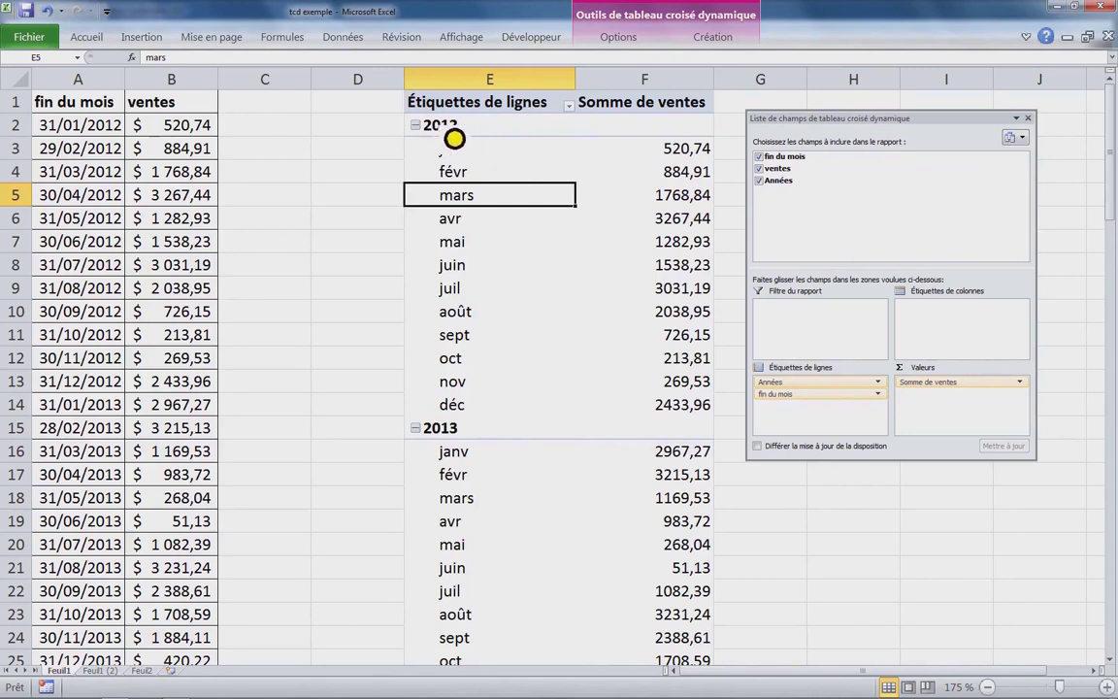
- Select and scroll through the 2012 month rows and their sums to check them
left_click_drag(482, 154, 487, 276)
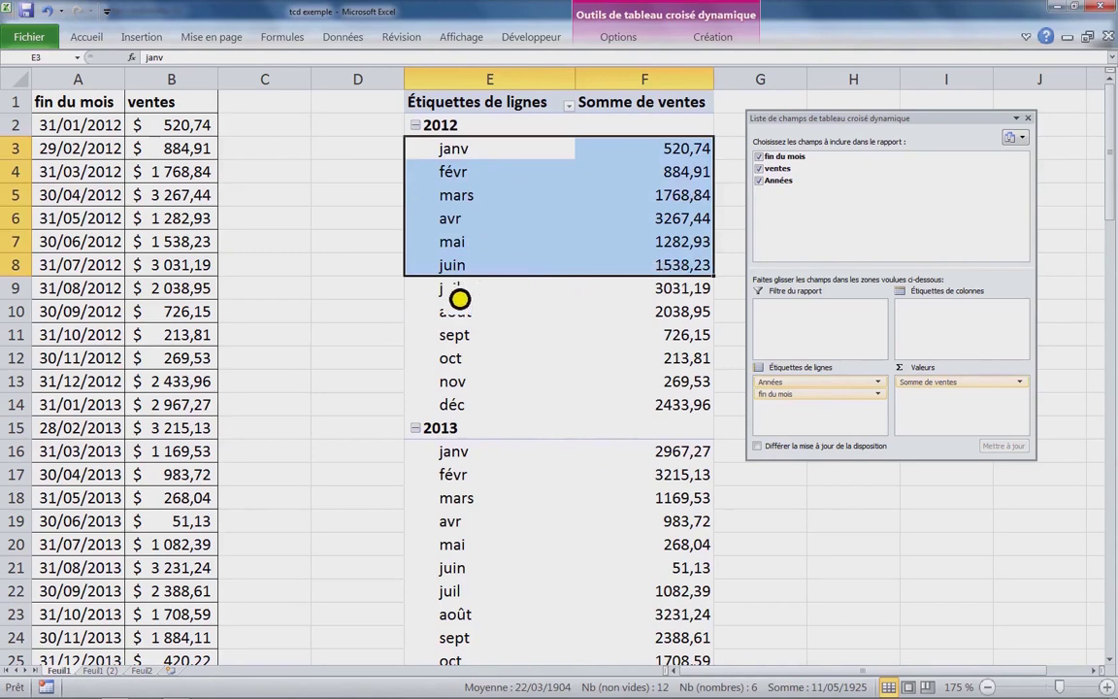
left_click(460, 298)
left_click_drag(460, 298, 637, 314)
left_click_drag(663, 396, 663, 406)
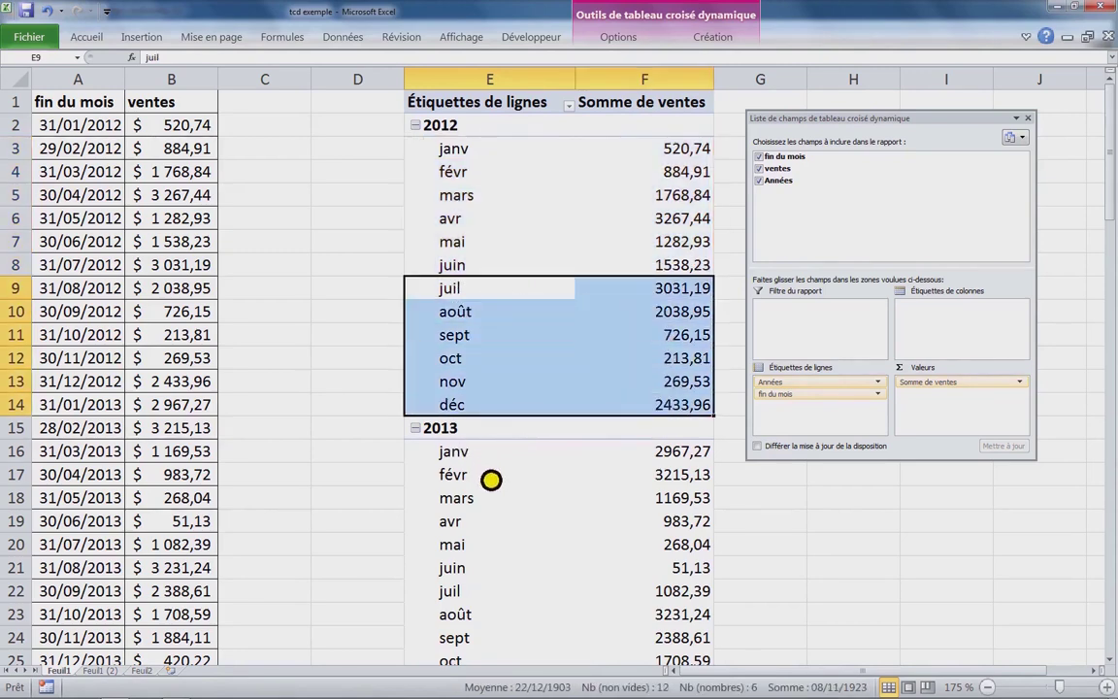
scroll(490, 417, "down", 5)
scroll(505, 466, "down", 1)
scroll(503, 428, "down", 4)
scroll(506, 420, "down", 2)
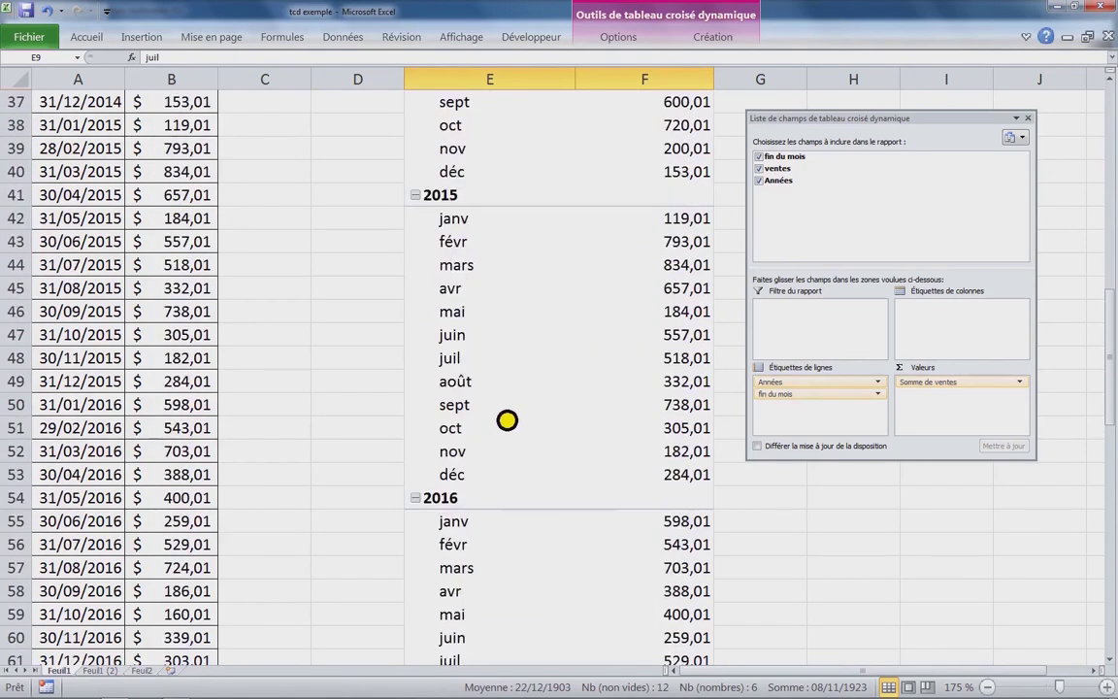
scroll(507, 419, "down", 6)
scroll(515, 413, "down", 4)
scroll(524, 412, "down", 3)
scroll(526, 412, "up", 2)
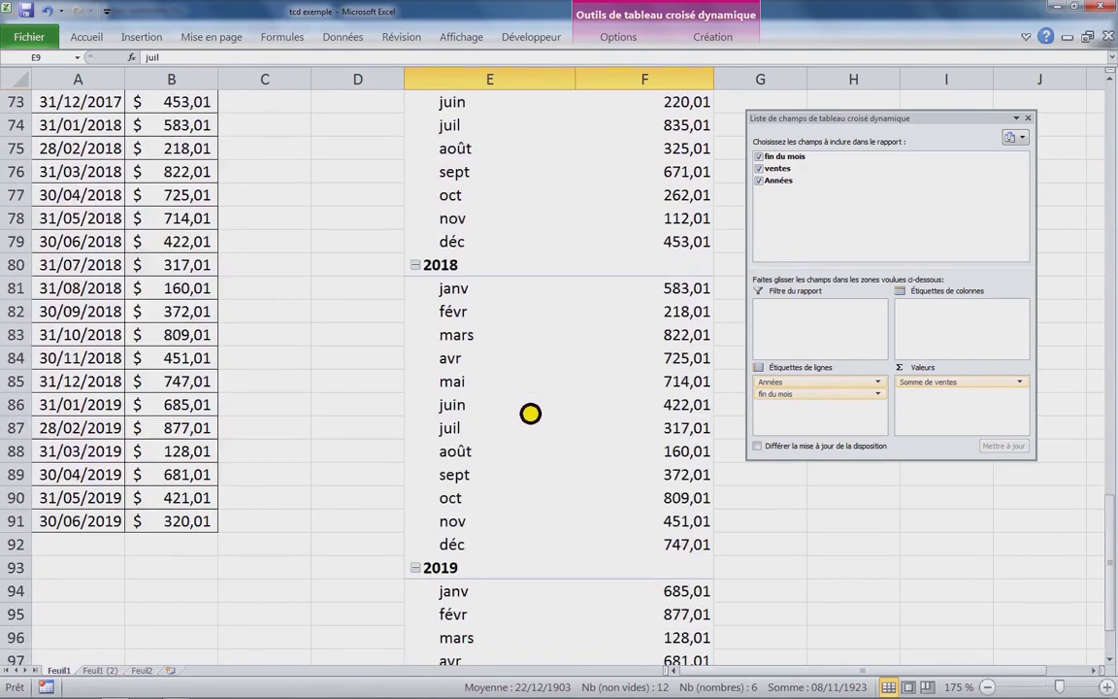
scroll(528, 417, "up", 6)
scroll(529, 417, "up", 6)
scroll(530, 413, "up", 9)
scroll(530, 414, "up", 2)
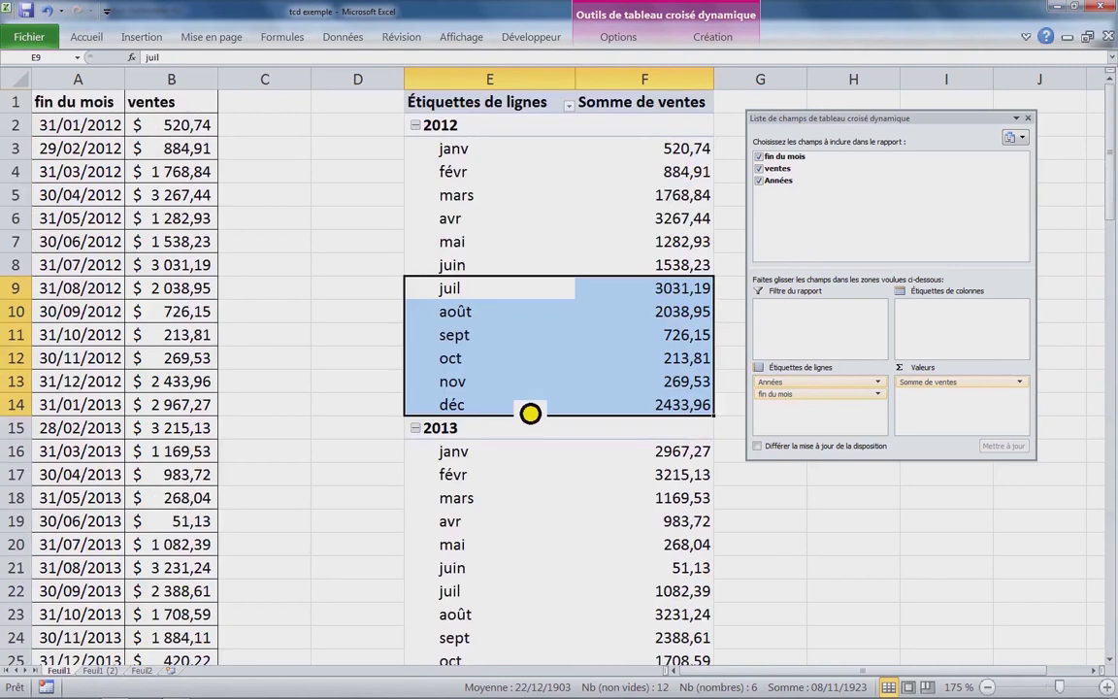
left_click(490, 265)
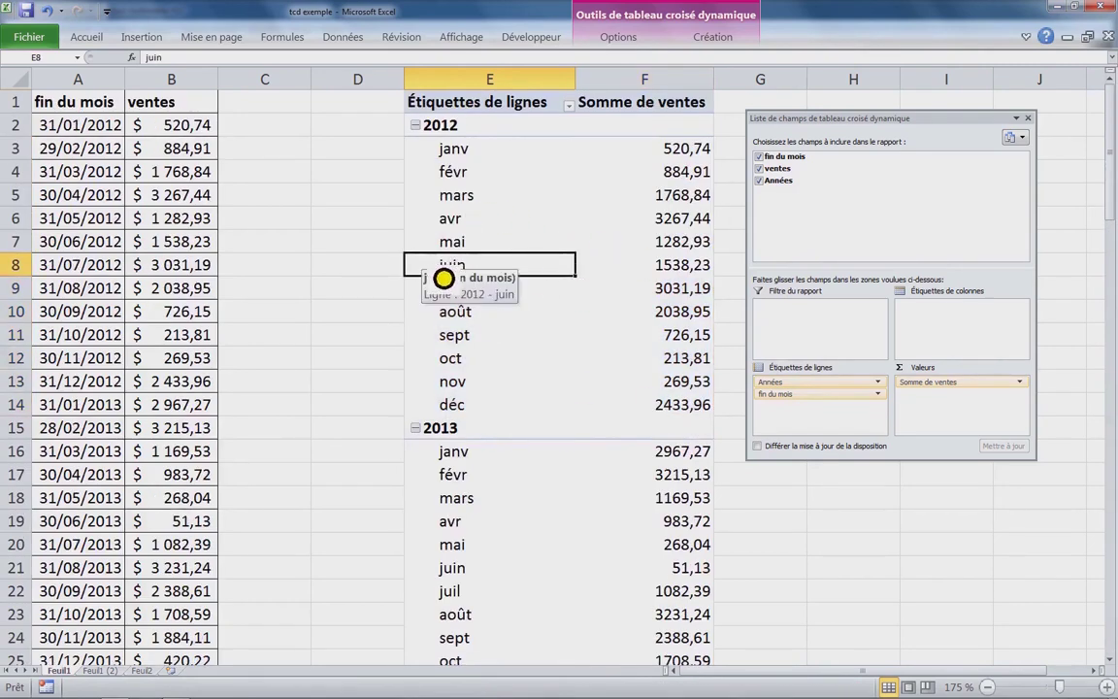
- Regroup the dates by Trimestres and Années instead of months
right_click(443, 279)
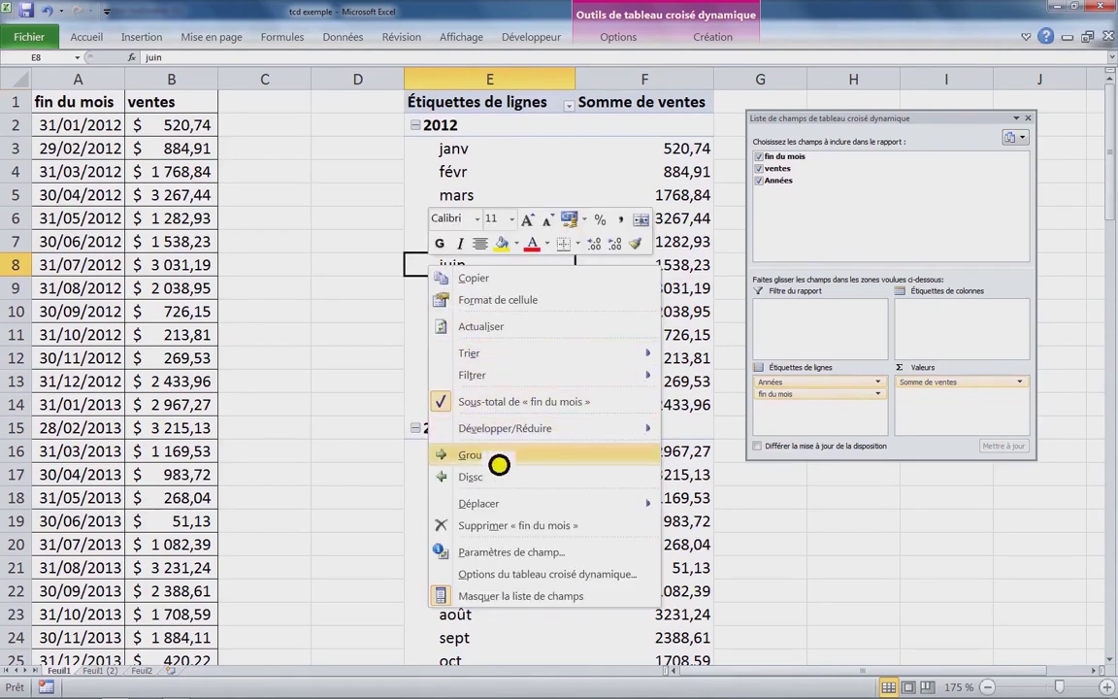
left_click(497, 455)
left_click(456, 466)
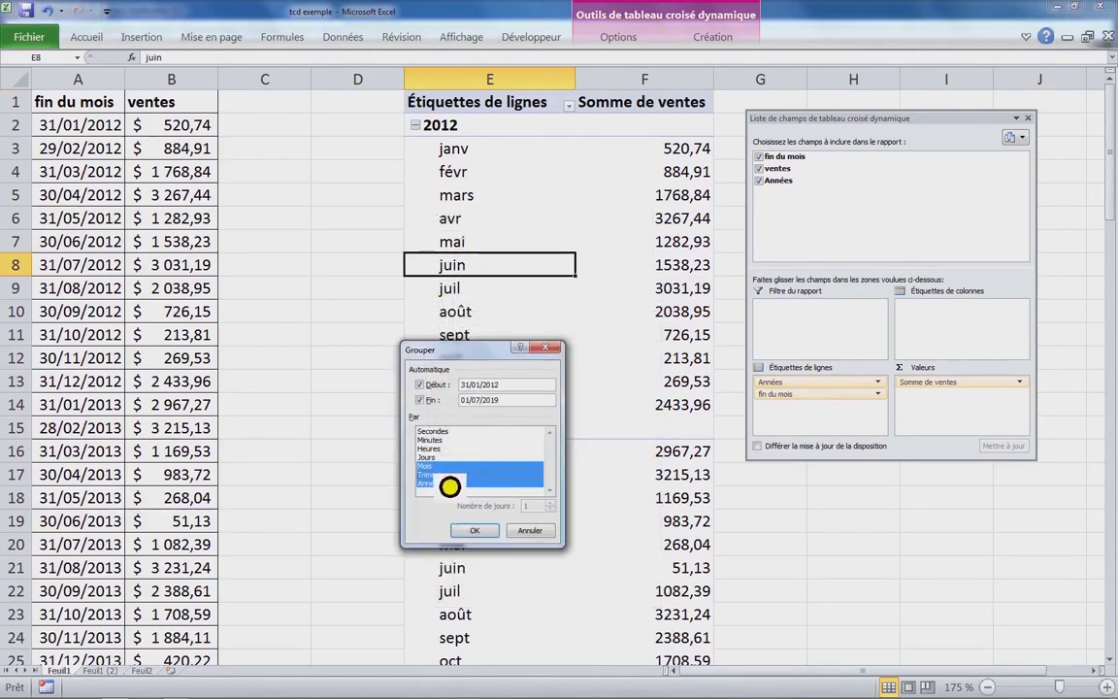
left_click(471, 475)
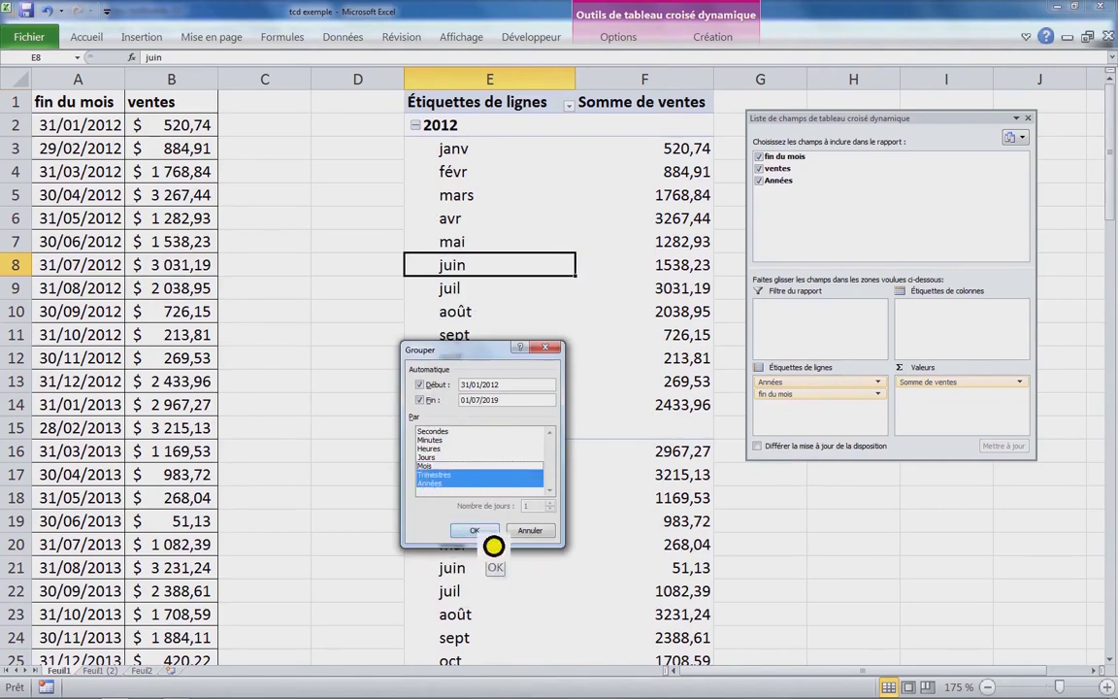
left_click(489, 537)
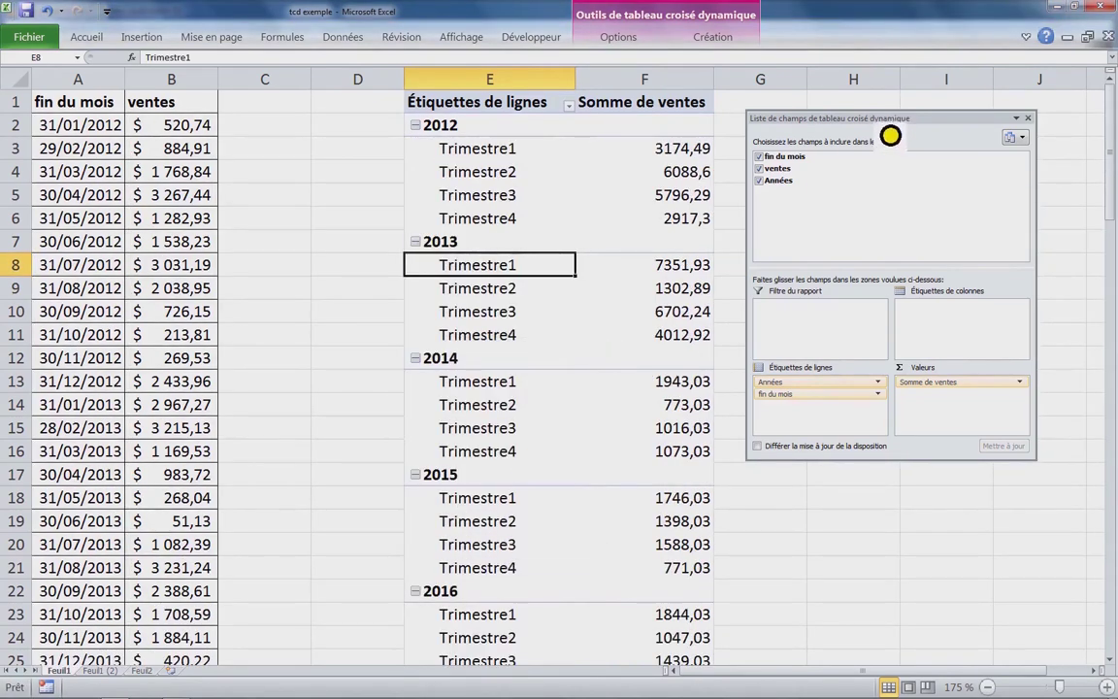
- Move the field list right and compare the 2012 Trimestre1 sum with the source sales
left_click_drag(805, 118, 974, 134)
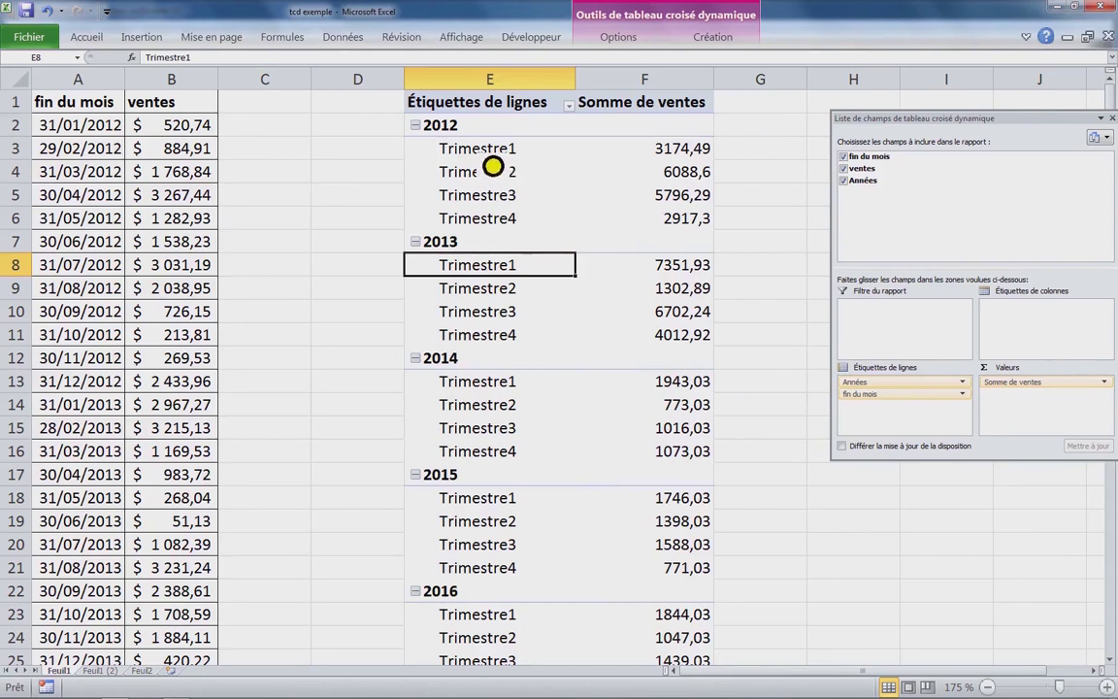
left_click(635, 148)
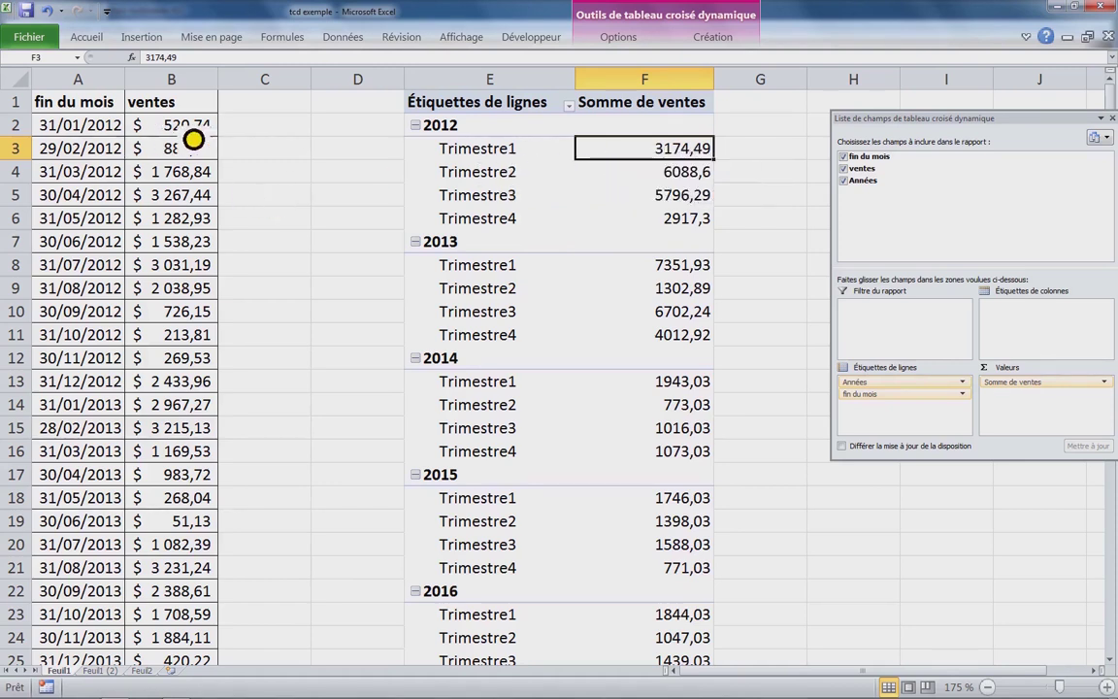
left_click_drag(193, 135, 191, 180)
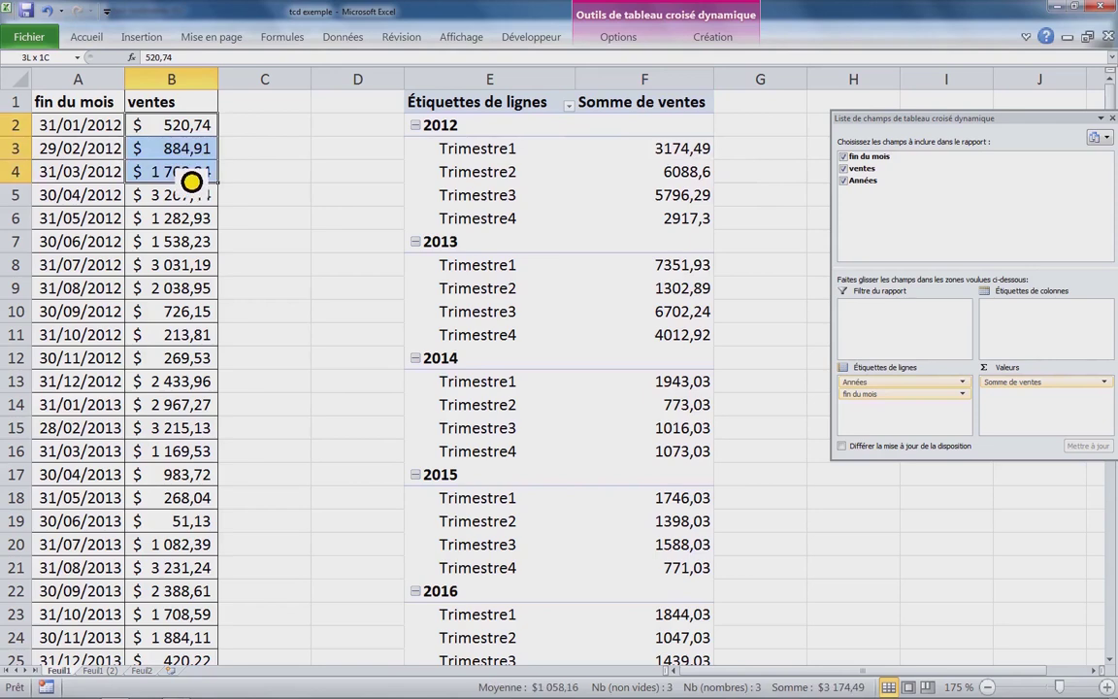
left_click(607, 148)
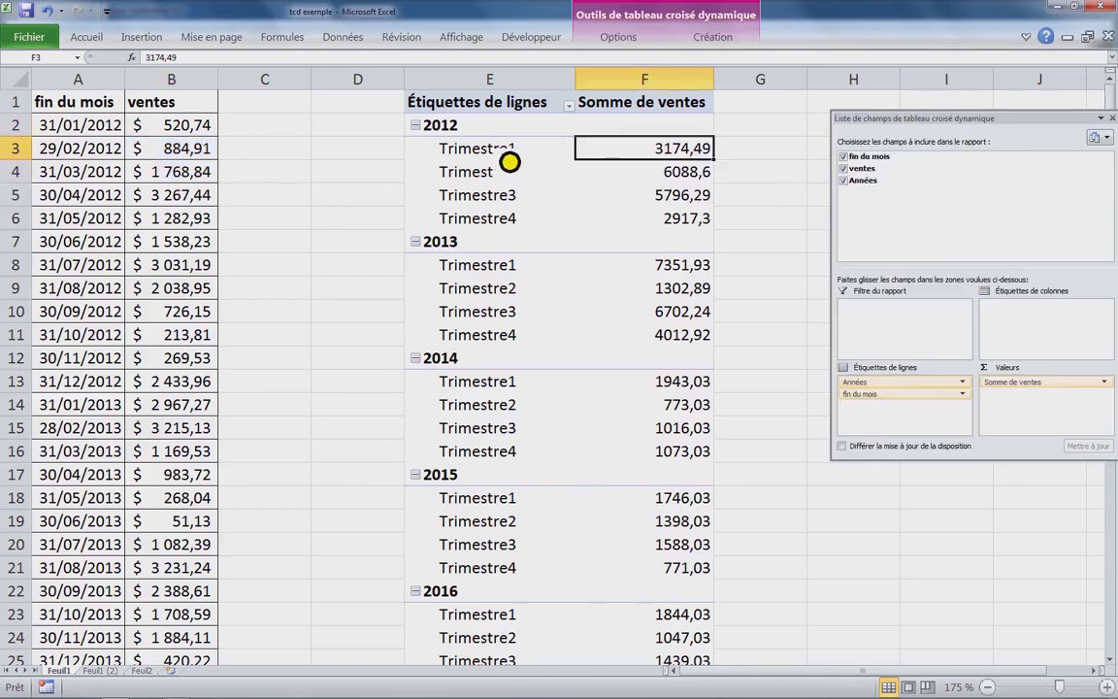
left_click_drag(510, 157, 661, 158)
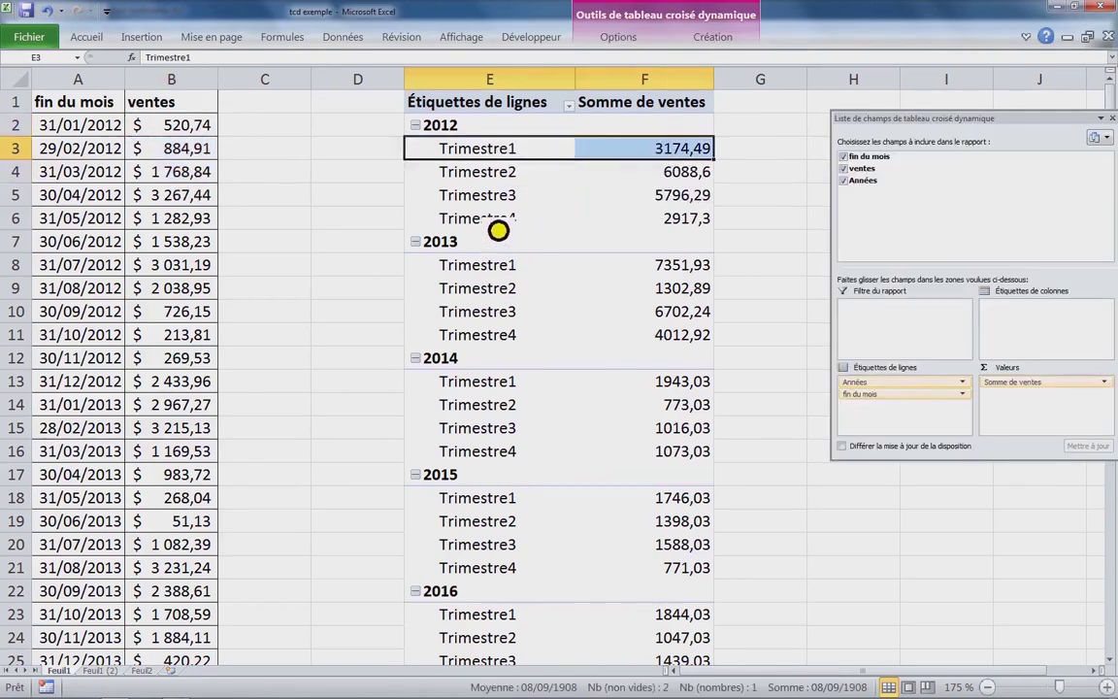
- Fill all Trimestre1 rows with pale green
left_click(442, 158)
left_click(427, 161)
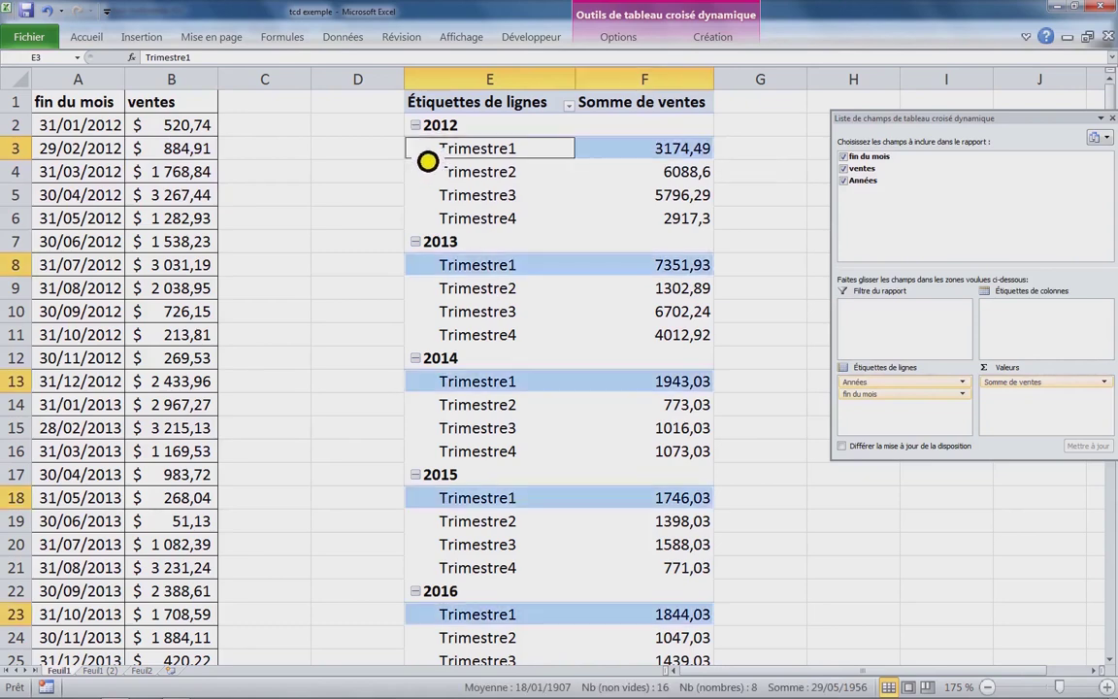
left_click(354, 153)
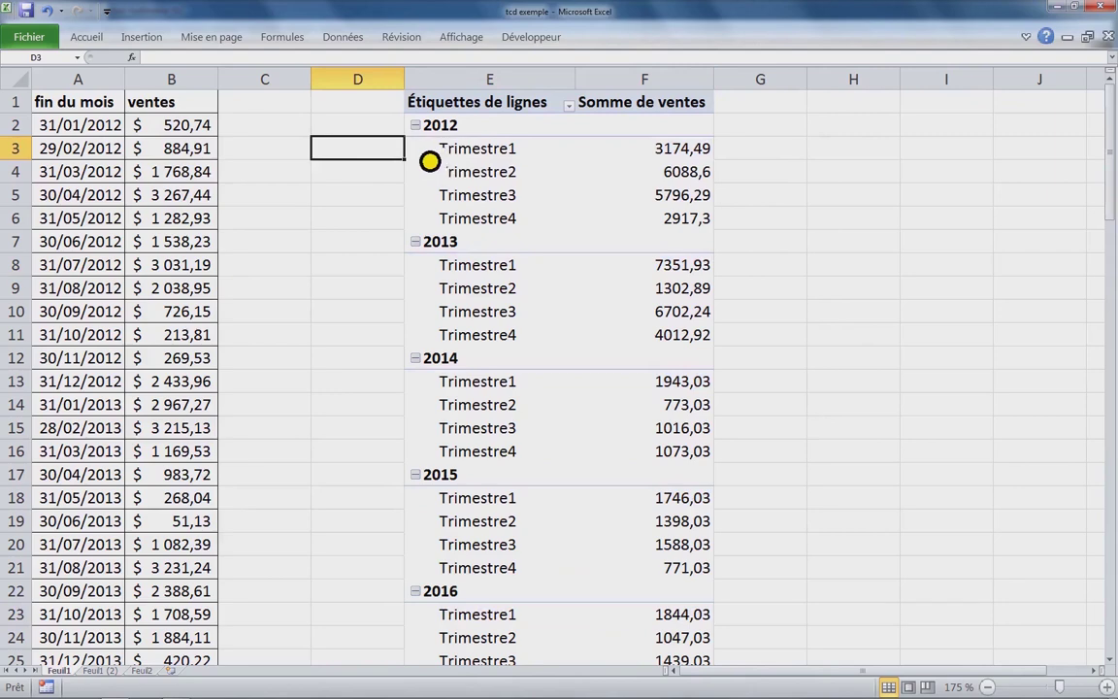
left_click(430, 159)
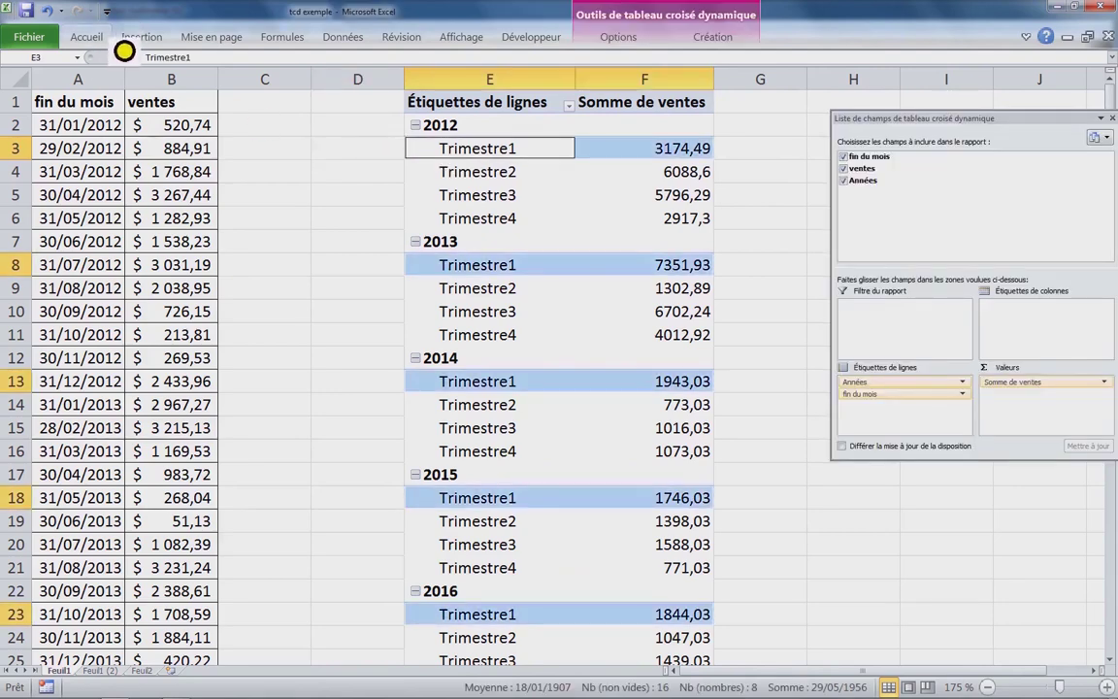
key("ctrl+F1")
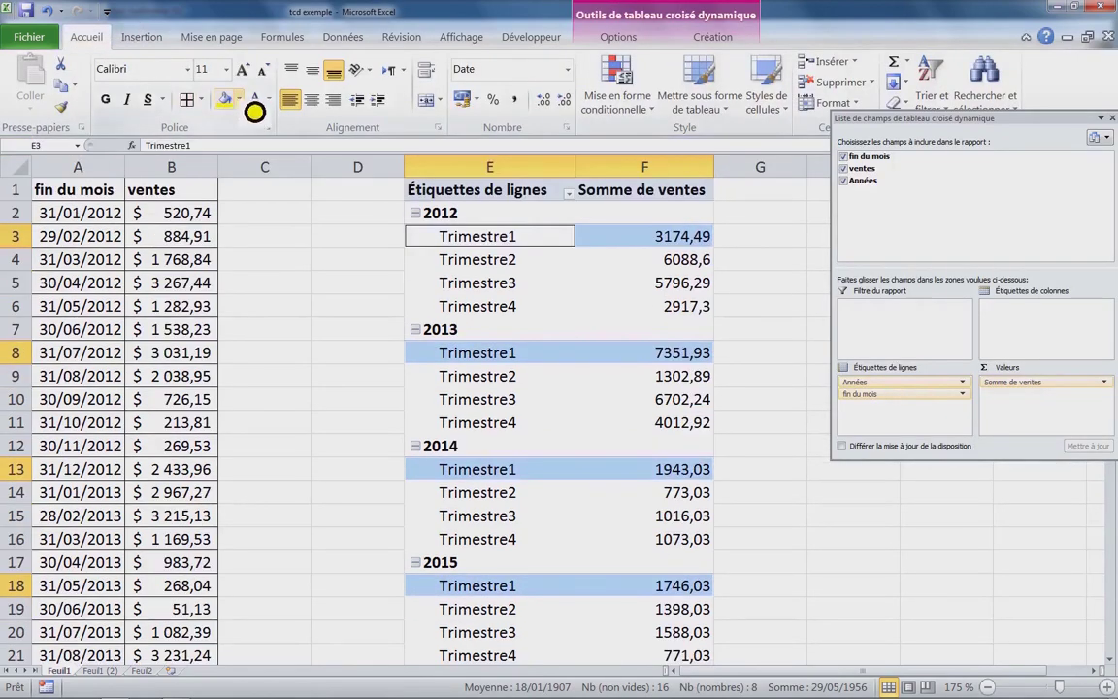
left_click(237, 99)
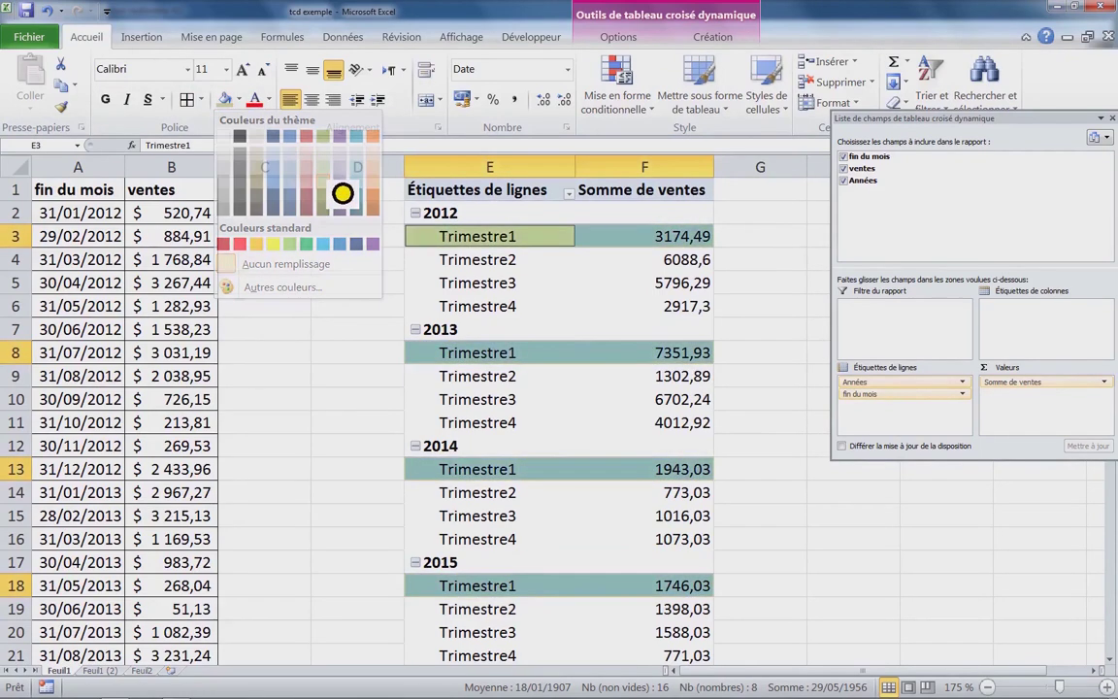
left_click(342, 185)
left_click(345, 331)
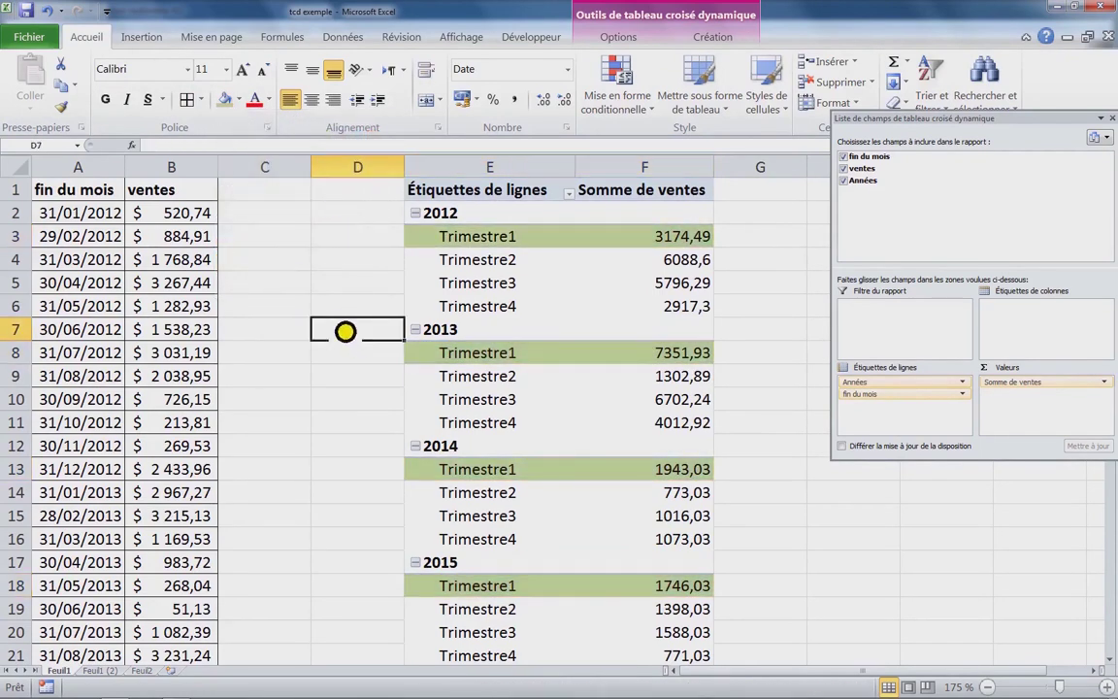
- Fill all Trimestre2 rows with blue-grey
left_click(477, 268)
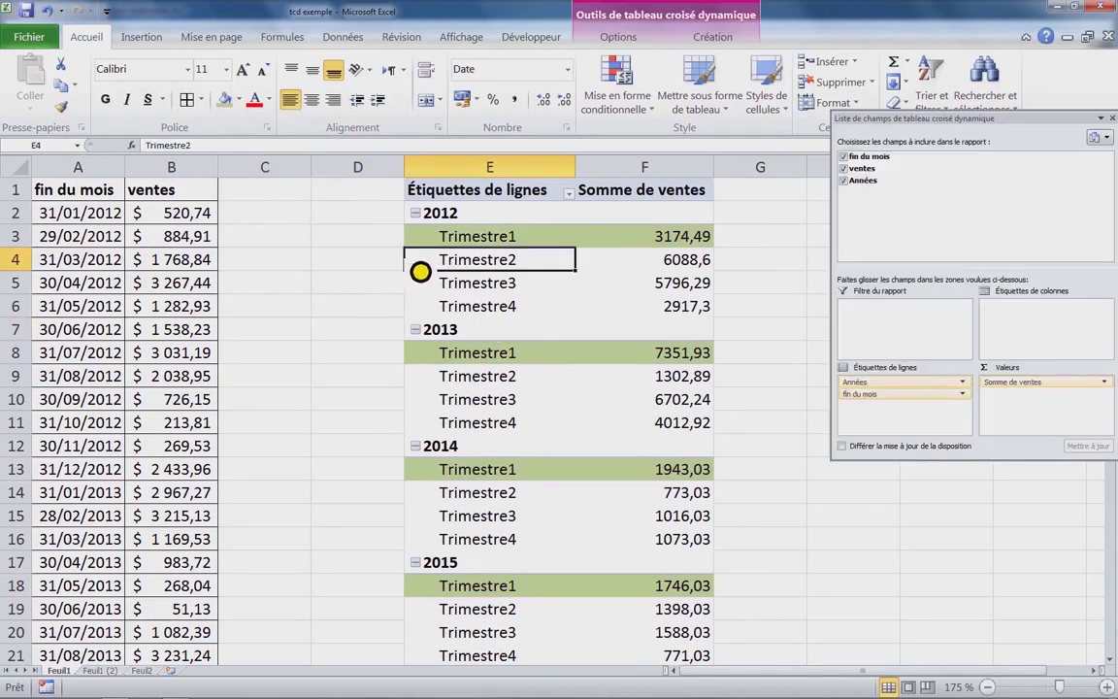
left_click(423, 271)
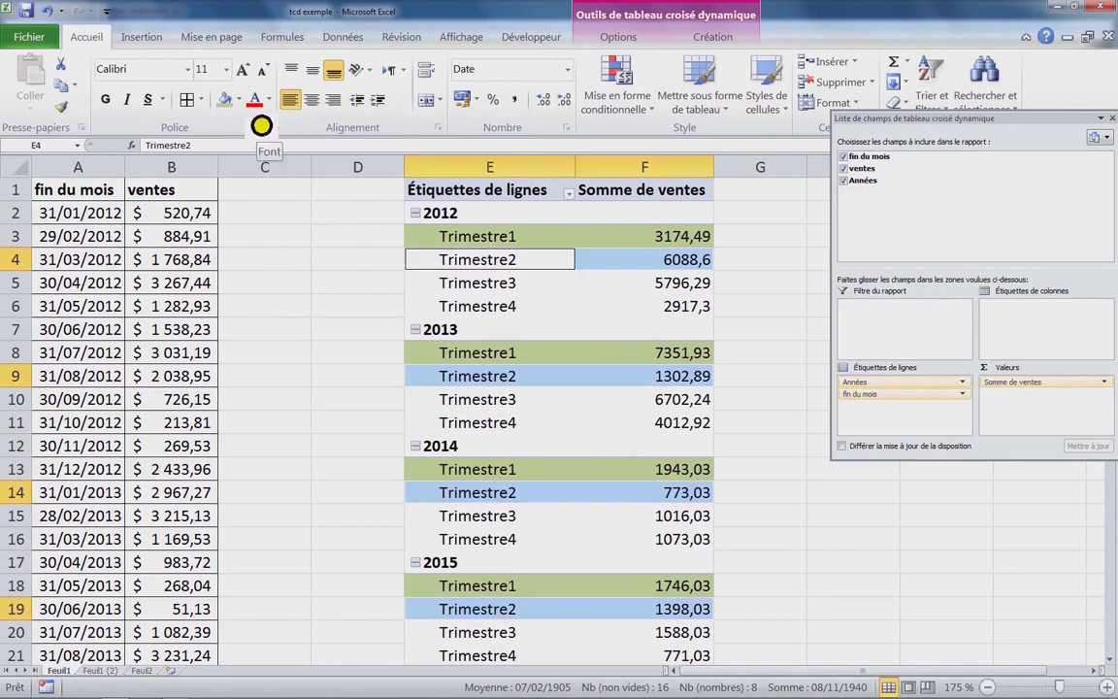
left_click(238, 100)
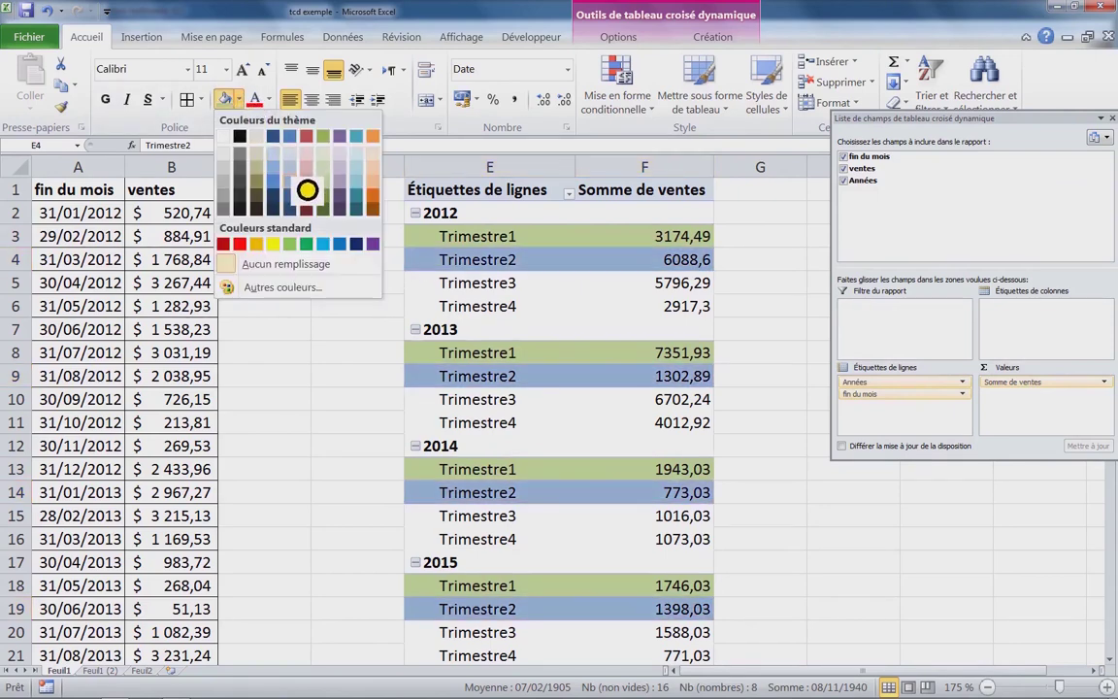
left_click(307, 190)
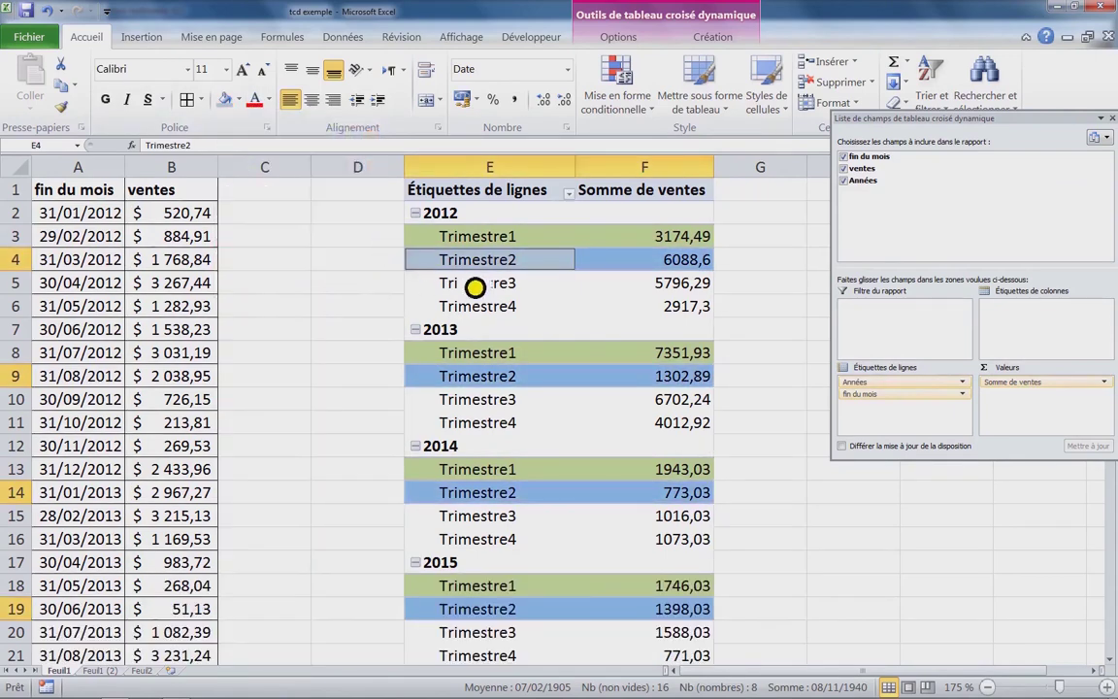
- Fill all Trimestre3 rows with tan
left_click(464, 285)
left_click(423, 295)
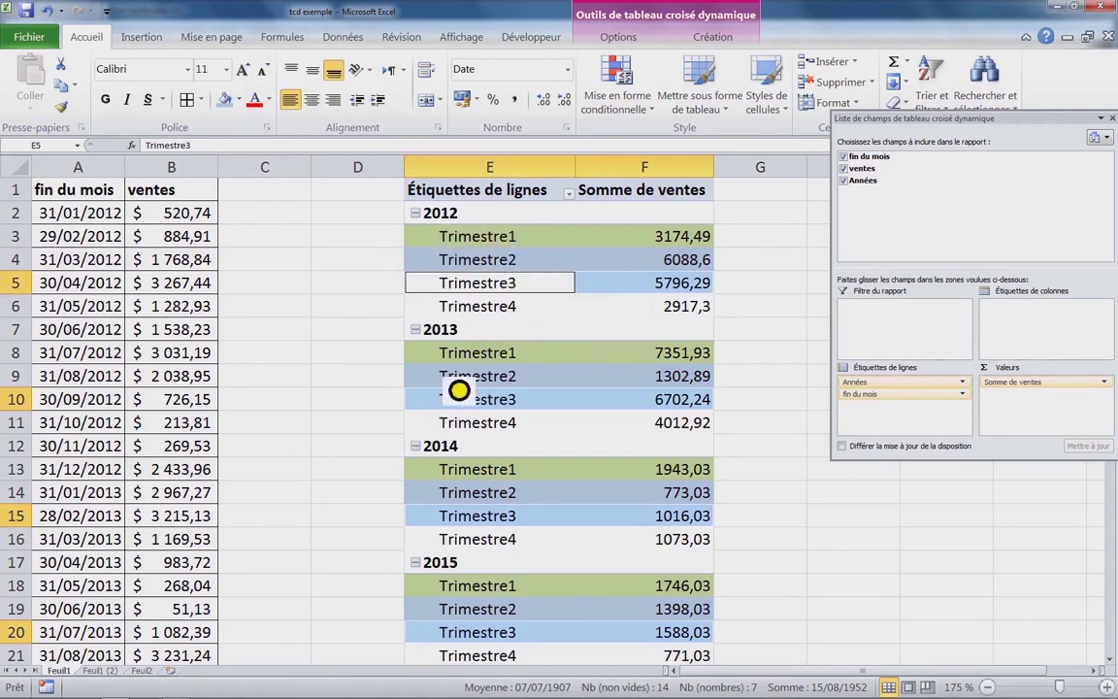
left_click(238, 100)
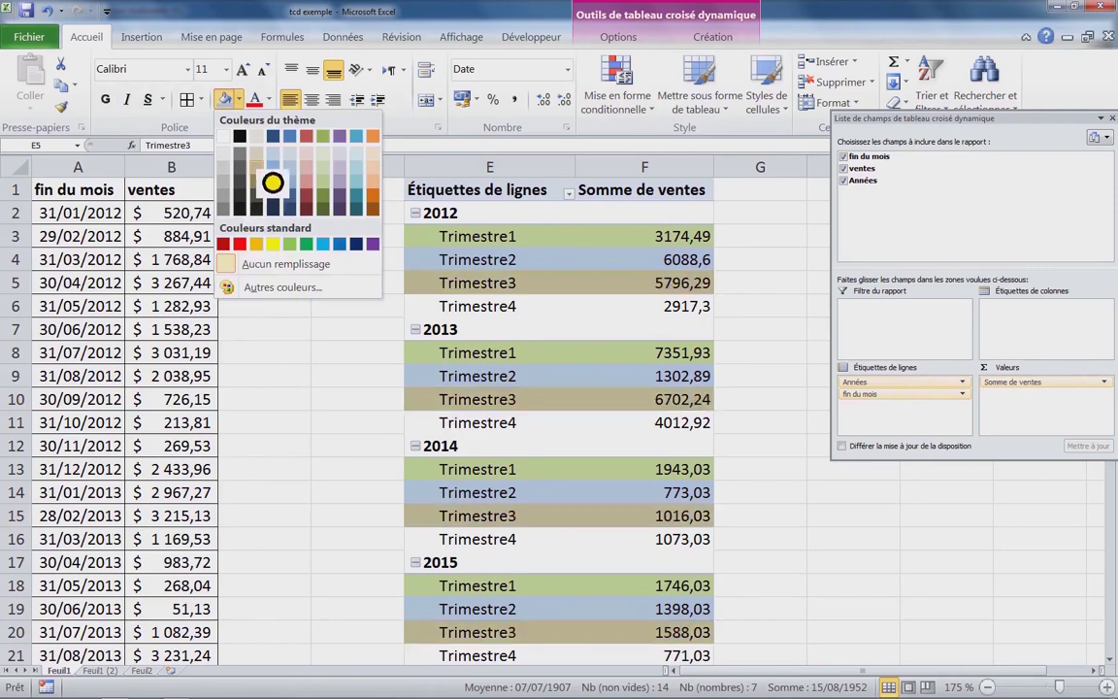
left_click(273, 181)
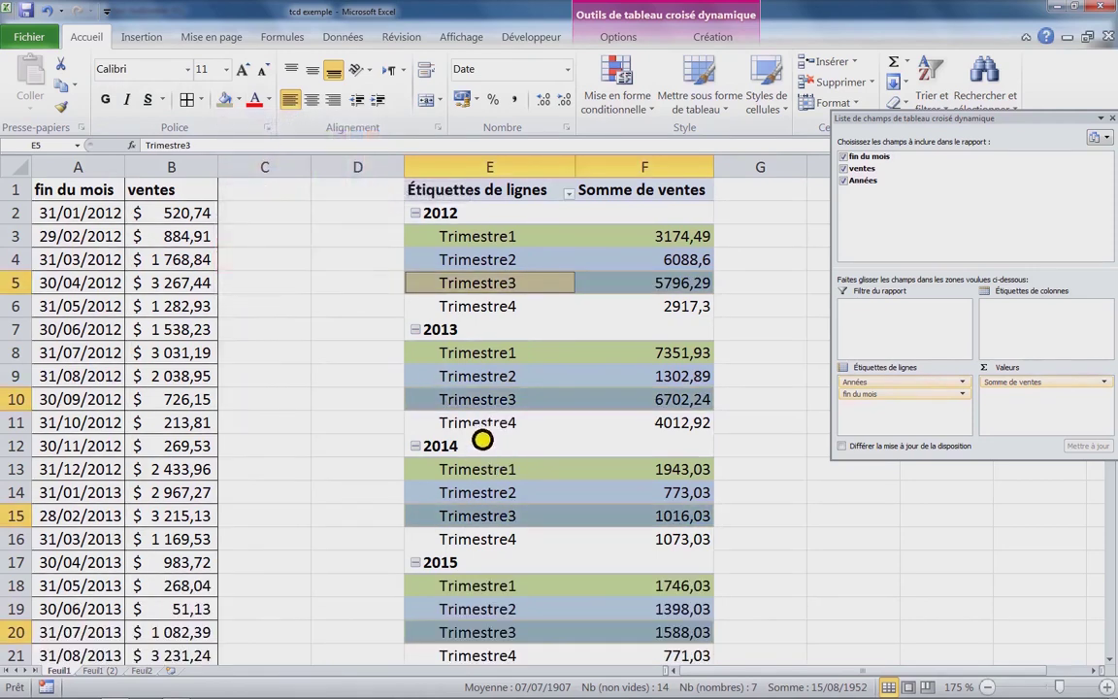
- Fill all Trimestre4 rows with green
left_click(425, 431)
left_click(431, 433)
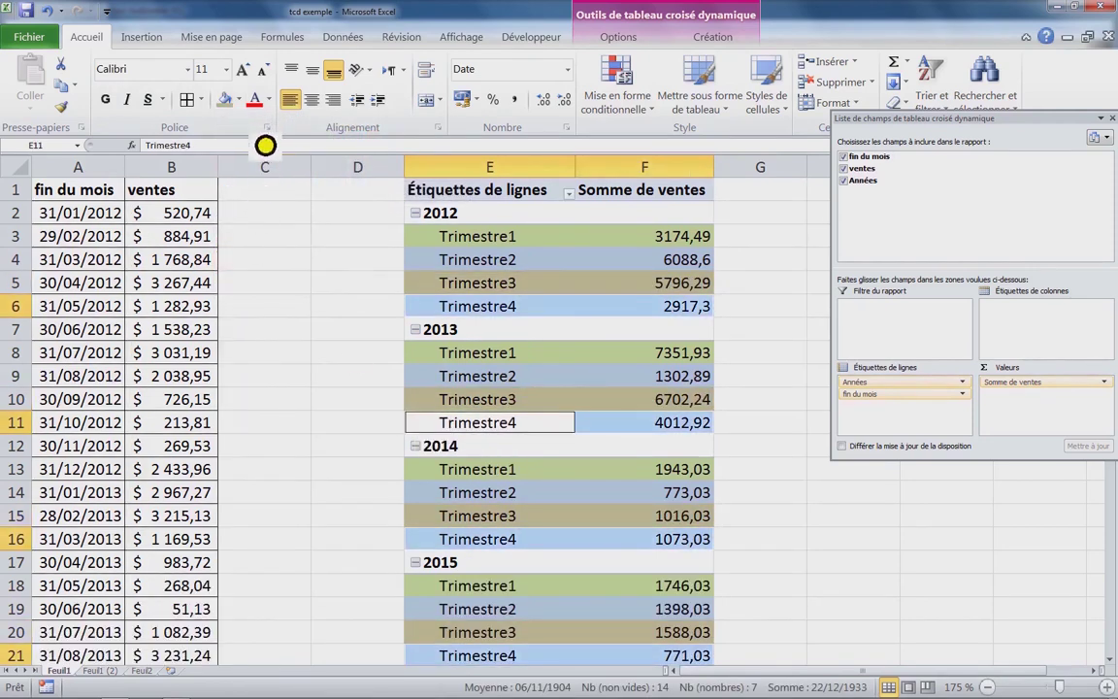
left_click(240, 101)
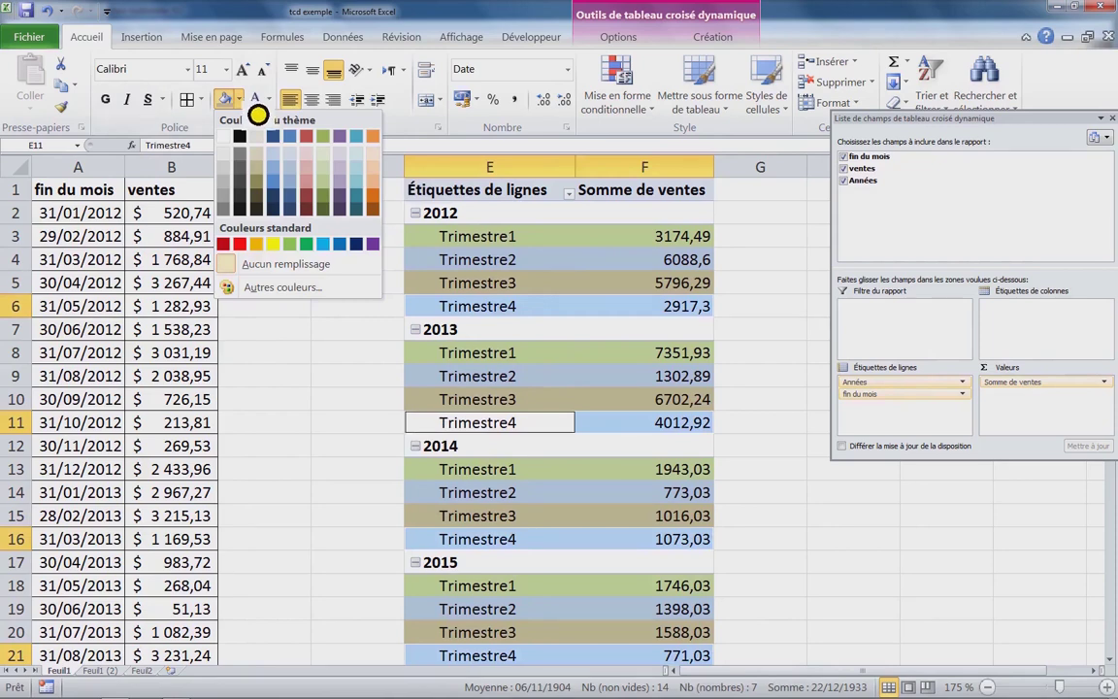
left_click(312, 246)
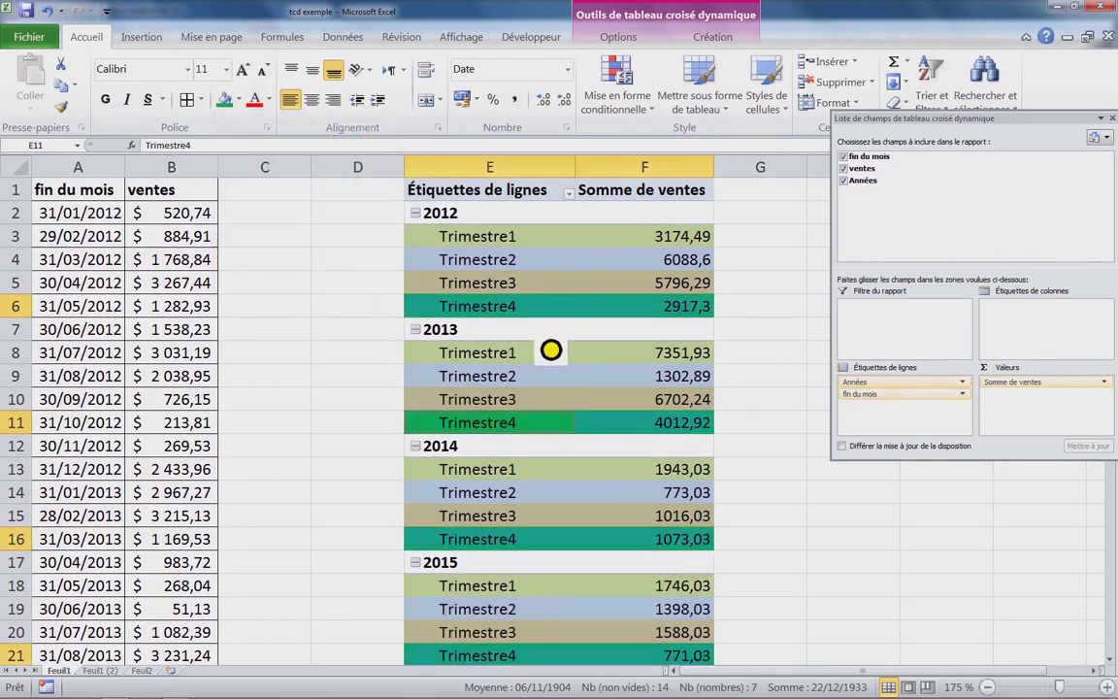
left_click(548, 336)
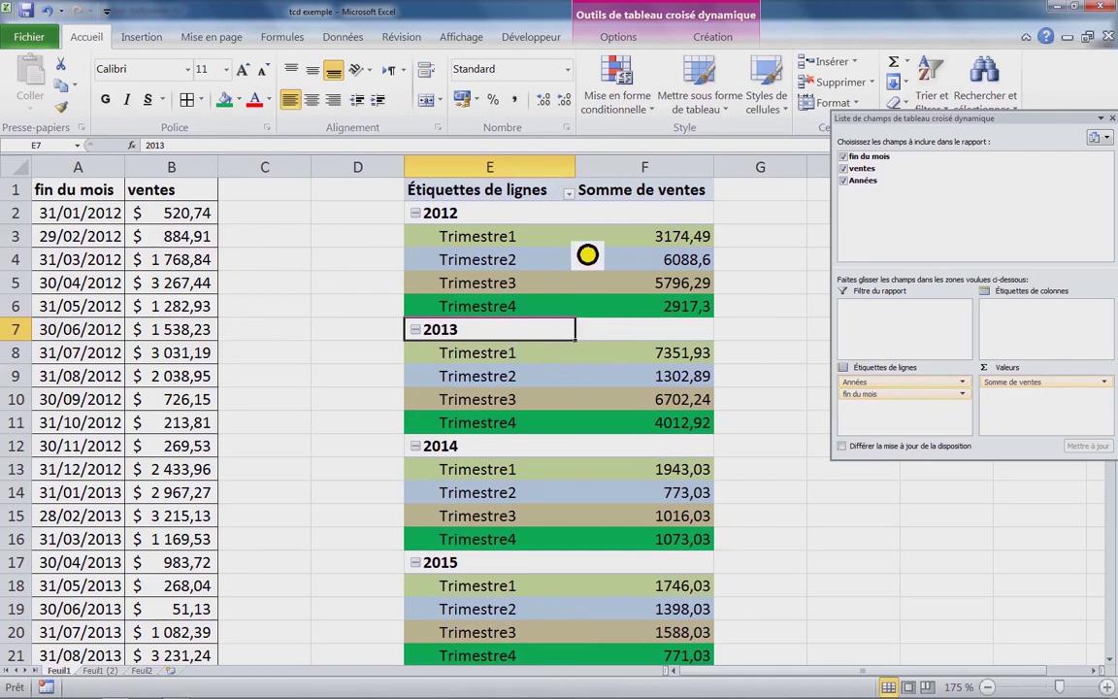
left_click(585, 243)
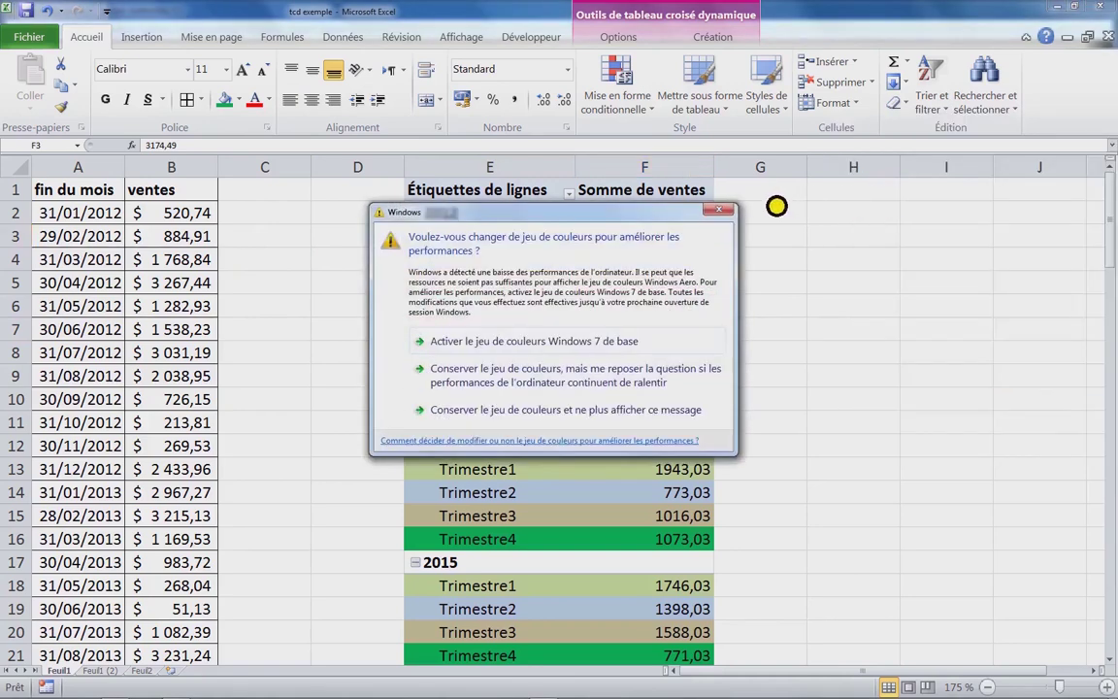
left_click(728, 212)
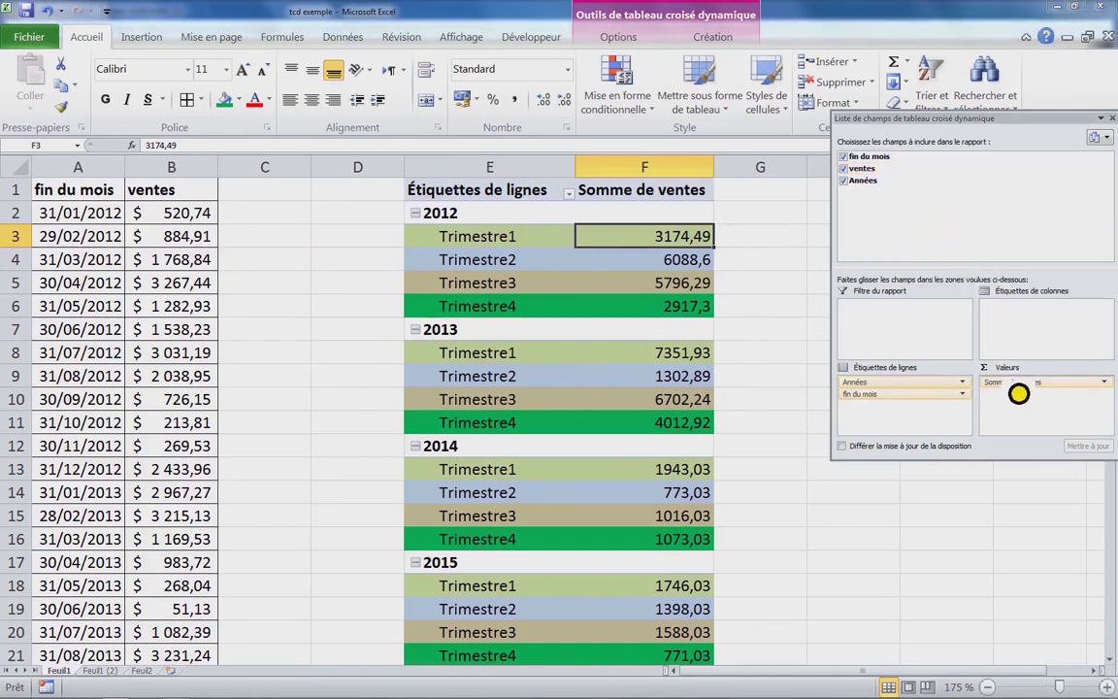
- Add ventes a second time as a value and float the field list over columns A–D
left_click_drag(862, 168, 1024, 411)
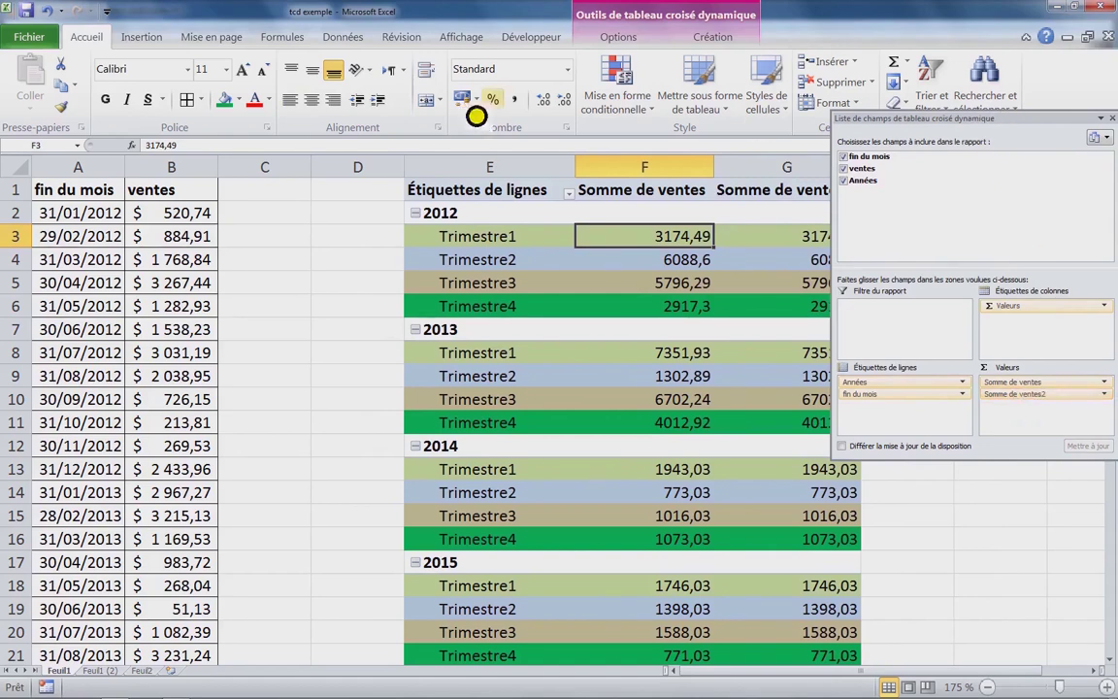
double_click(94, 41)
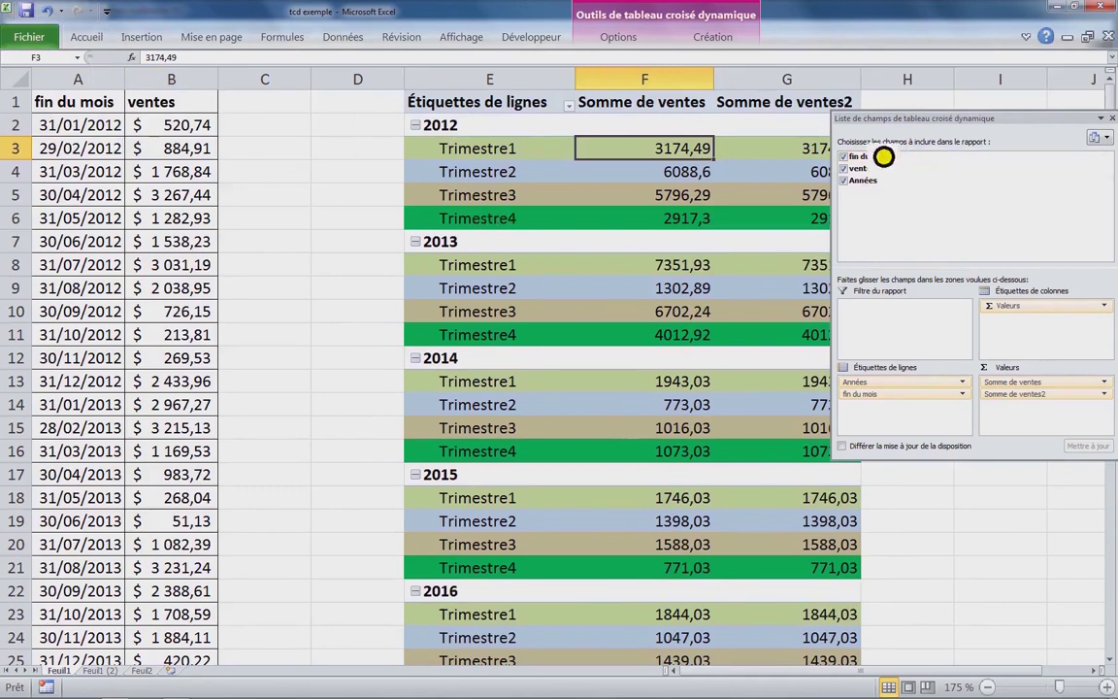
left_click_drag(921, 128, 245, 133)
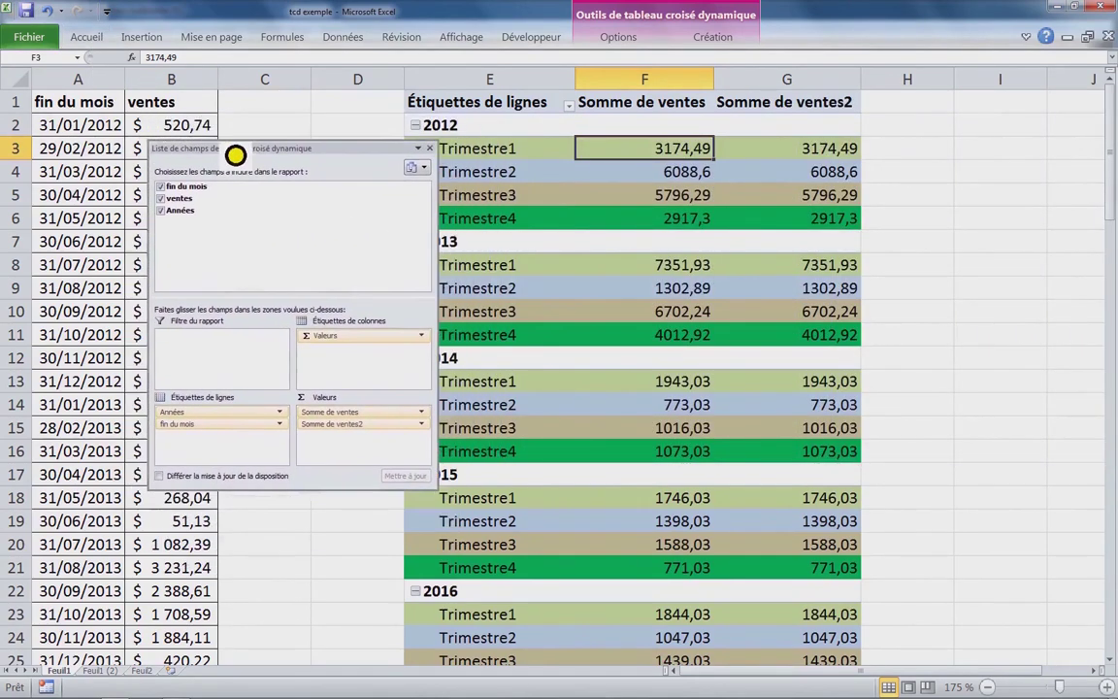
left_click_drag(246, 133, 212, 128)
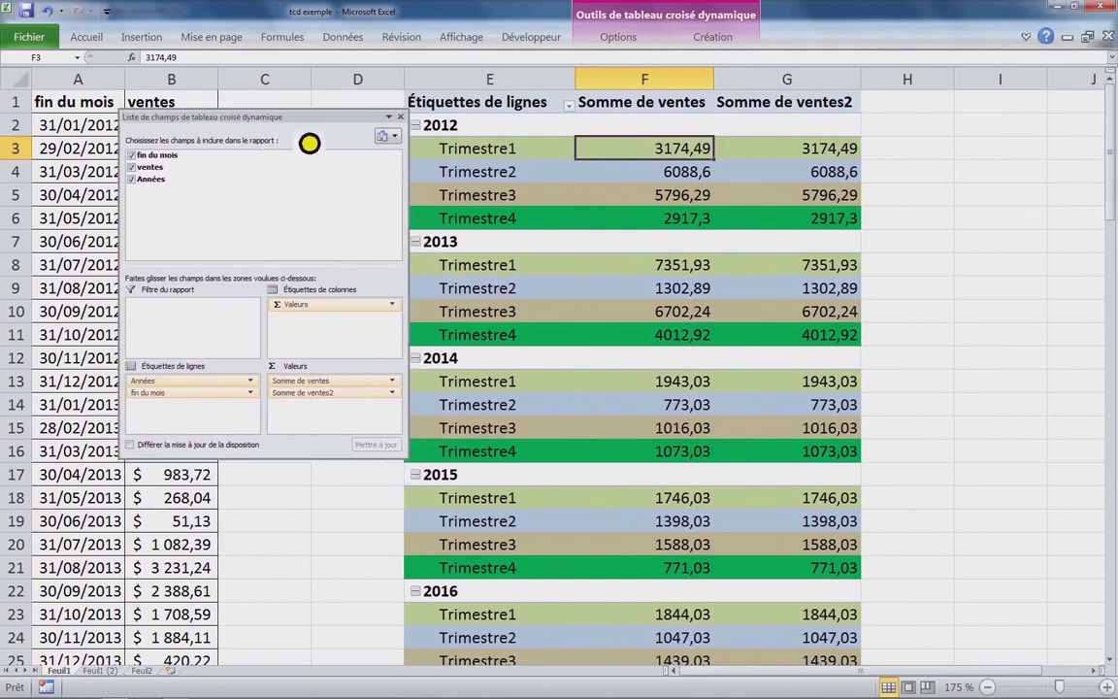
left_click(390, 118)
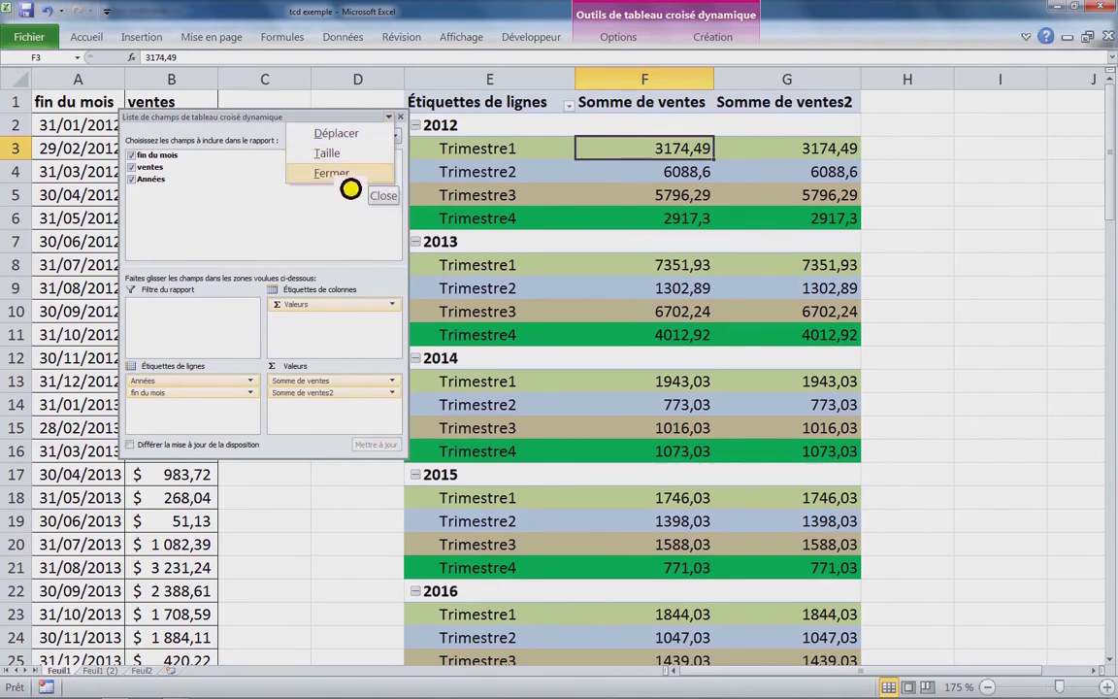
- Summarize Somme de ventes2 by Moyenne in its value field settings
left_click(303, 392)
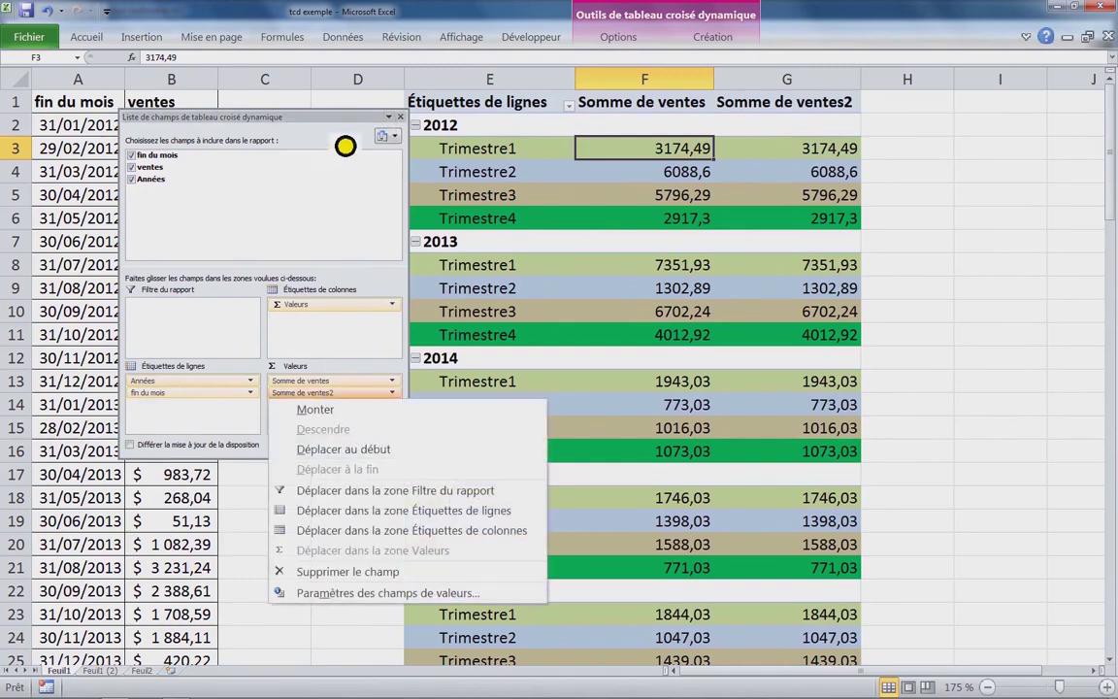
left_click_drag(320, 124, 300, 97)
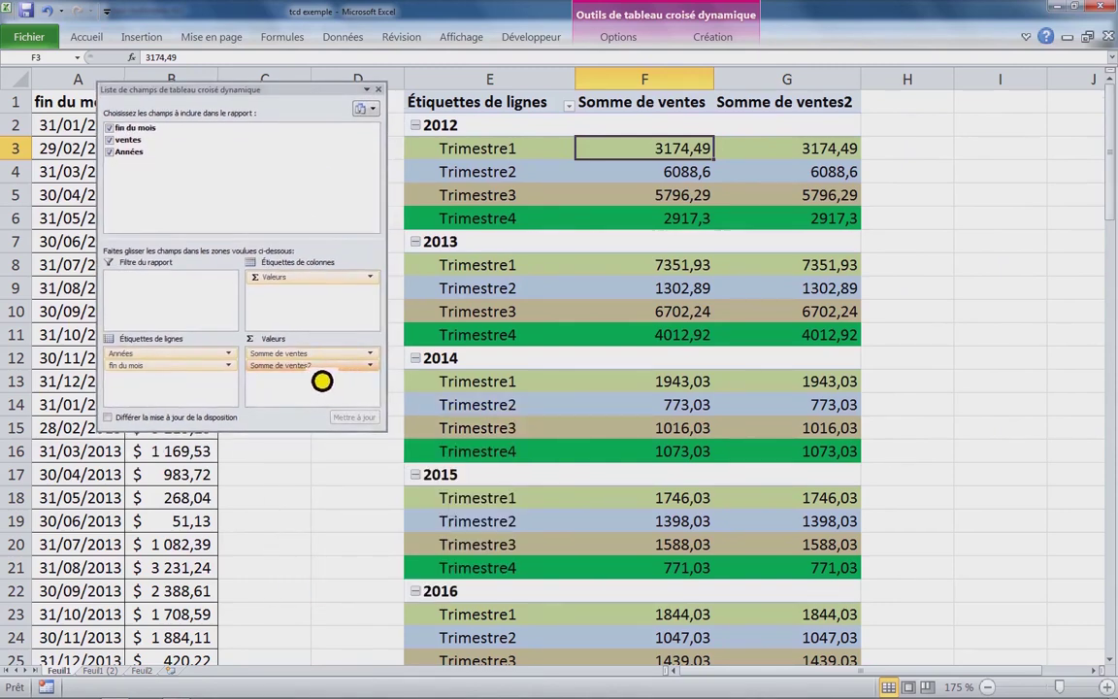
left_click(370, 366)
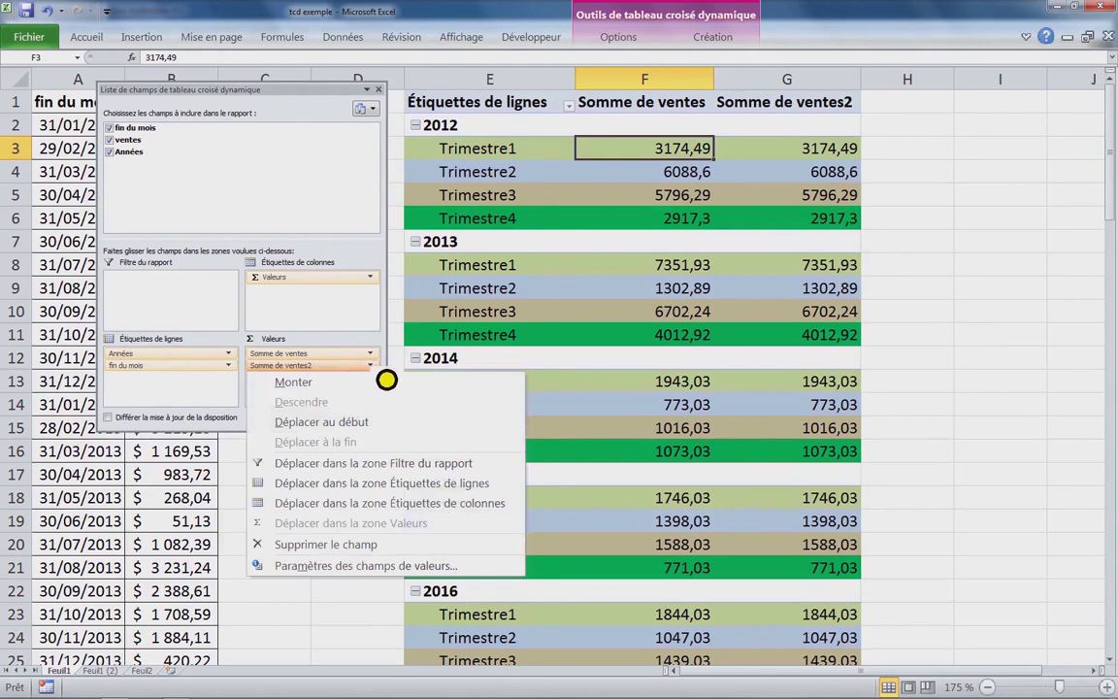
left_click(347, 568)
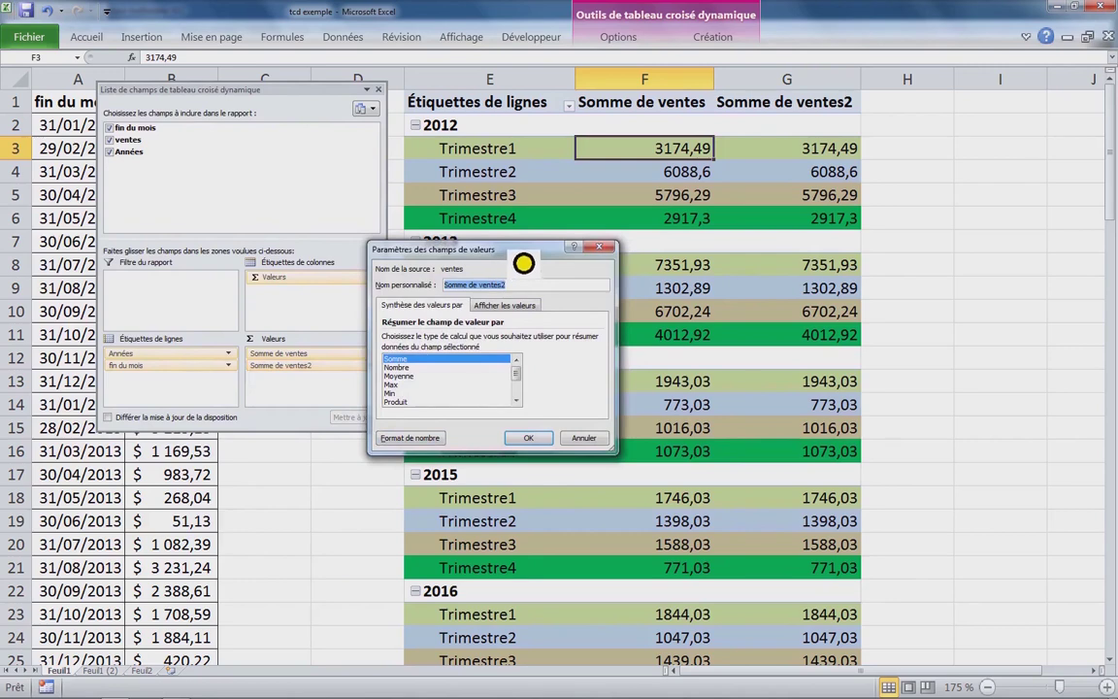
left_click_drag(523, 263, 534, 219)
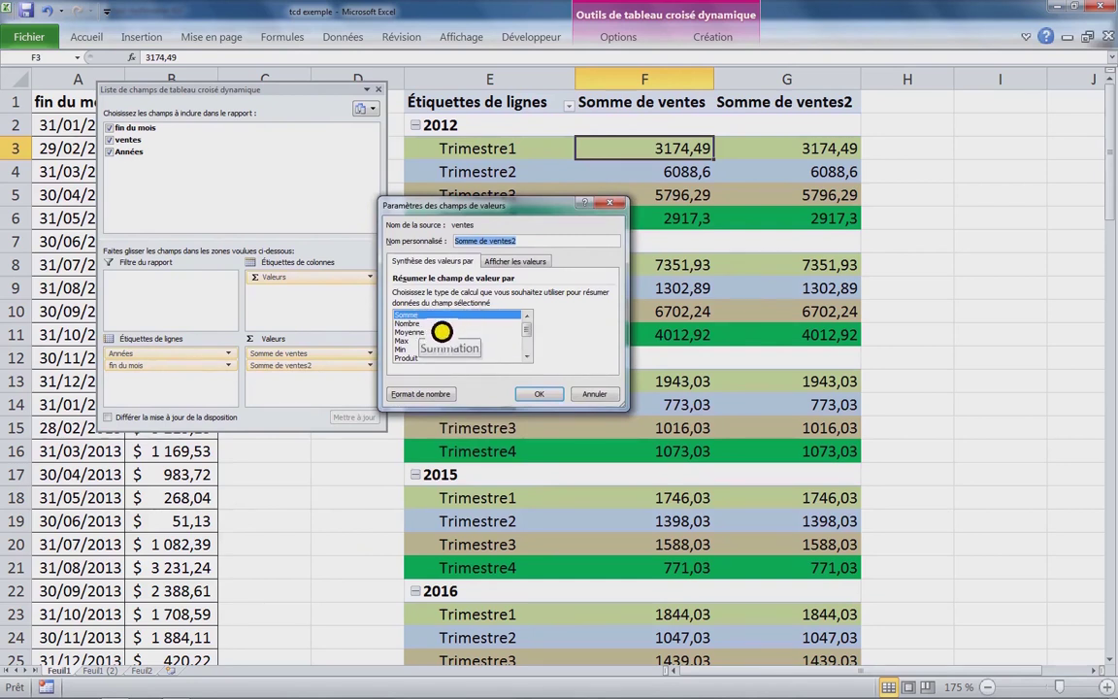
left_click(439, 333)
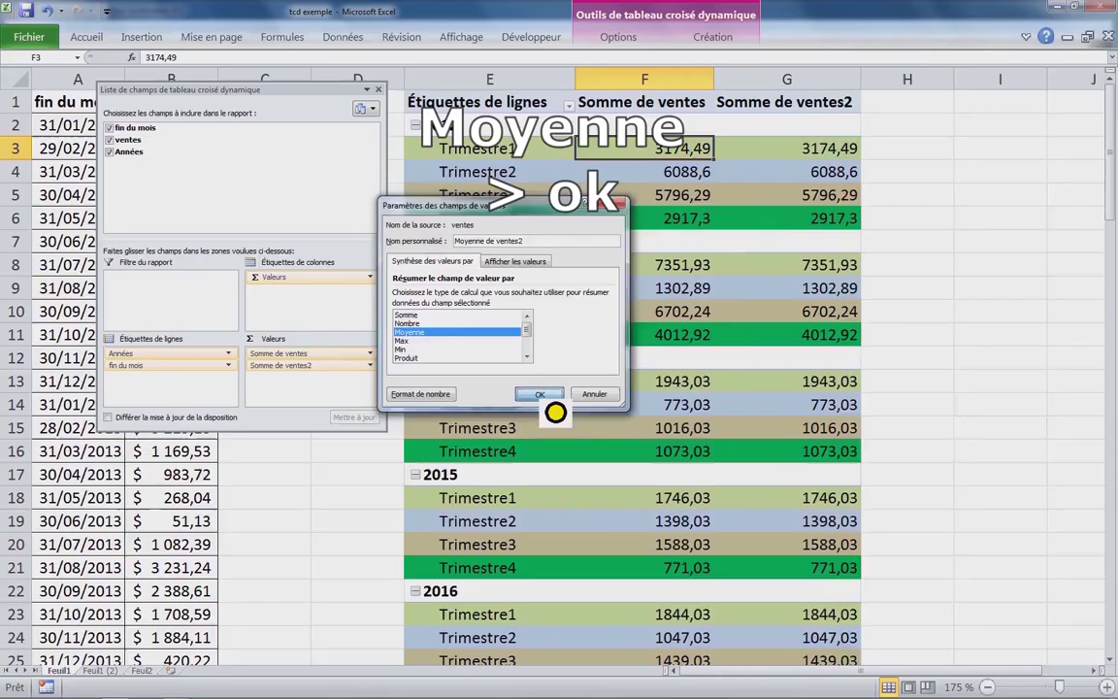
left_click(540, 394)
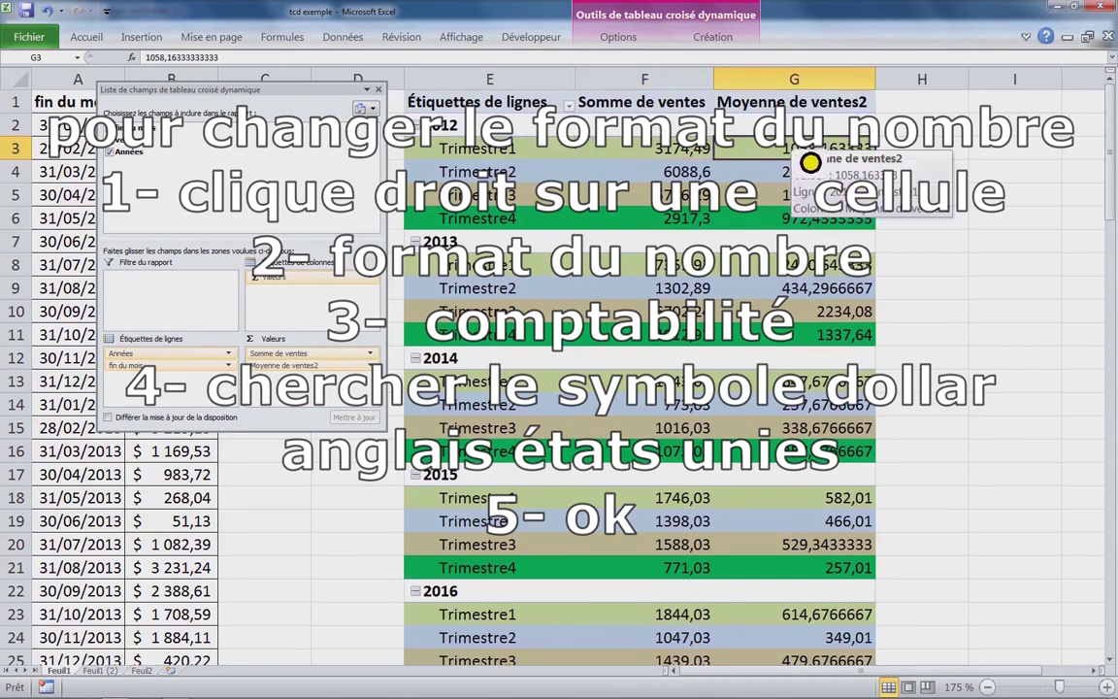
- Format the average values as Comptabilité with the $ Anglais (États-Unis) symbol
right_click(800, 161)
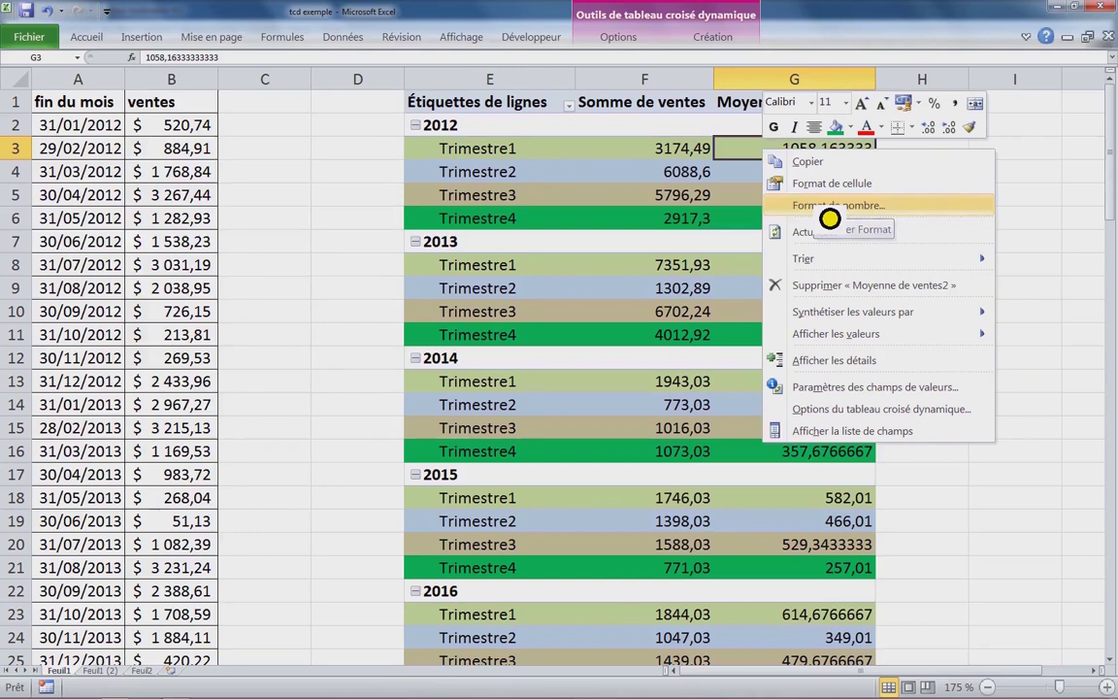
left_click(830, 212)
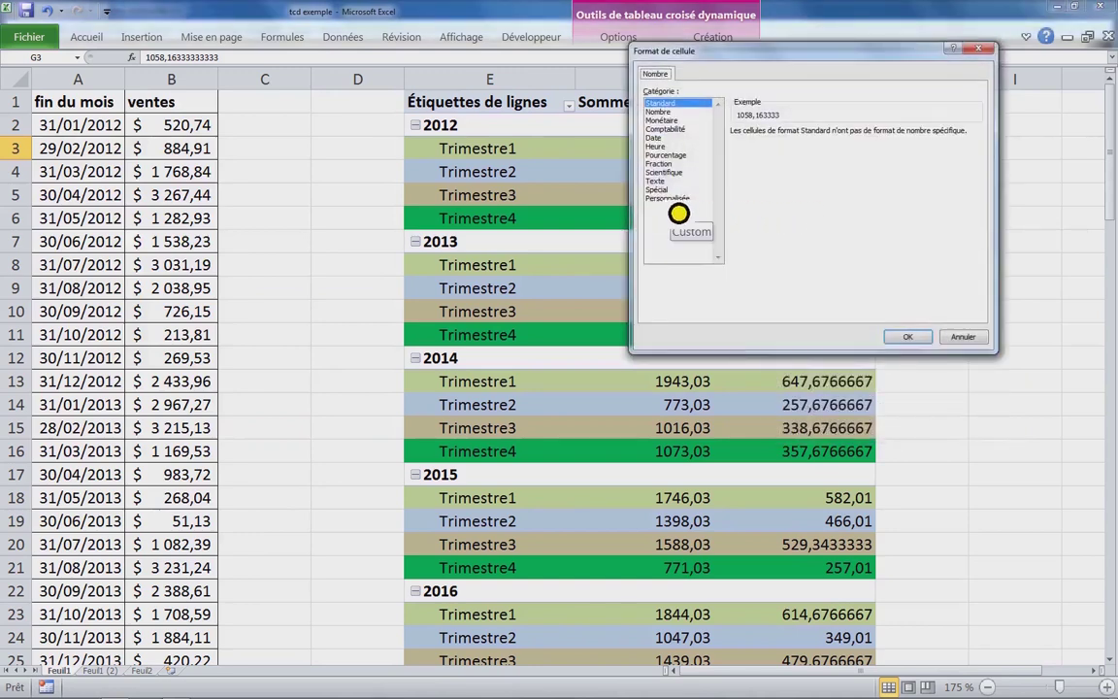
left_click(664, 111)
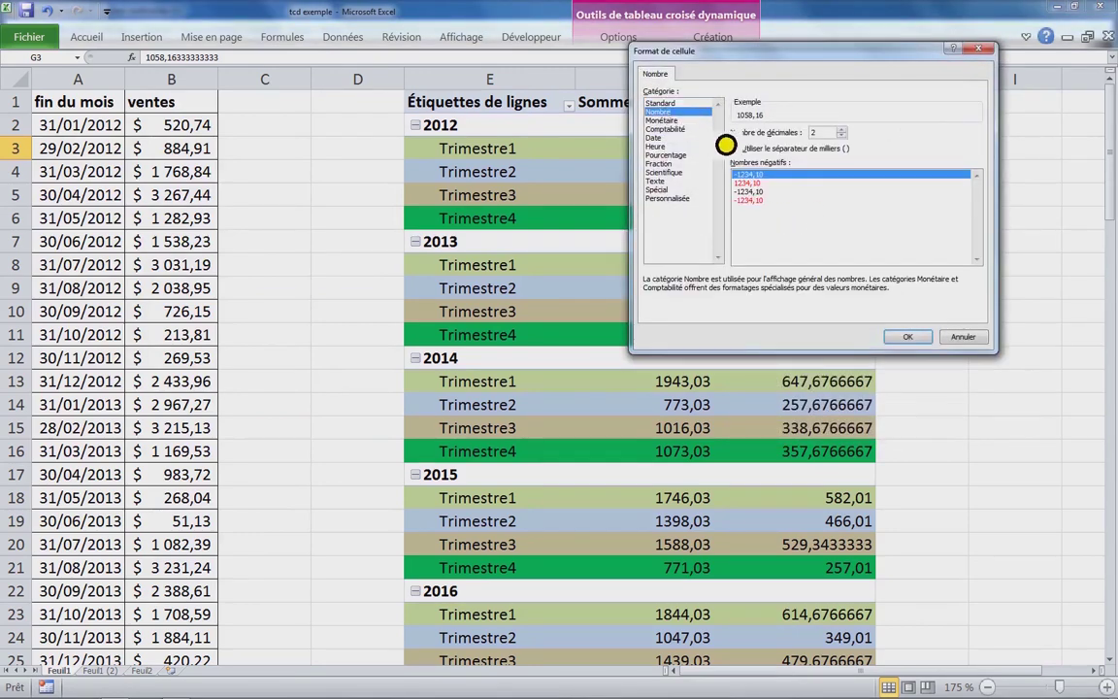
left_click(679, 130)
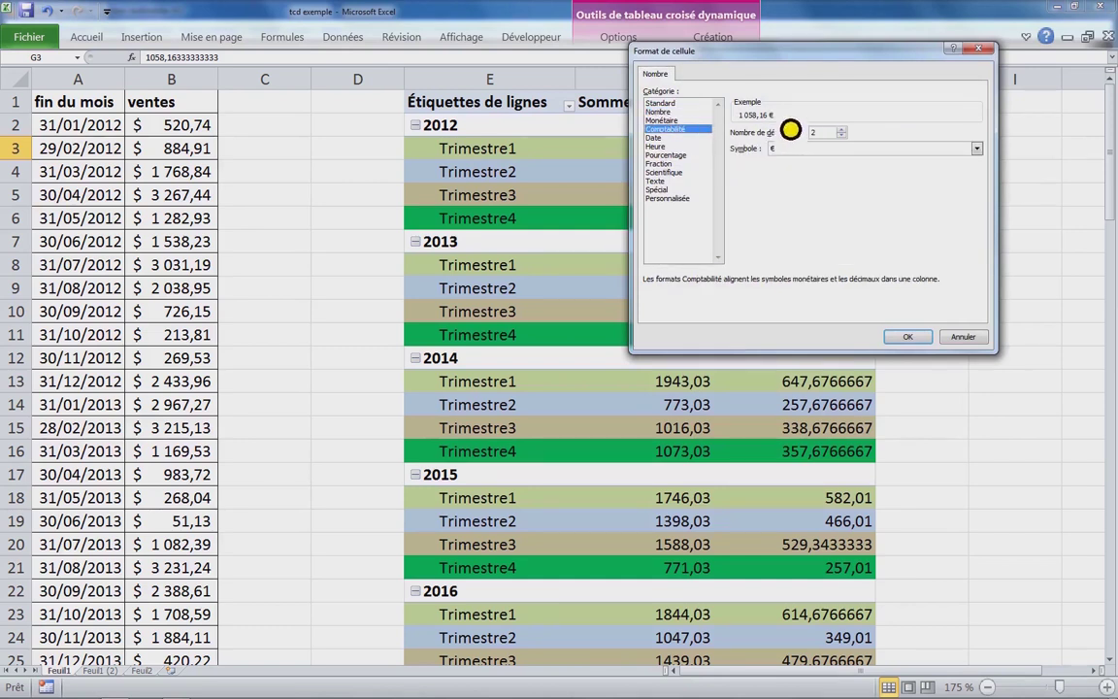
left_click(843, 149)
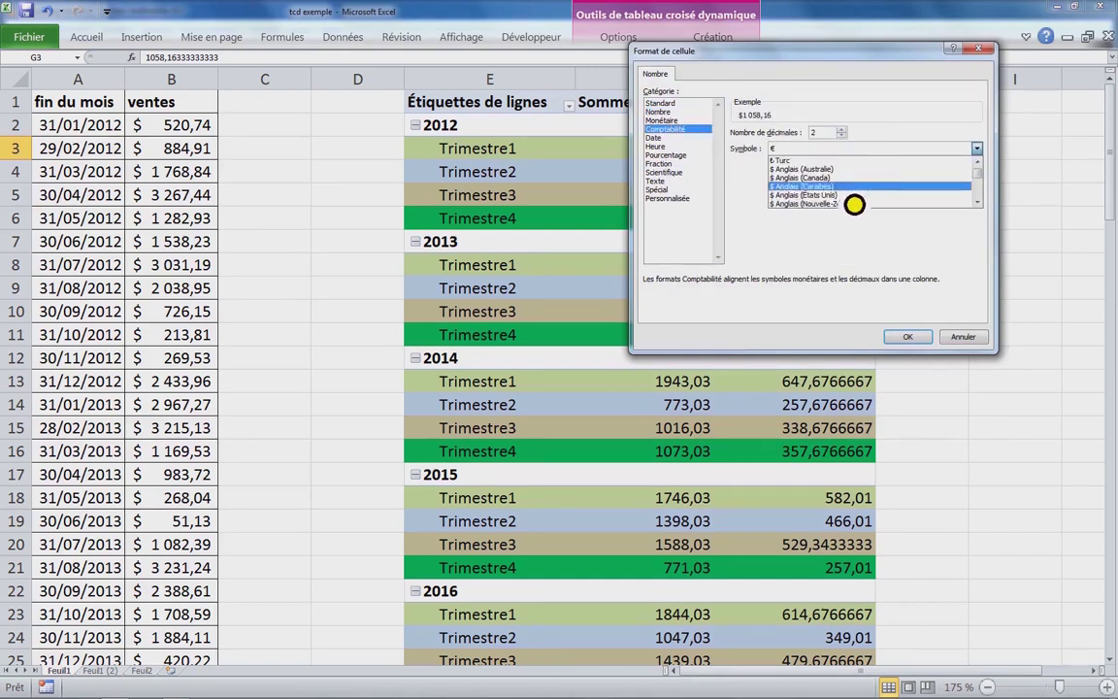
left_click(854, 203)
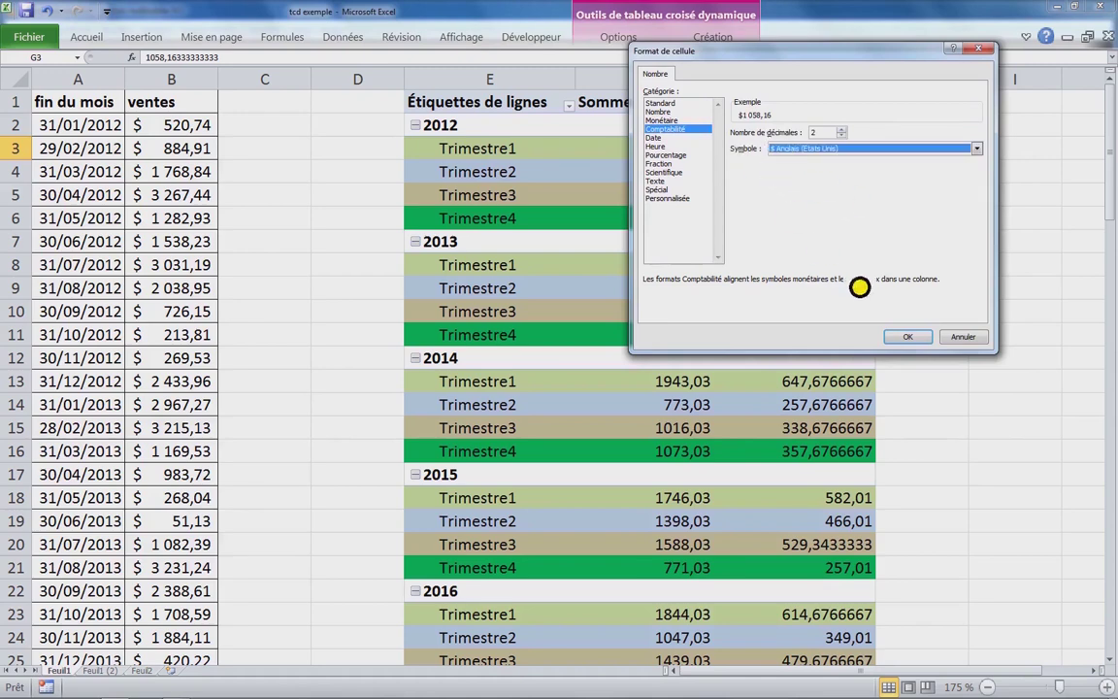
left_click(913, 339)
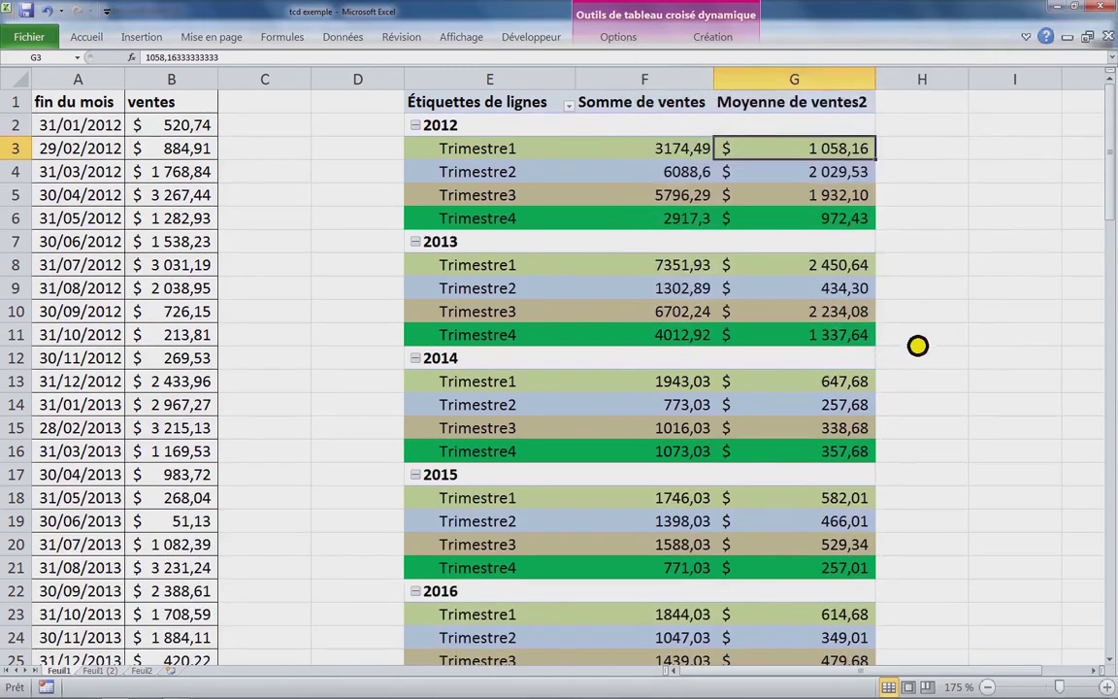
left_click(810, 103)
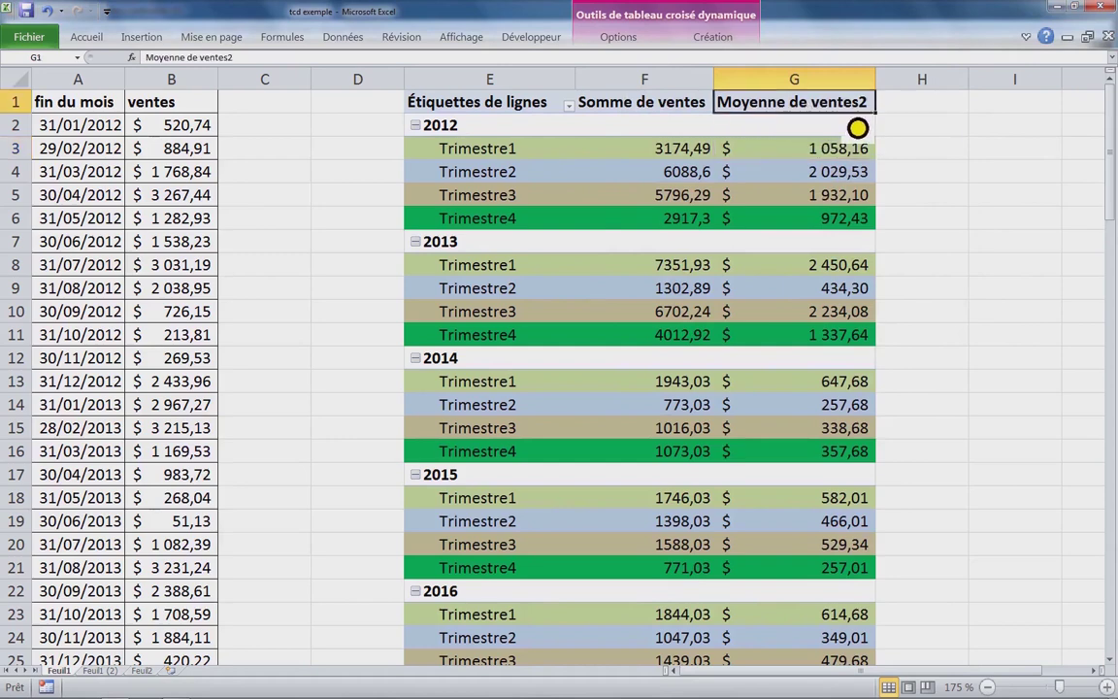
- Rename the average column header in G1 to 'moyenne /trimestre'
double_click(808, 109)
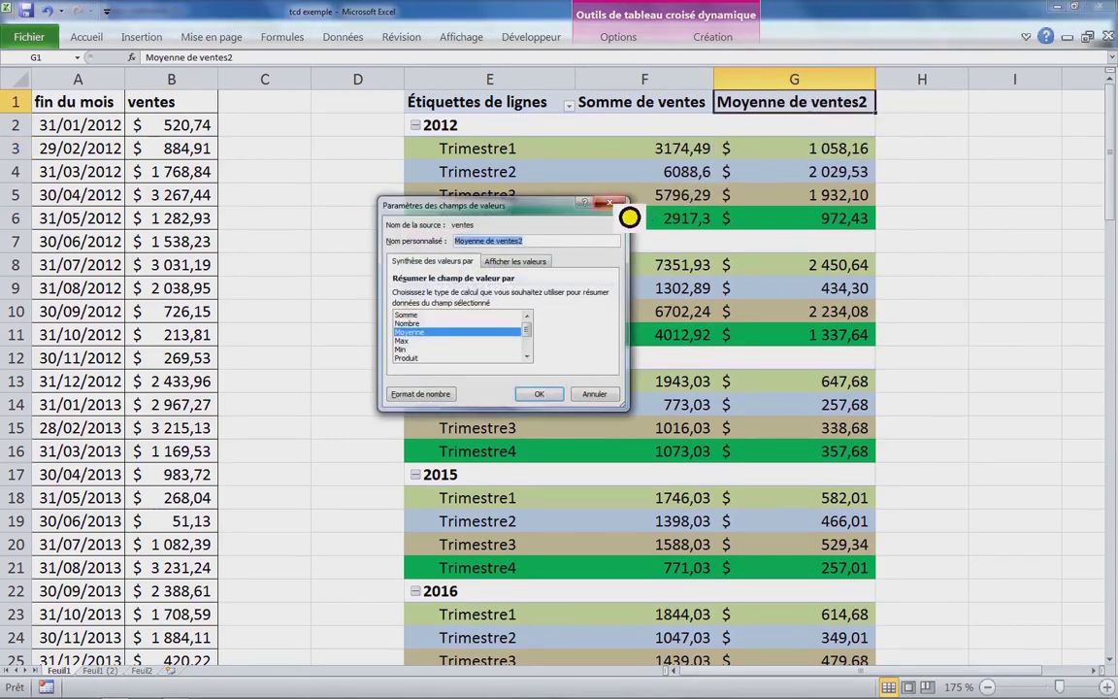
left_click(563, 182)
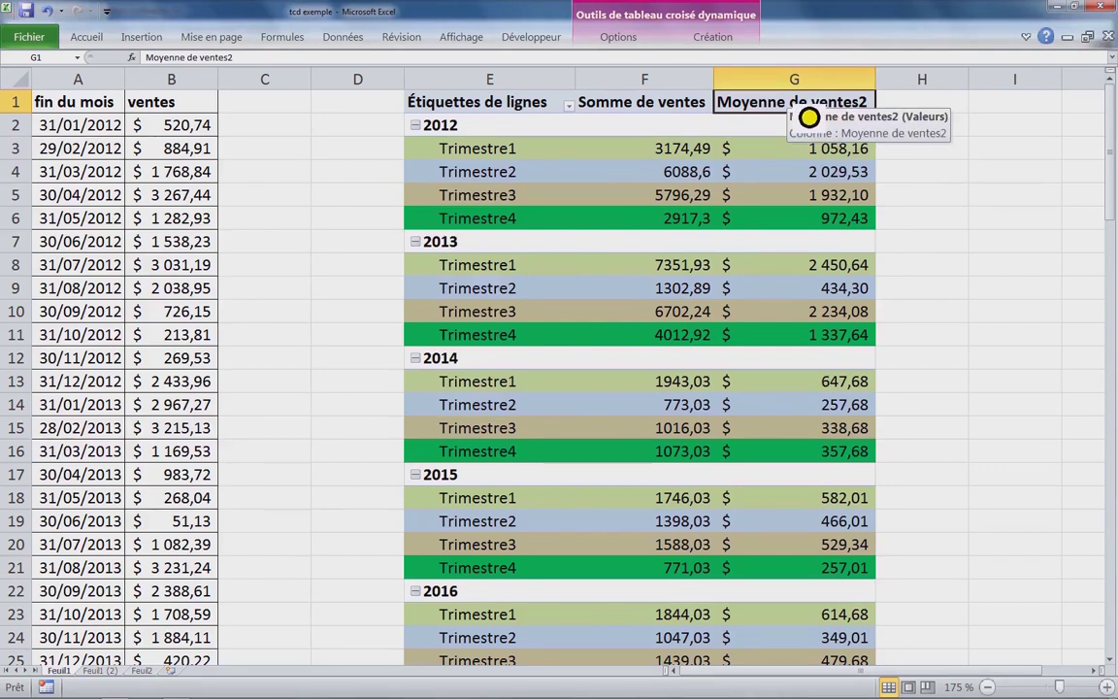
type("m")
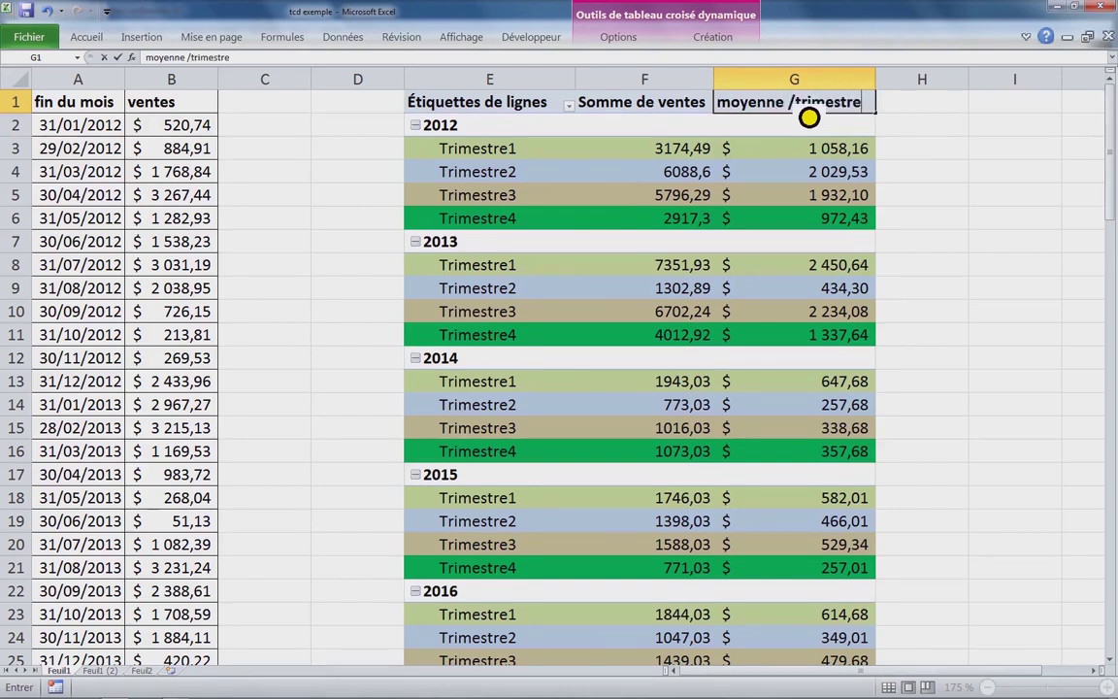
left_click(657, 165)
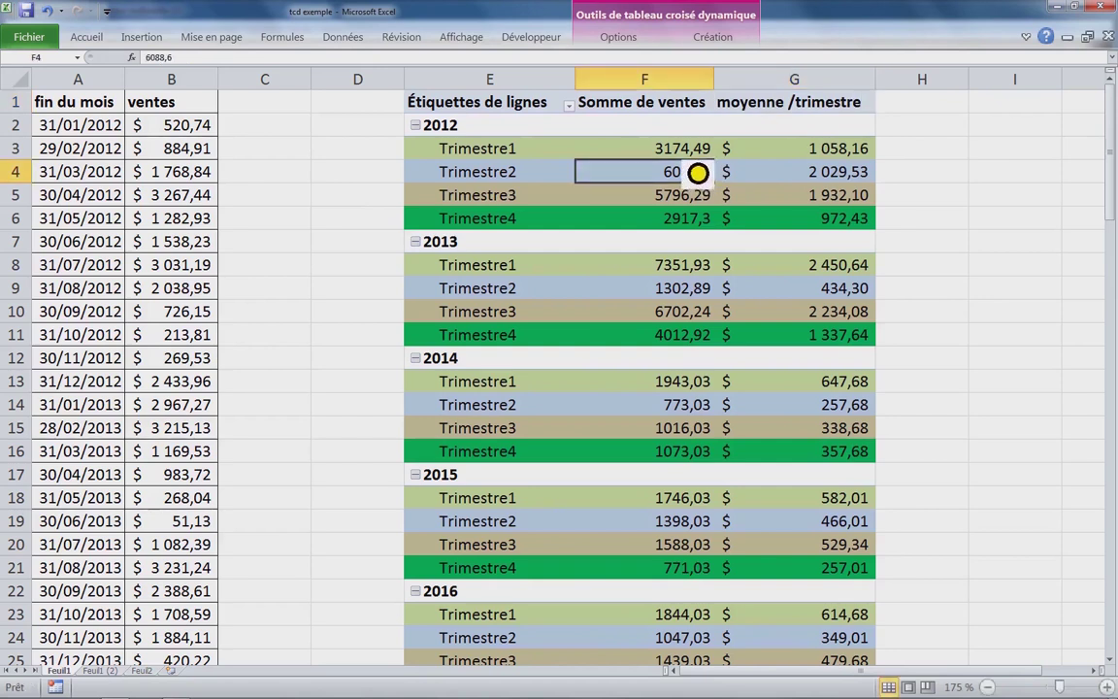
left_click(609, 103)
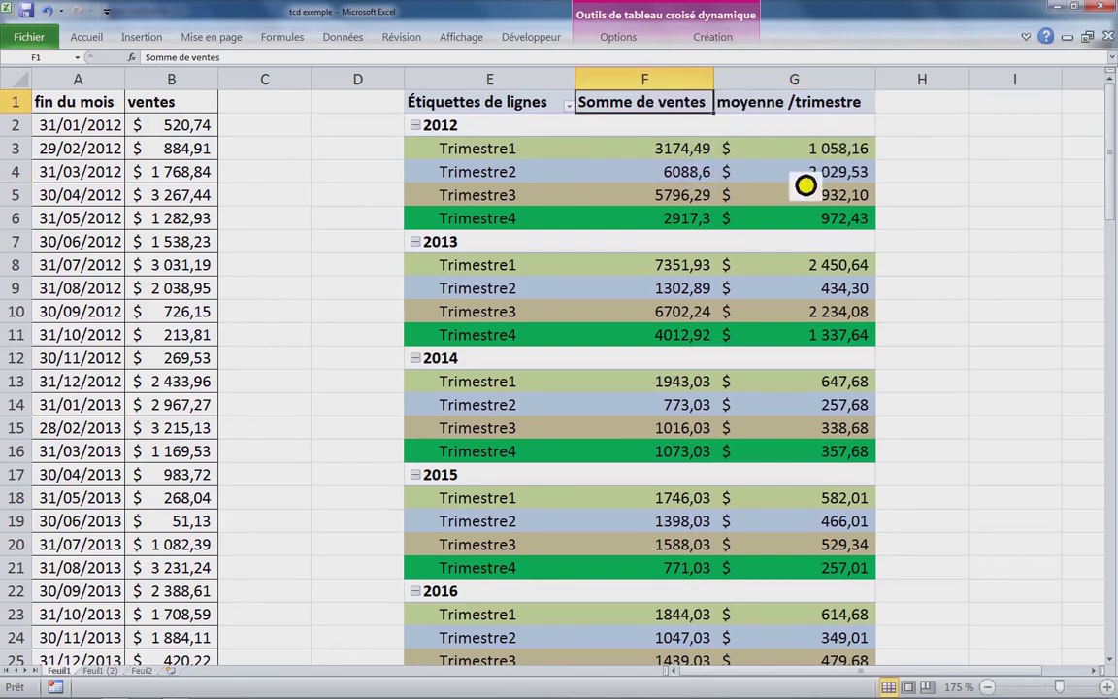
mouse_move(860, 239)
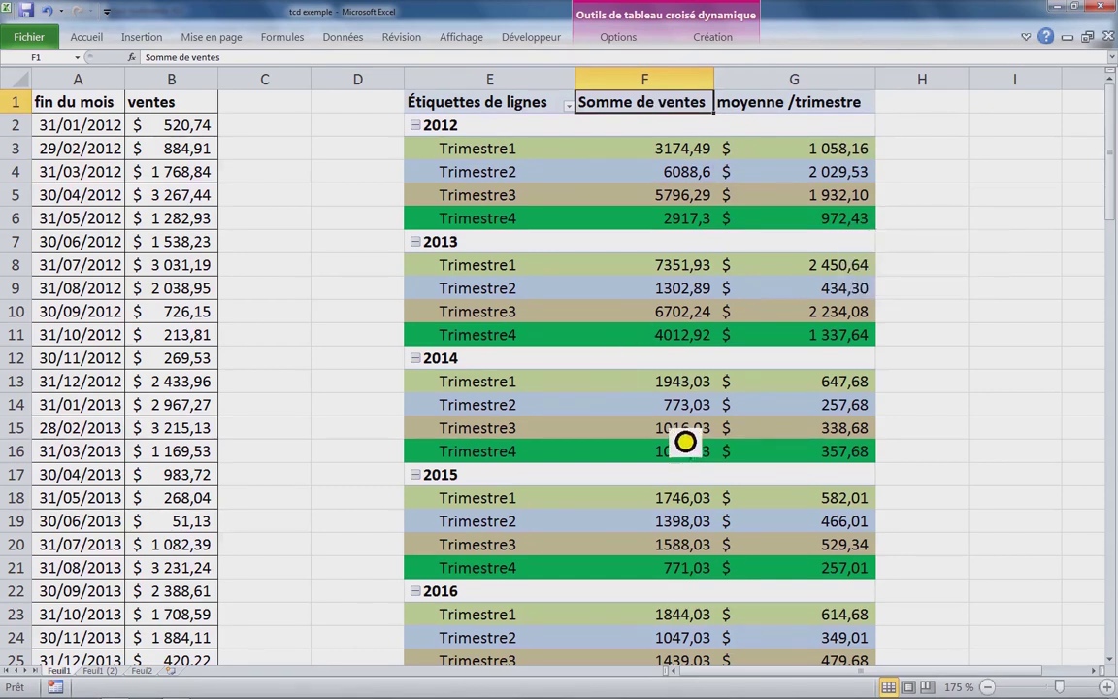
mouse_move(685, 442)
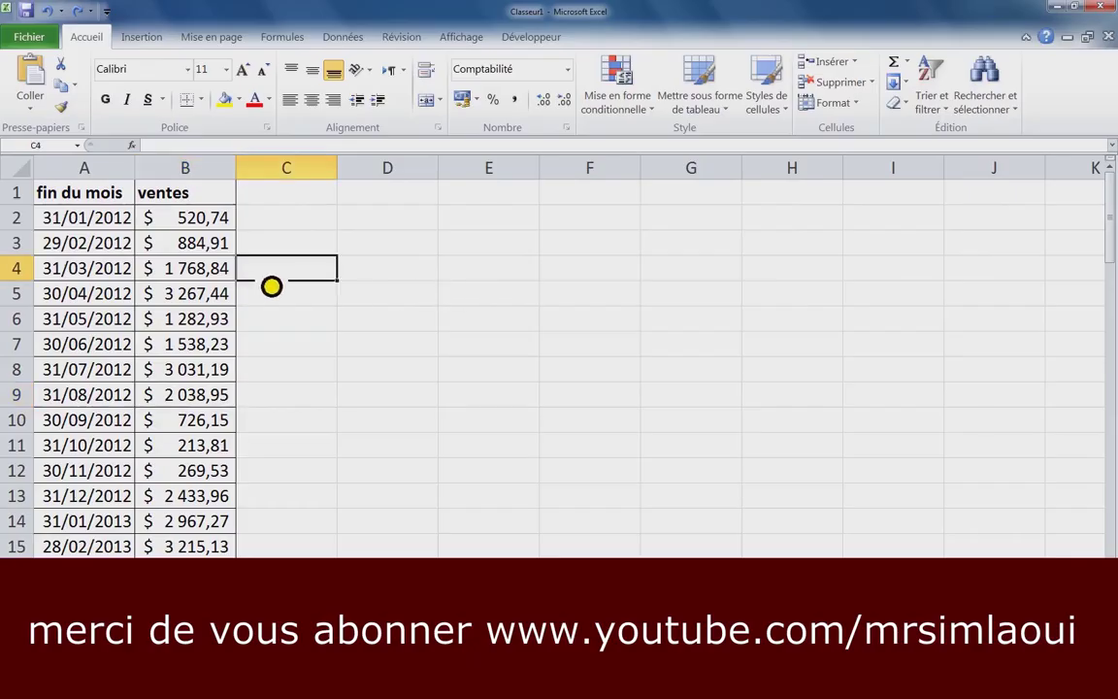
- Select a cell inside the sales data range A1:B91
left_click_drag(120, 225, 206, 472)
left_click(195, 446)
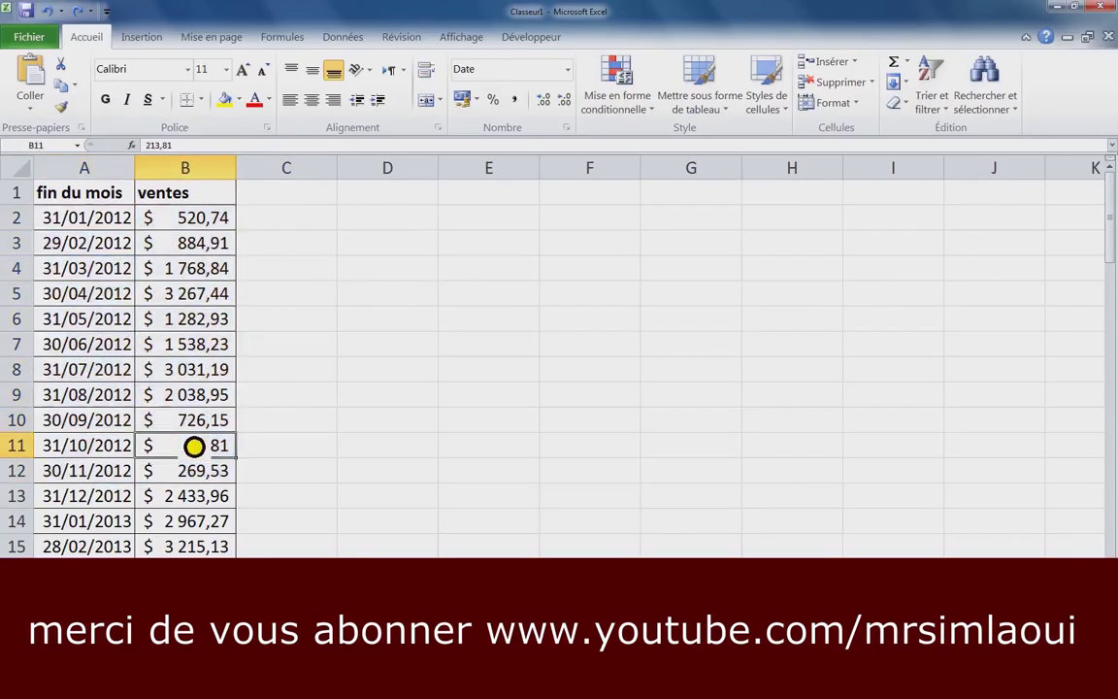
key("ctrl+Down")
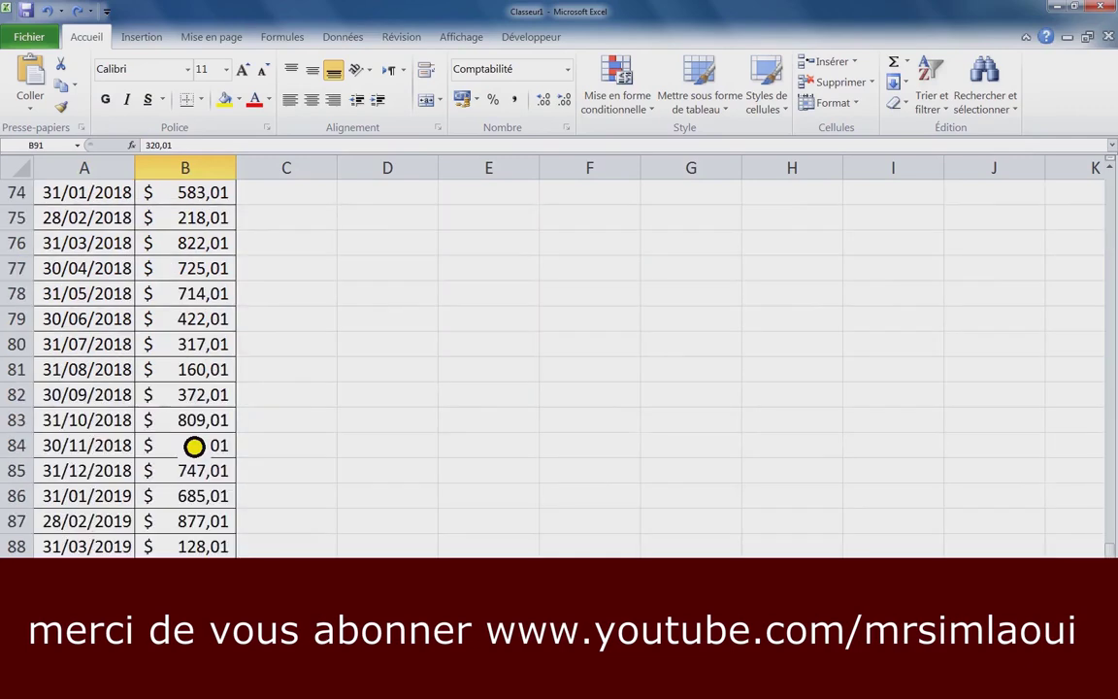
key("ctrl+Up")
left_click(111, 315)
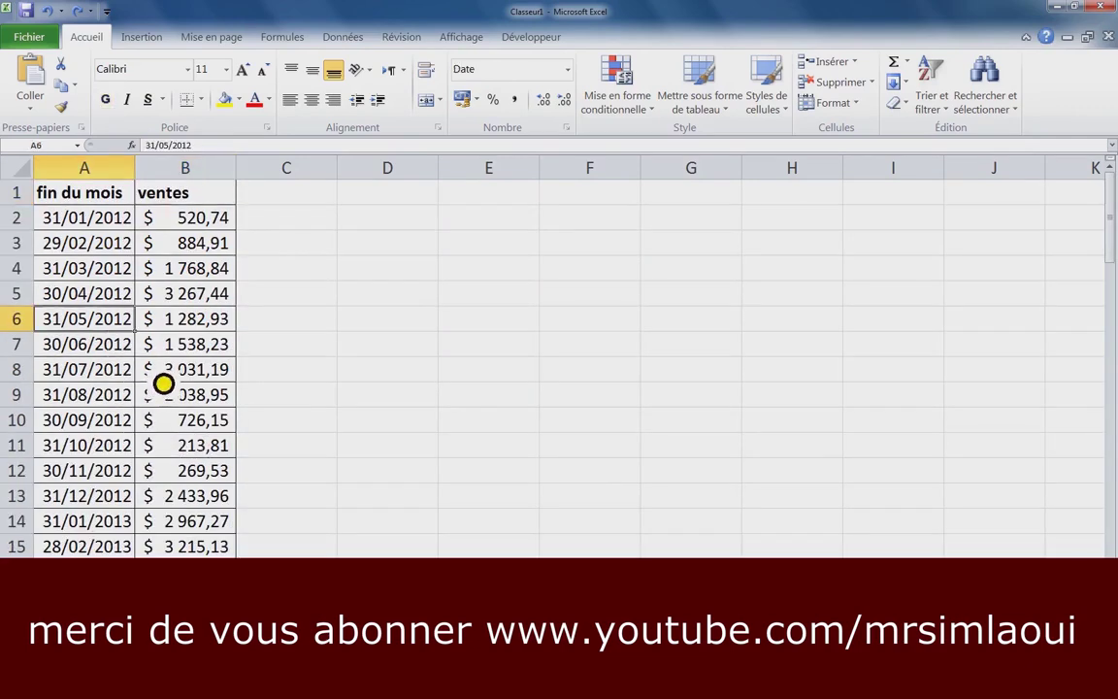
- Insert a pivot table from Feuil1!$A$1:$B$91 at cell D1 of the existing sheet
left_click(164, 41)
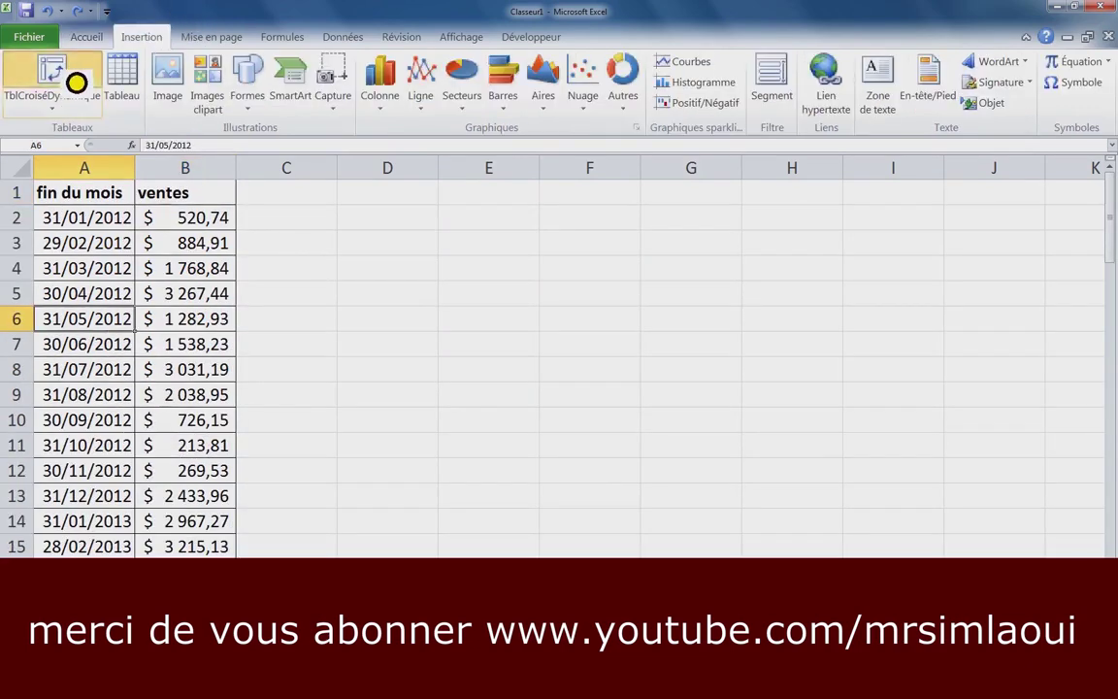
left_click(70, 75)
left_click_drag(397, 342, 622, 234)
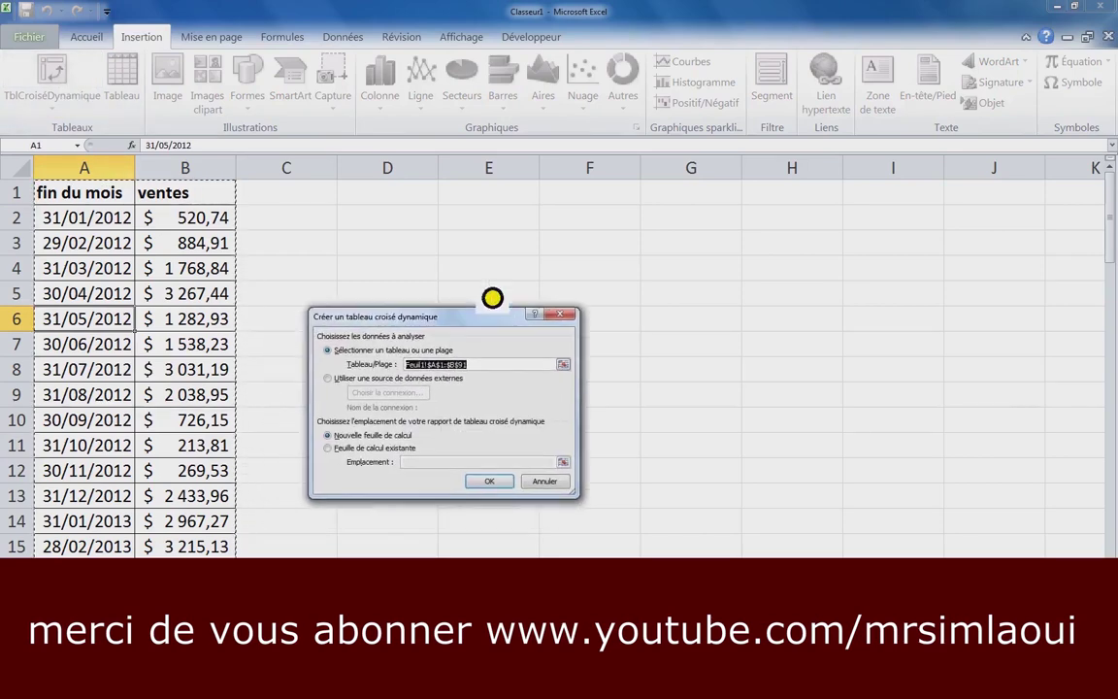
left_click(625, 283)
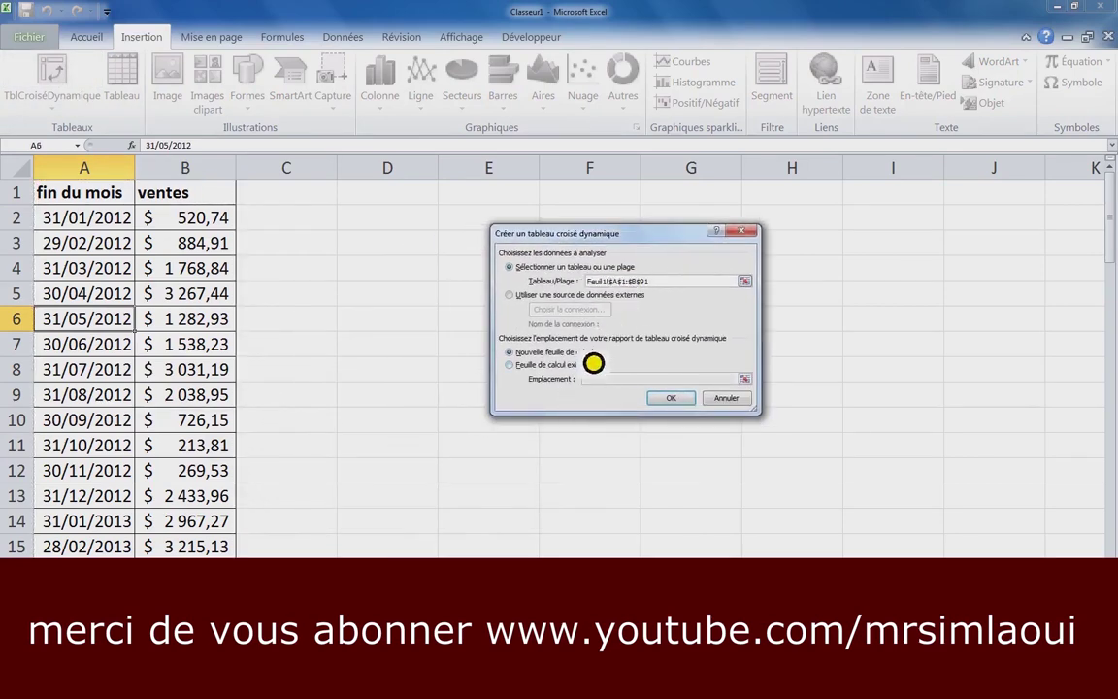
left_click(552, 373)
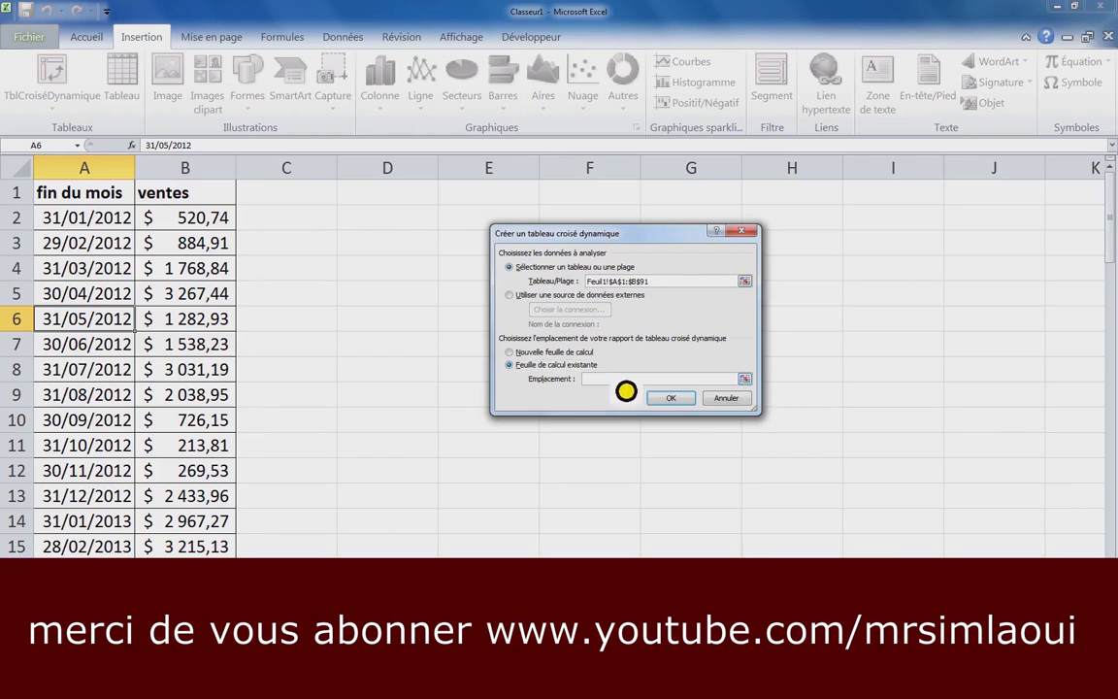
left_click_drag(670, 232, 637, 363)
left_click(432, 201)
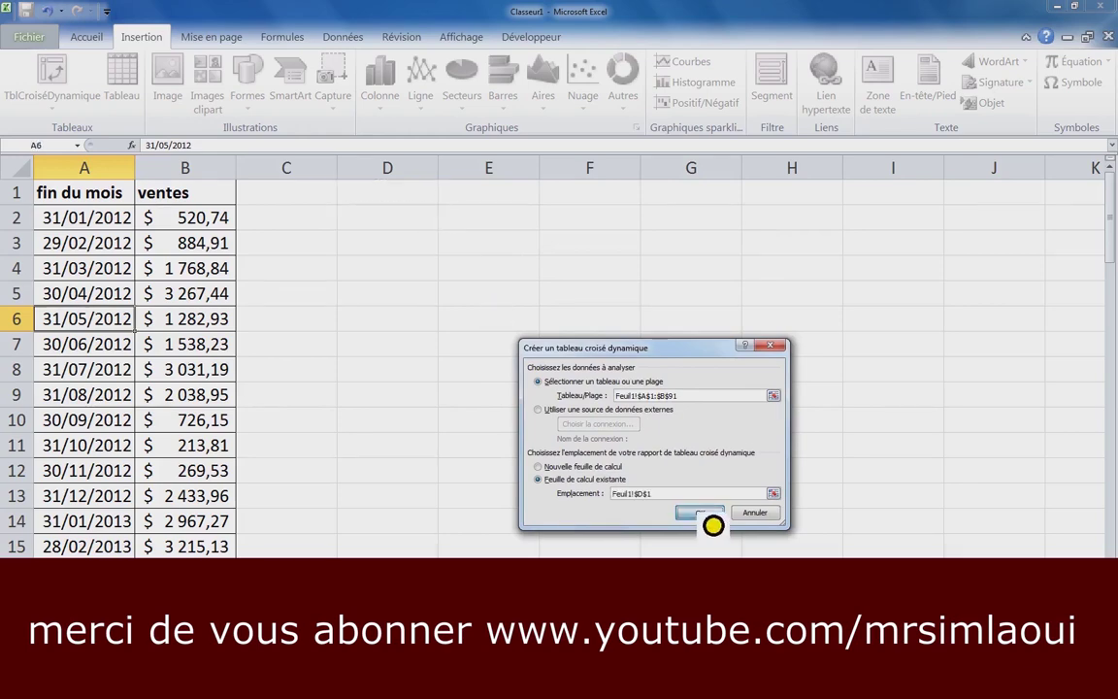
left_click(712, 515)
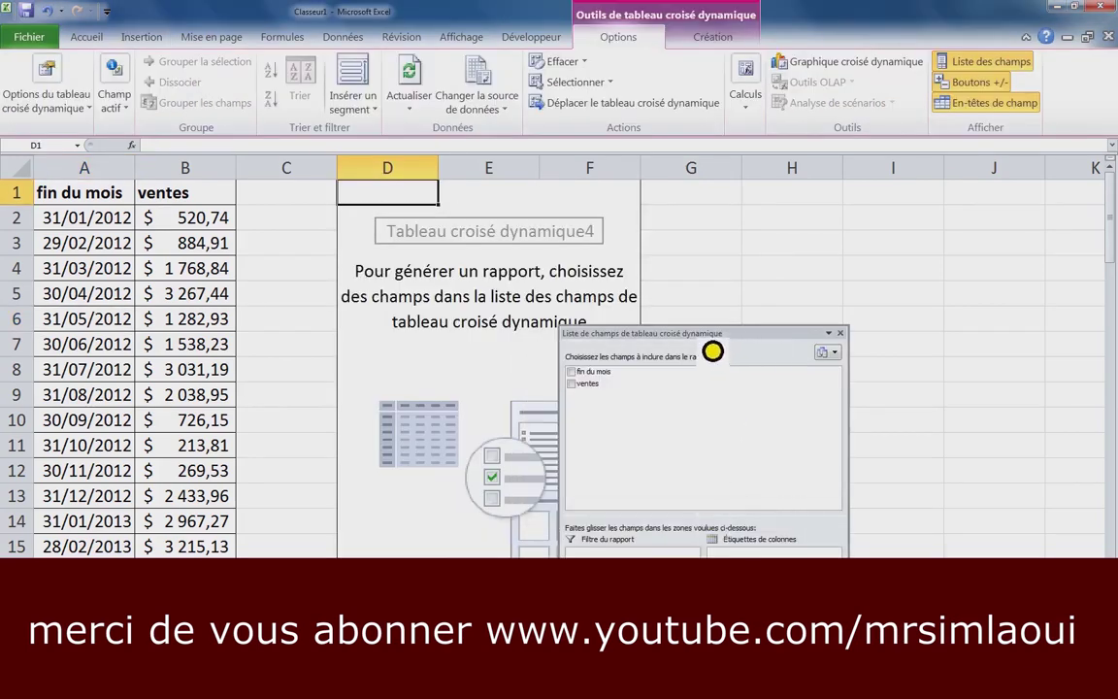
- Add fin du mois as row labels and ventes as the summed values field
left_click_drag(713, 352, 938, 184)
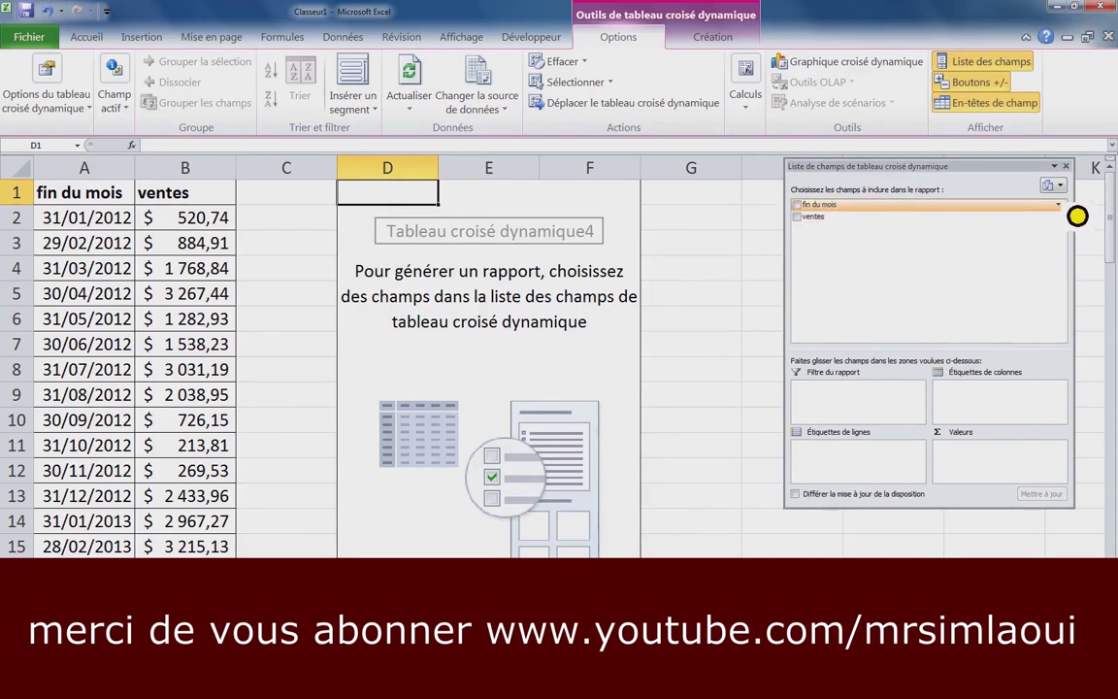
left_click(1058, 205)
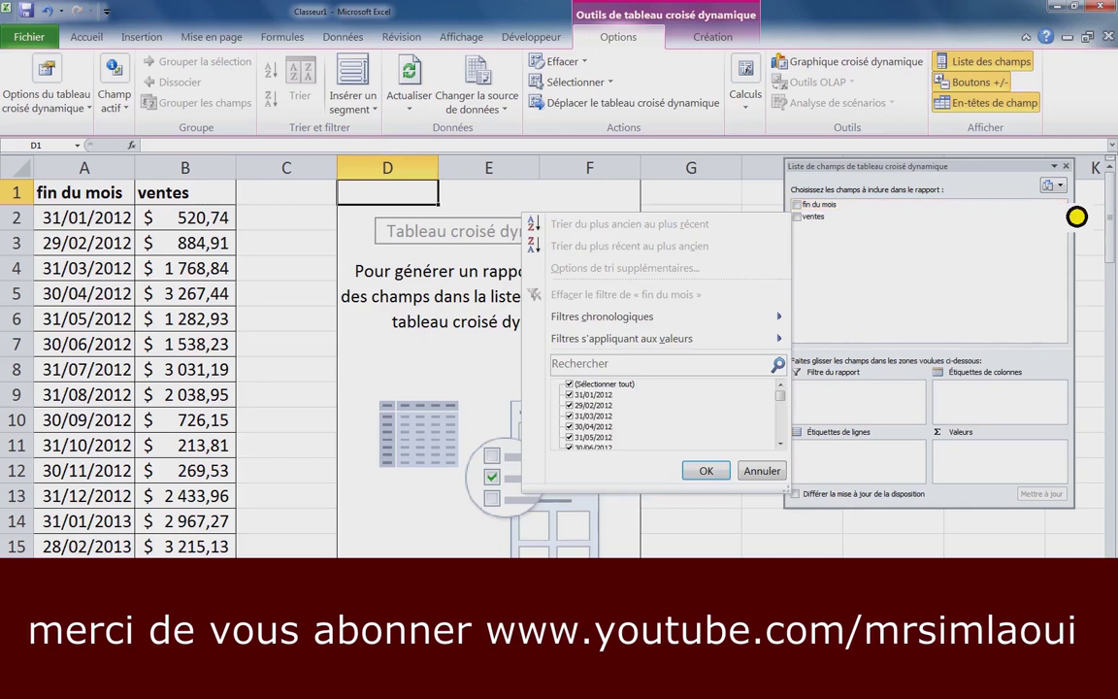
left_click(798, 204)
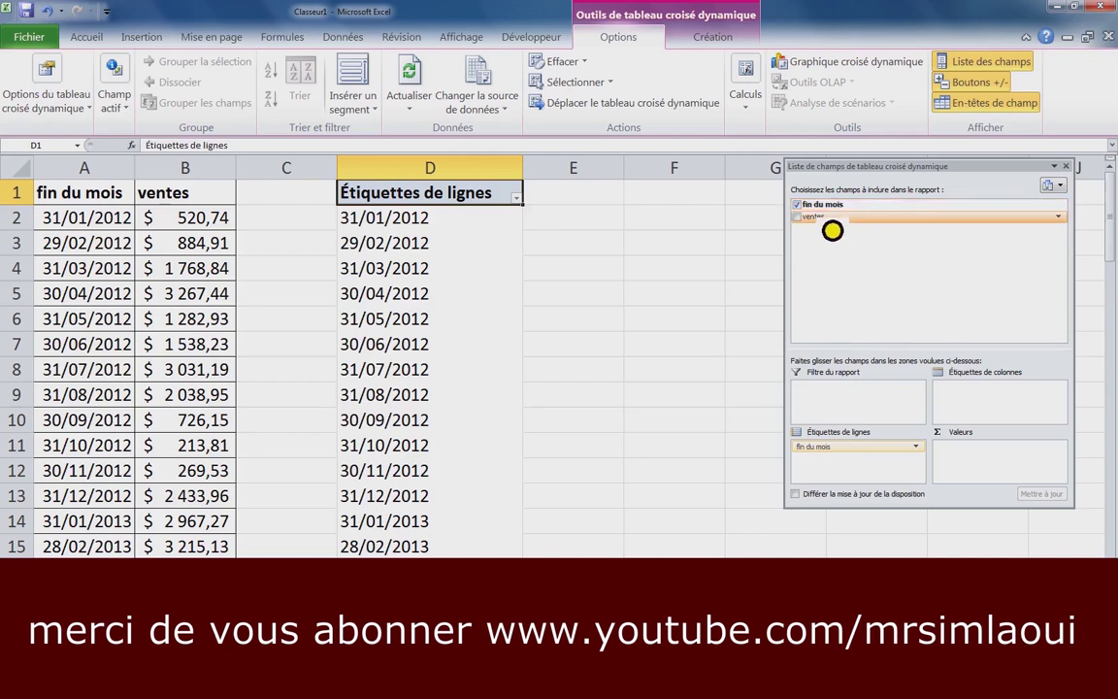
left_click(1058, 216)
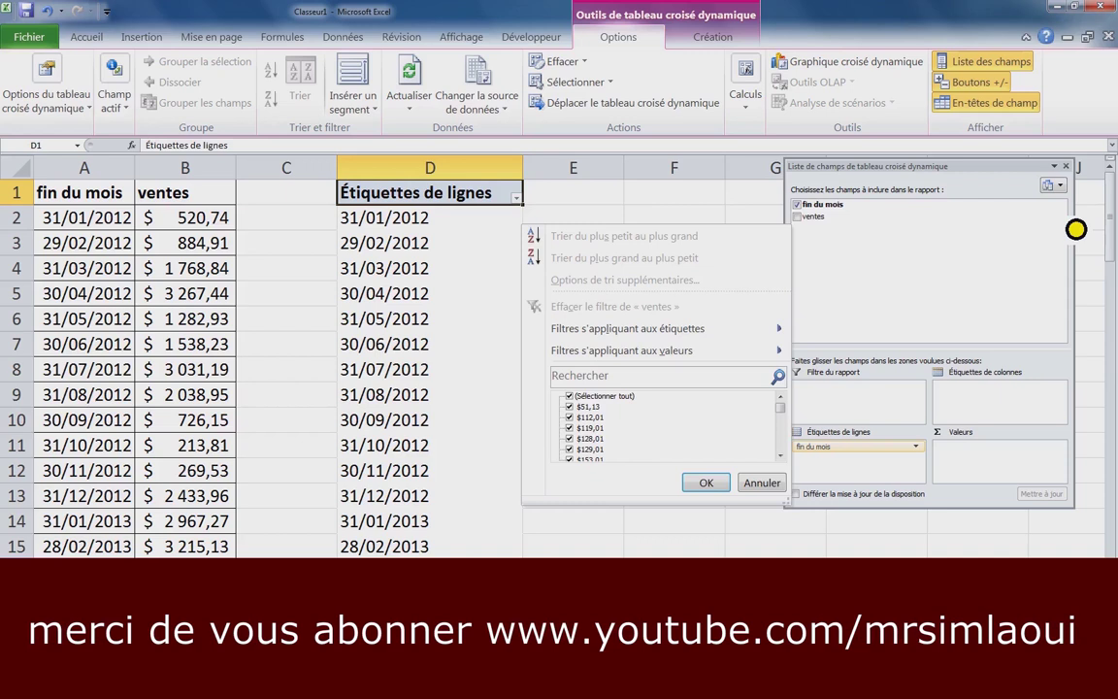
left_click(839, 230)
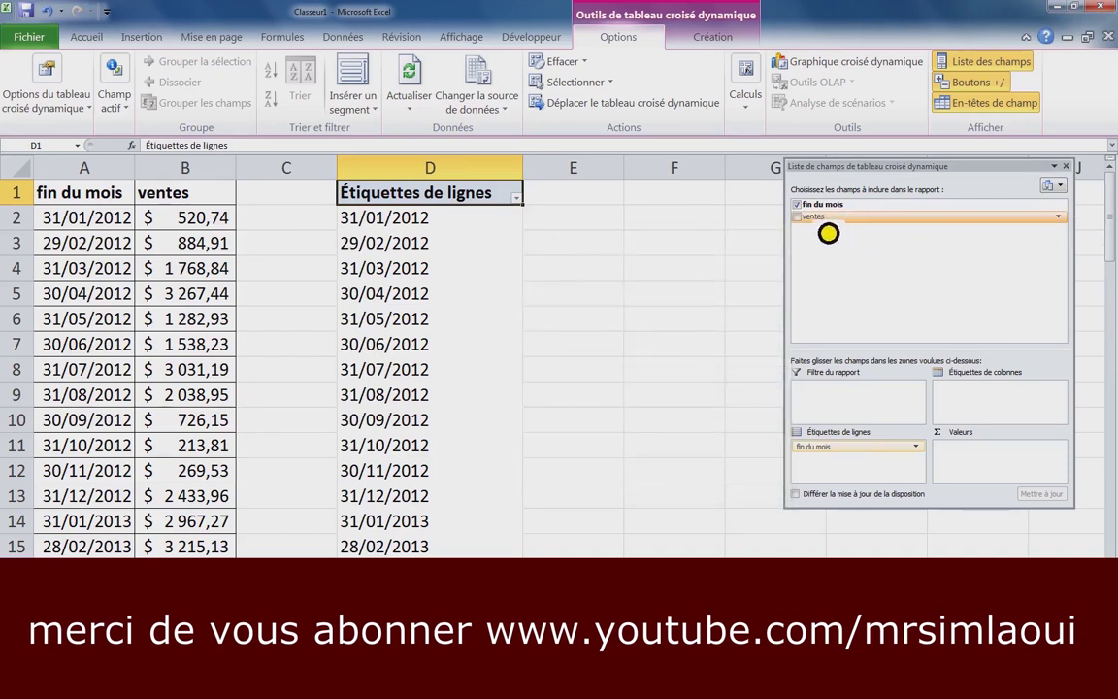
left_click_drag(828, 233, 992, 467)
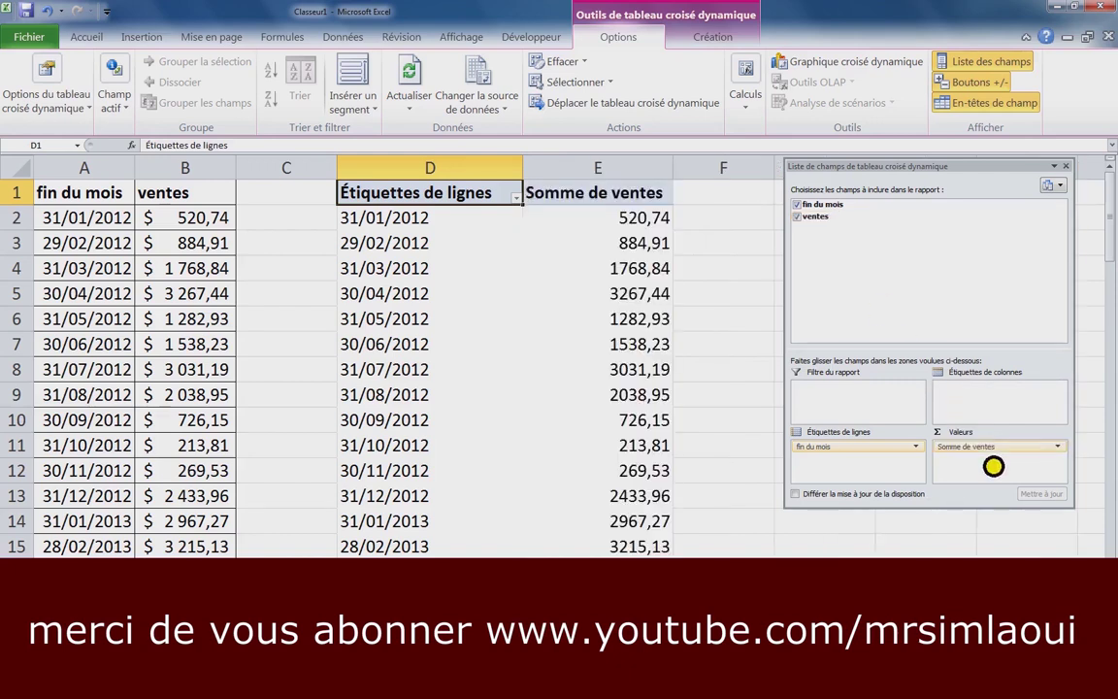
left_click(456, 347)
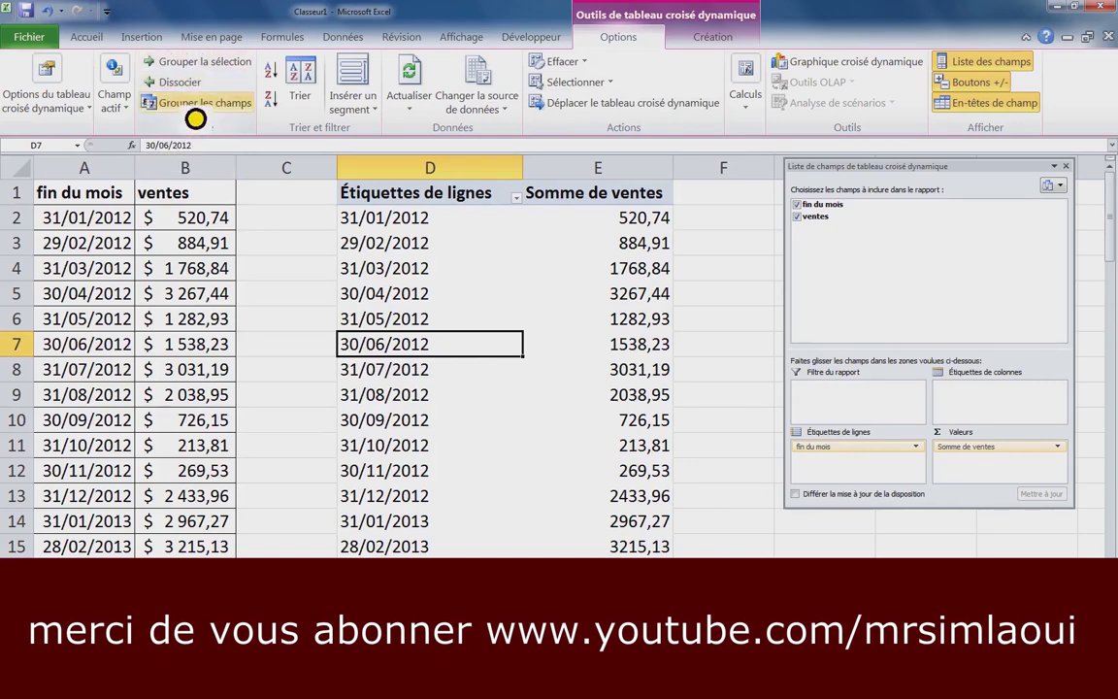
- Open the Grouper settings for the pivot dates and close them without applying
left_click(195, 116)
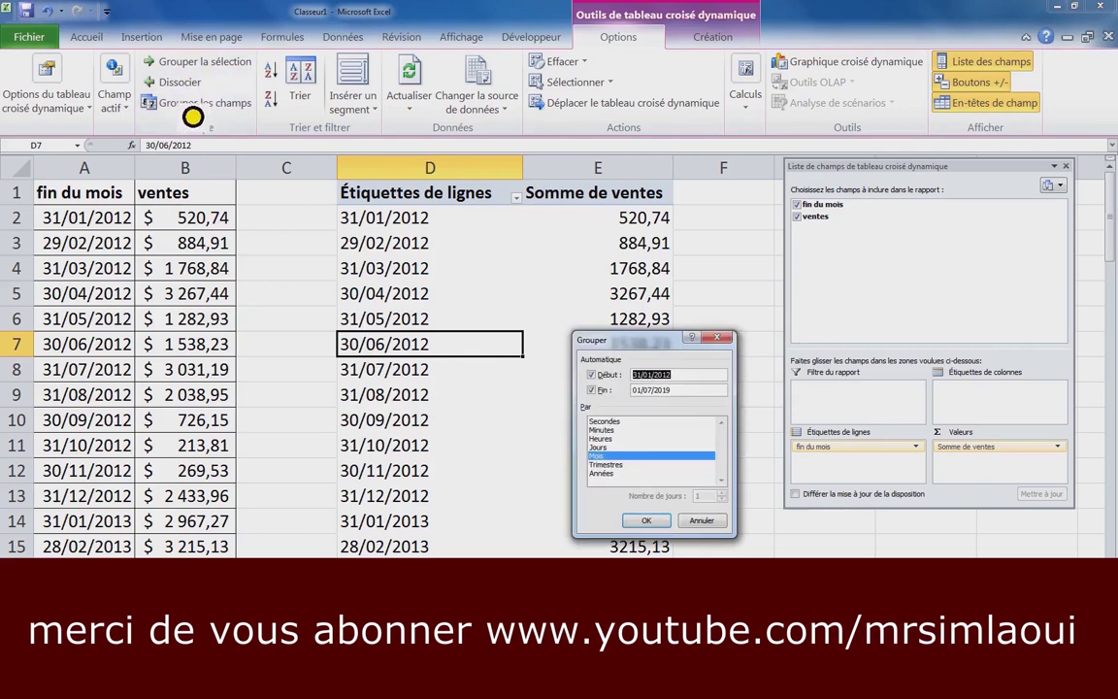
left_click(718, 338)
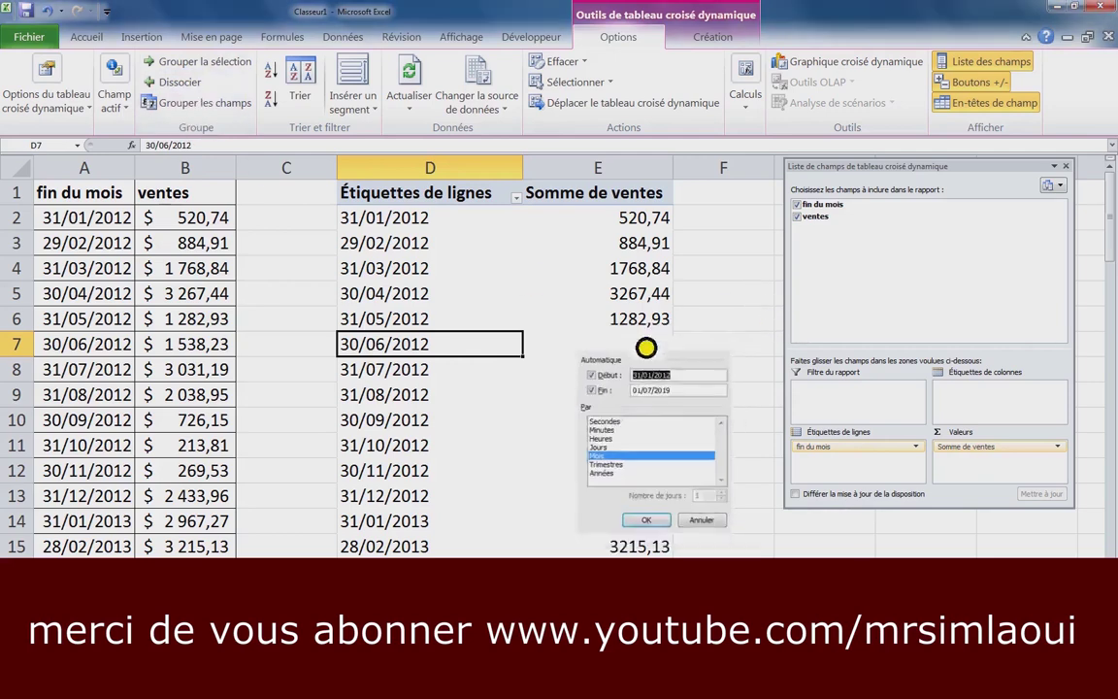
left_click(415, 379)
right_click(410, 380)
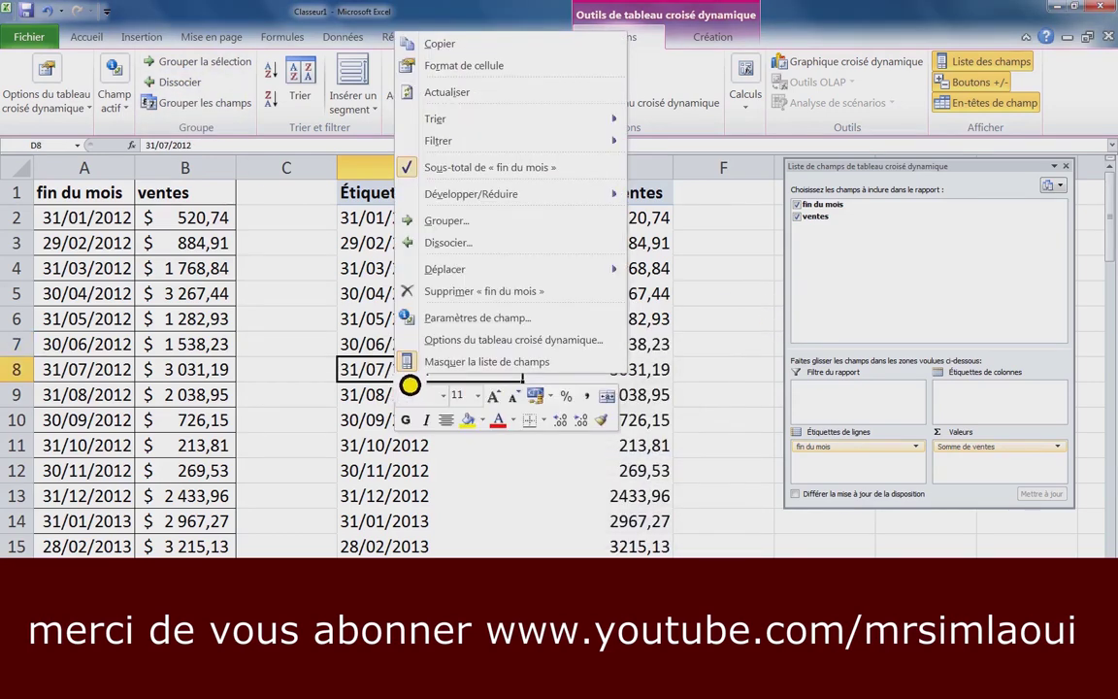
left_click(461, 222)
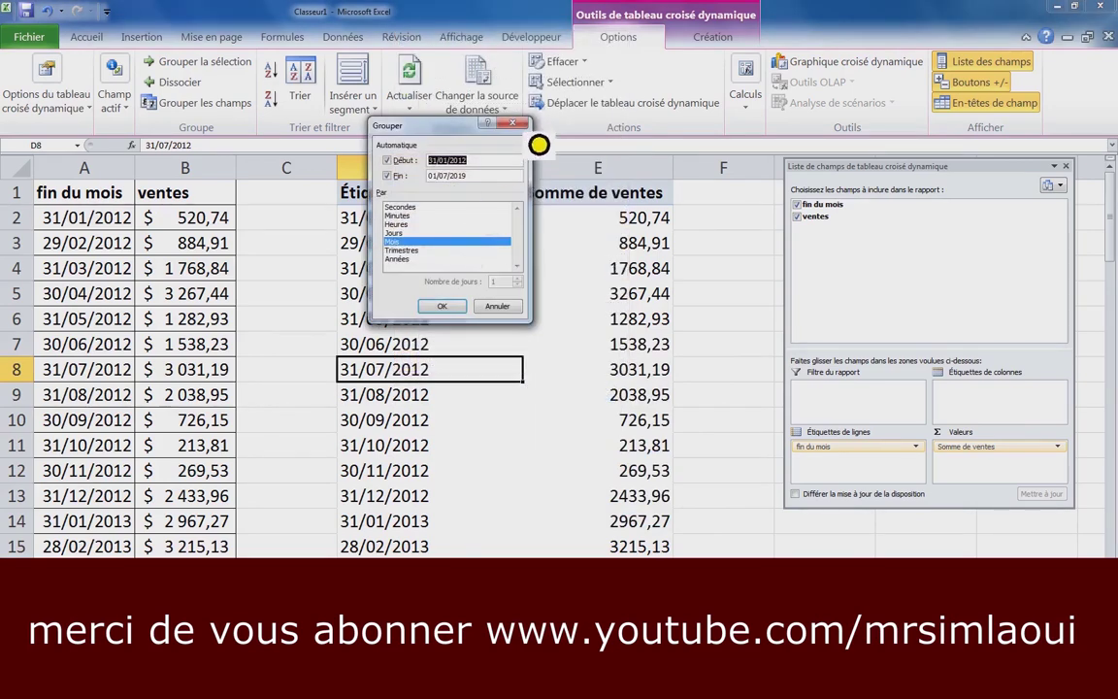
left_click(522, 125)
- Open Grouper for the fin du mois dates and choose Trimestres and Années
left_click(409, 241)
left_click(410, 233)
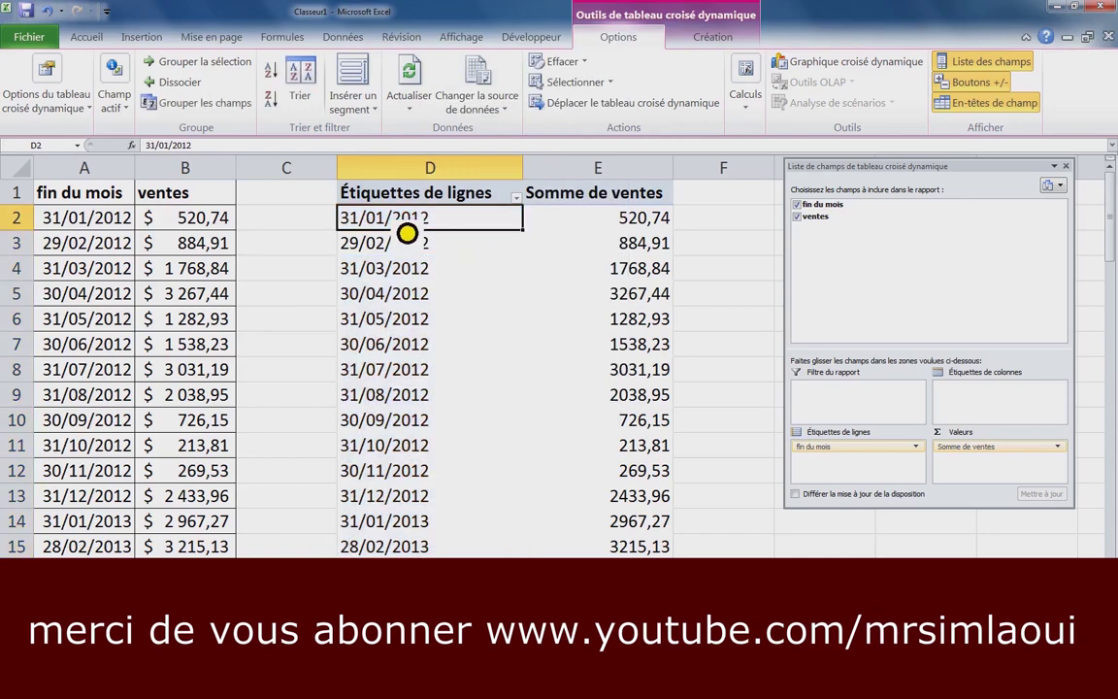
right_click(407, 233)
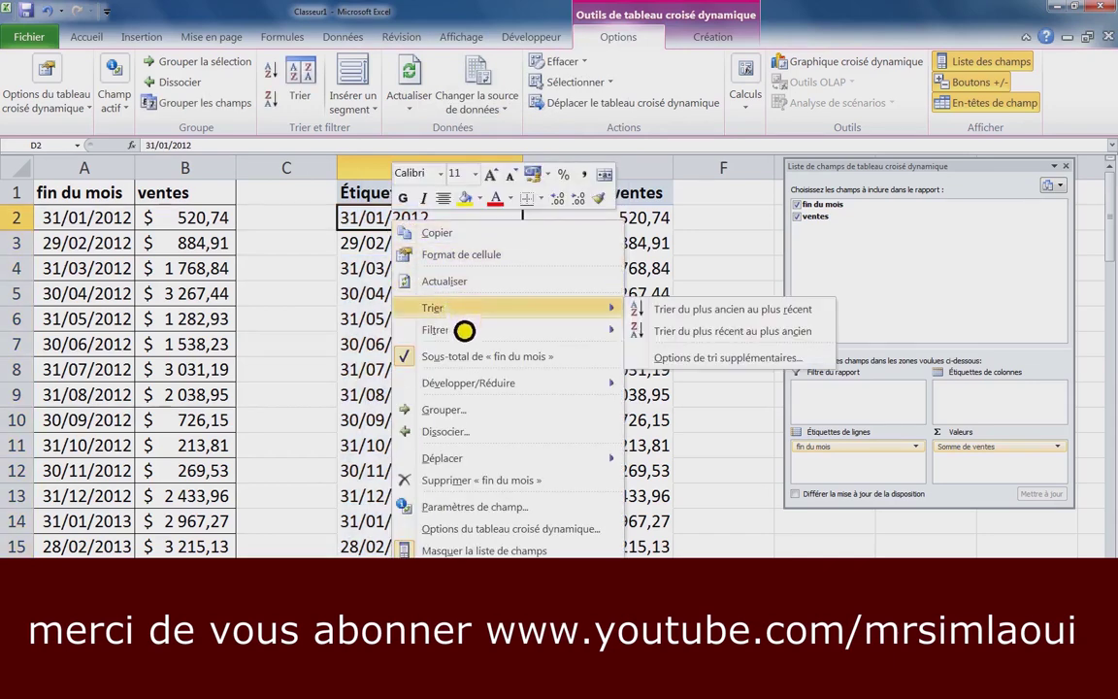
left_click(474, 411)
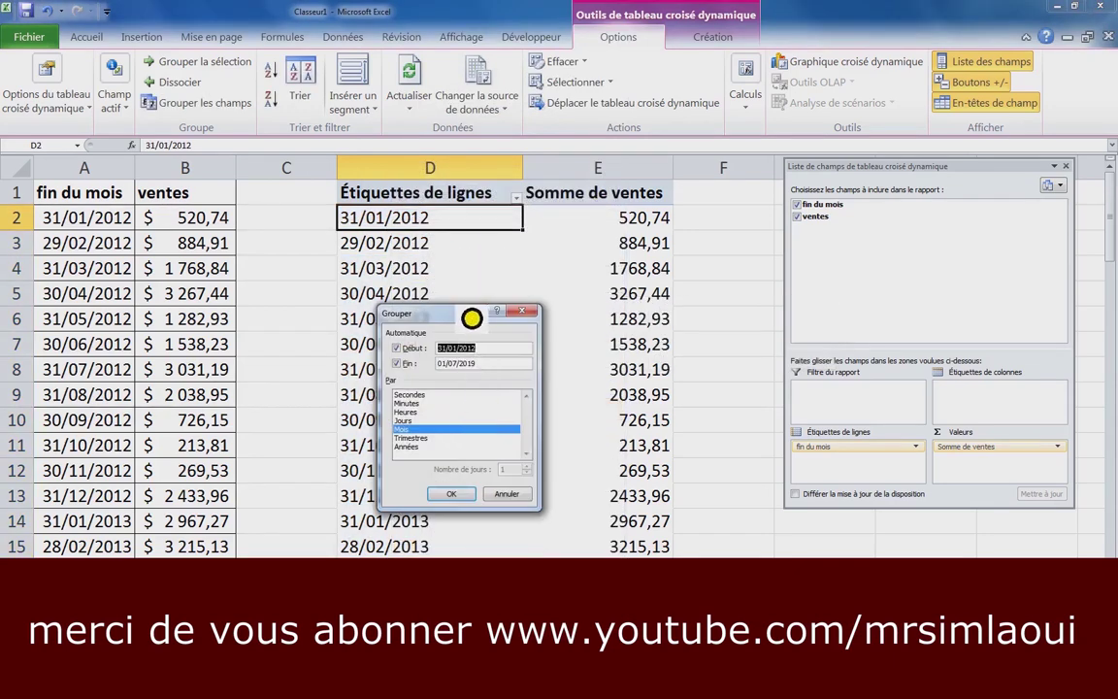
left_click_drag(532, 324, 554, 169)
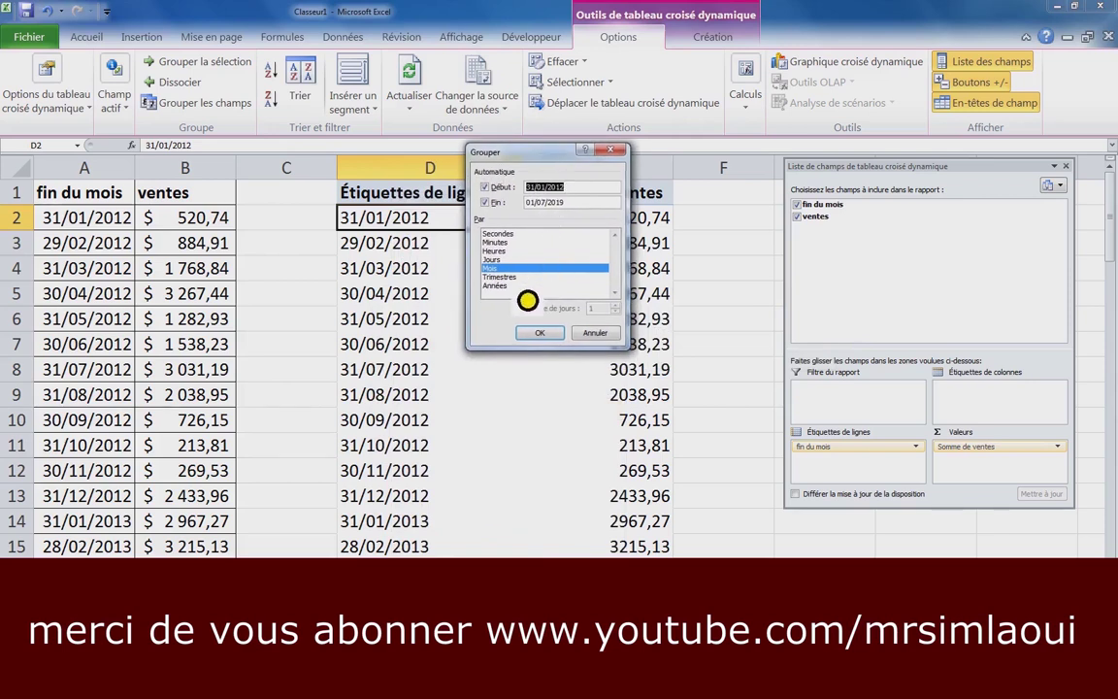
left_click(515, 287)
left_click(514, 279)
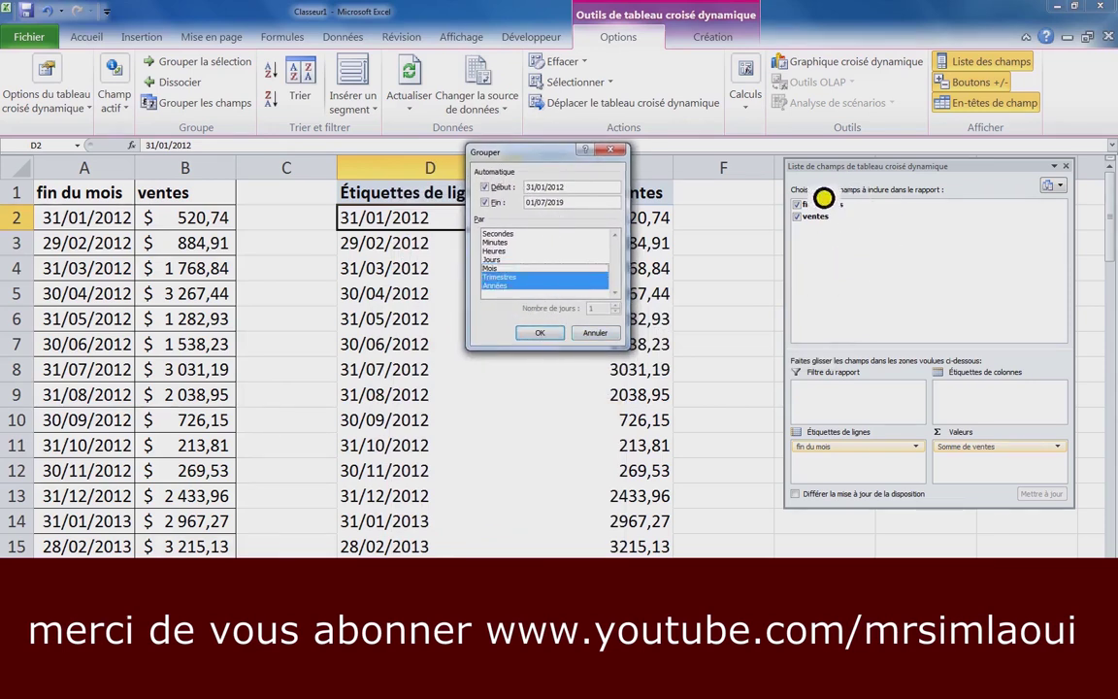
- Apply the quarter and year grouping to the month-end dates
left_click(546, 336)
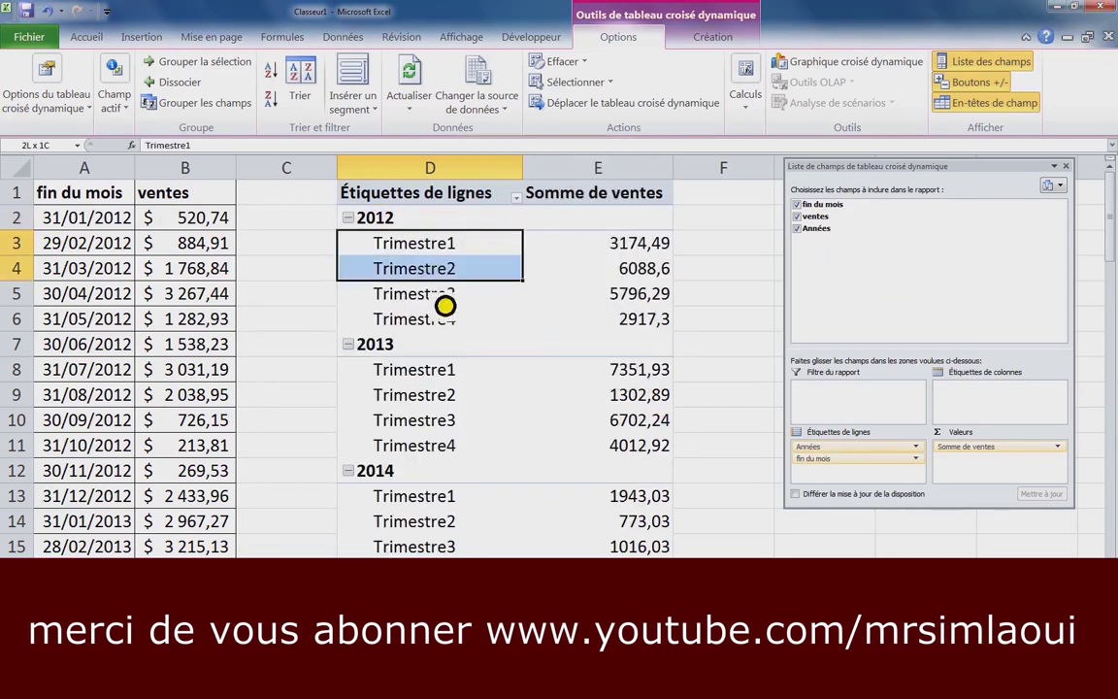
left_click_drag(418, 242, 437, 320)
left_click(441, 373)
left_click_drag(441, 388, 444, 460)
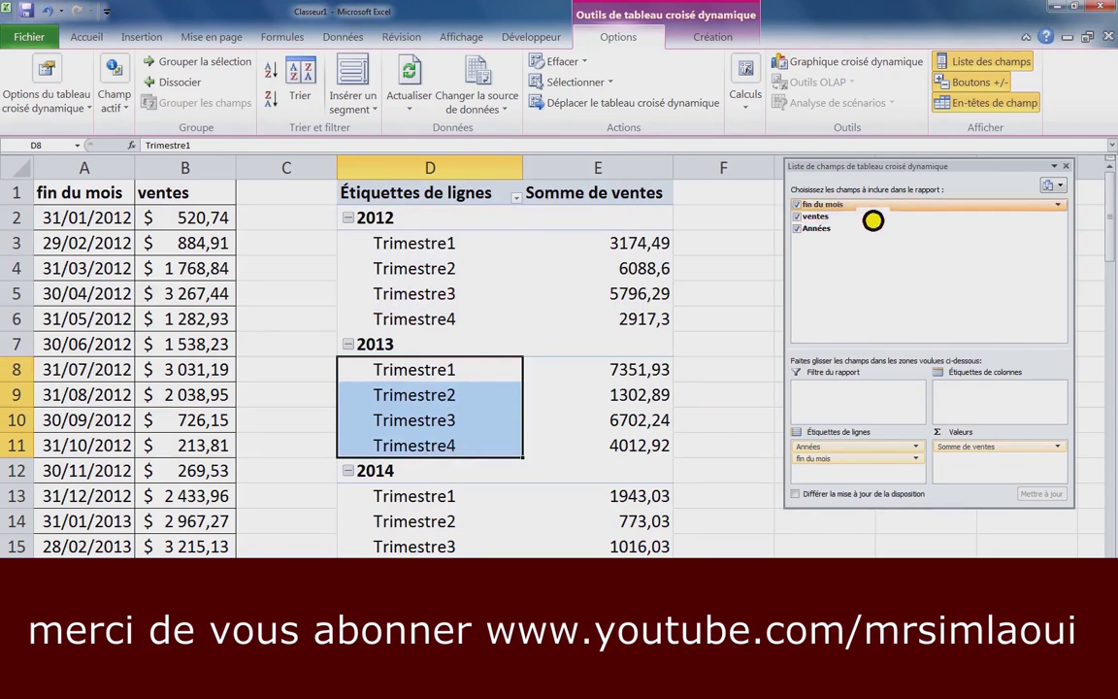
- Move fin du mois to the column labels so quarters become columns and years rows
left_click_drag(873, 221, 977, 403)
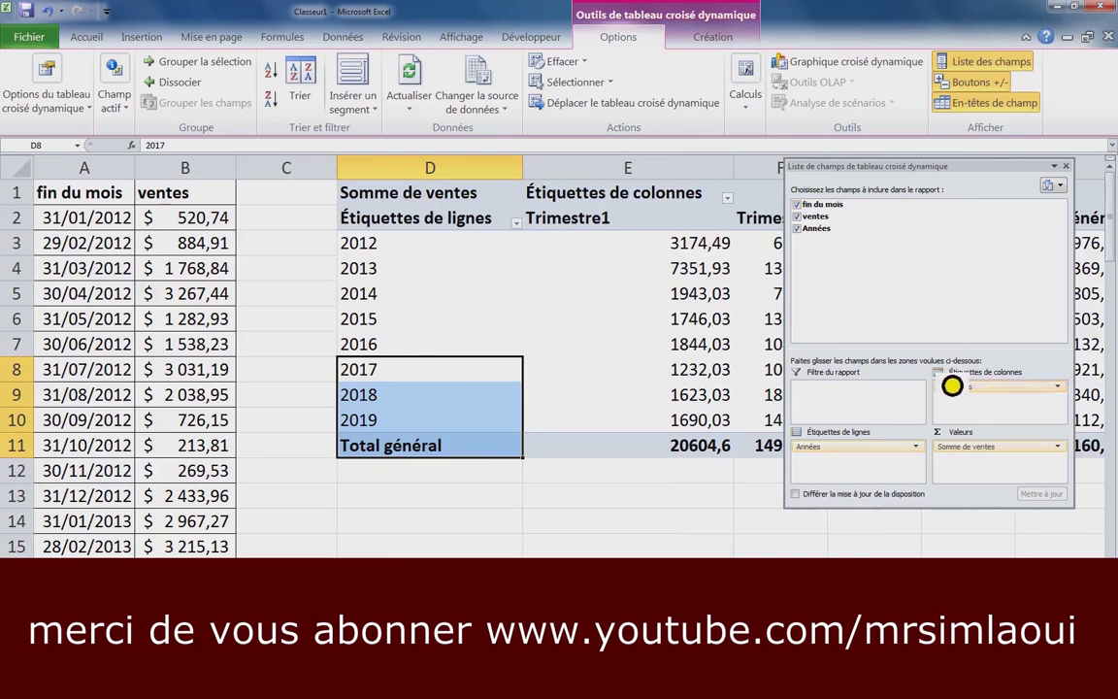
left_click(638, 494)
left_click(677, 331)
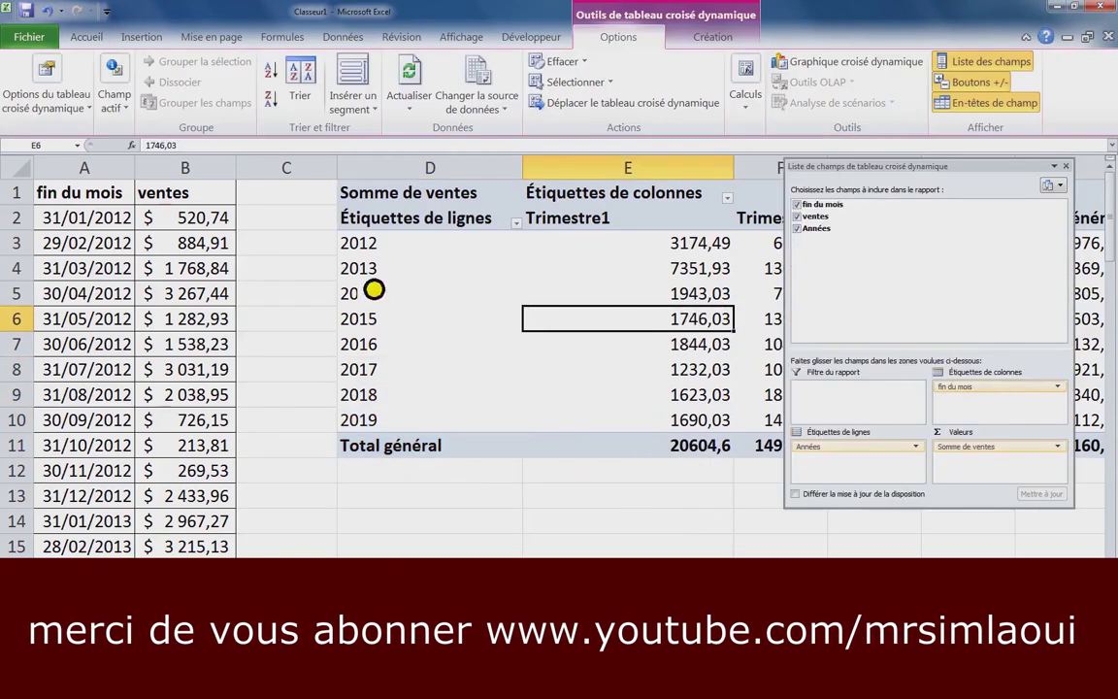
left_click_drag(374, 274, 549, 270)
left_click(647, 226)
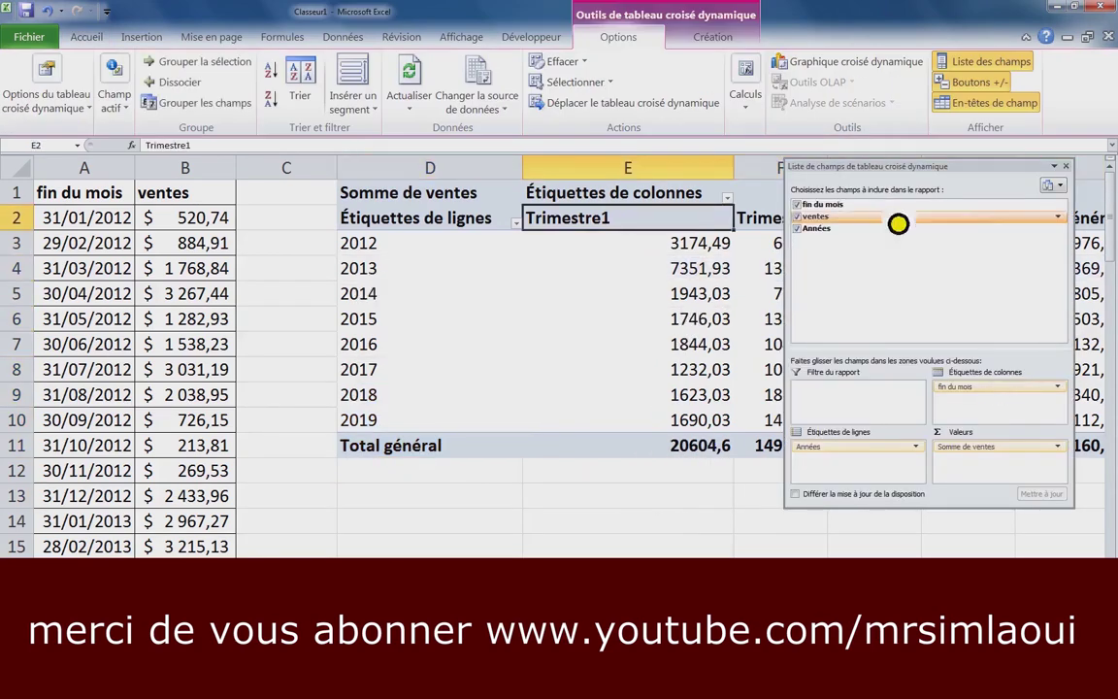
left_click(1003, 73)
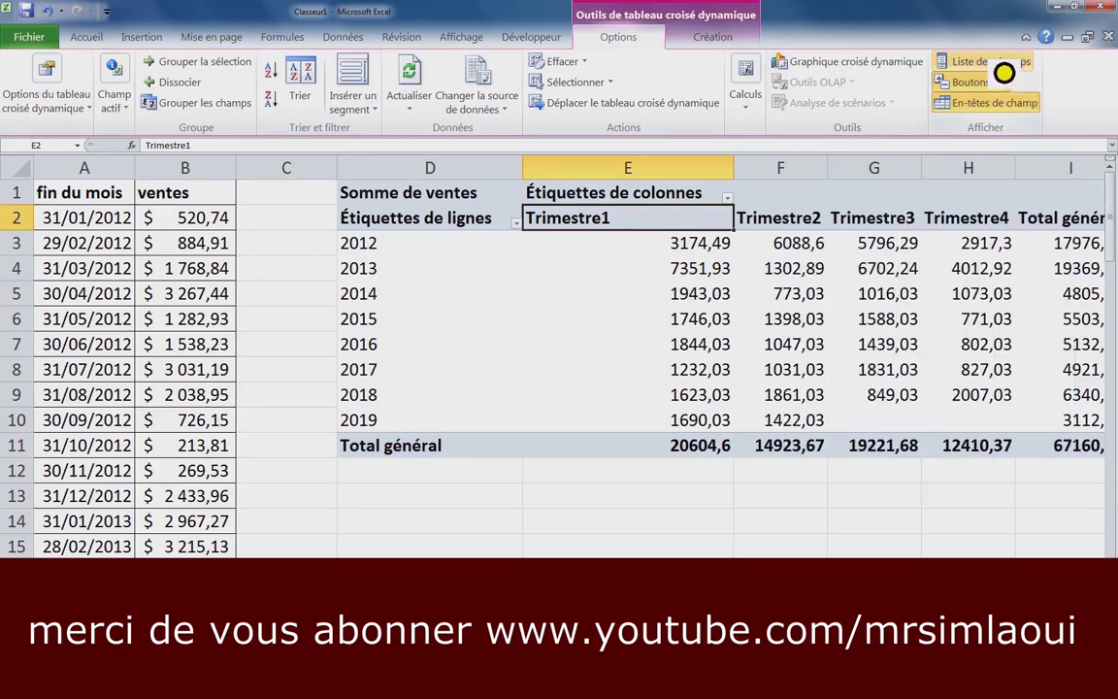
left_click(1003, 73)
left_click(1004, 73)
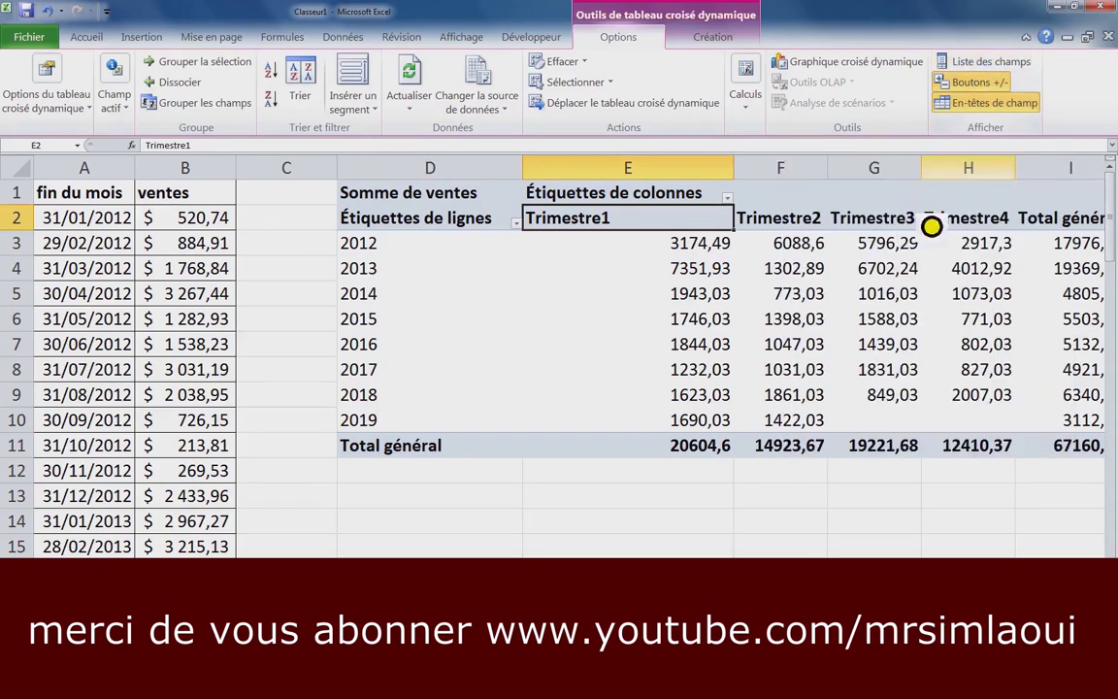
mouse_move(691, 255)
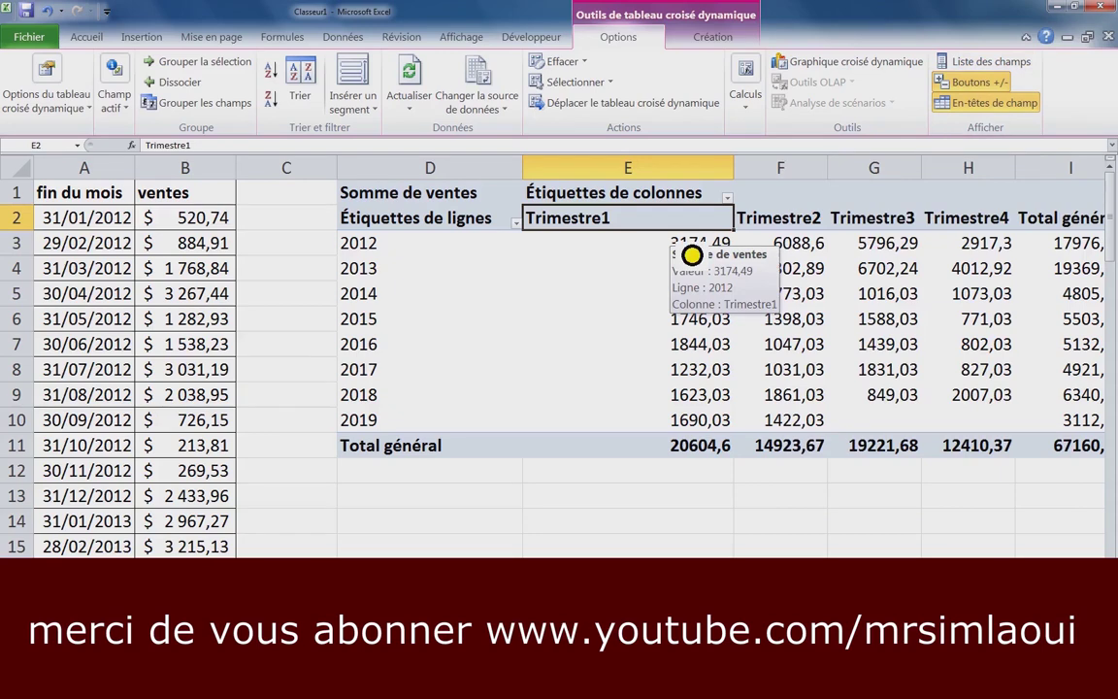
key("Right")
key("Right")
key("Right")
key("Right")
key("Right")
key("Right")
key("Left")
key("Left")
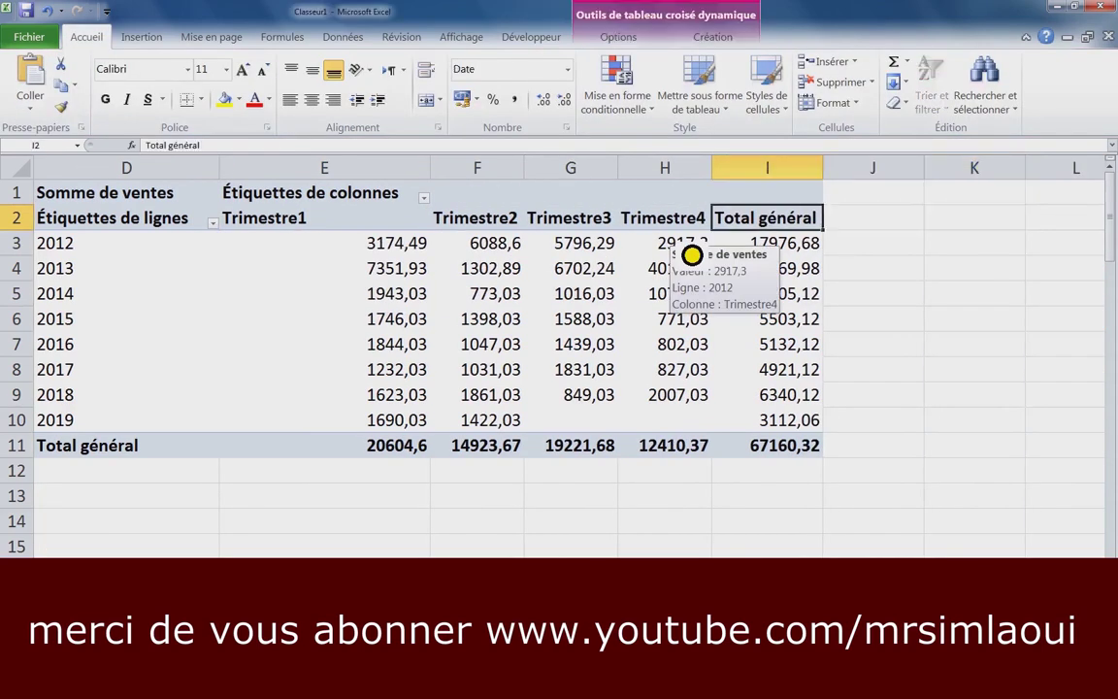
key("Left")
key("Left")
key("Left")
key("Left")
key("Left")
key("Left")
key("Left")
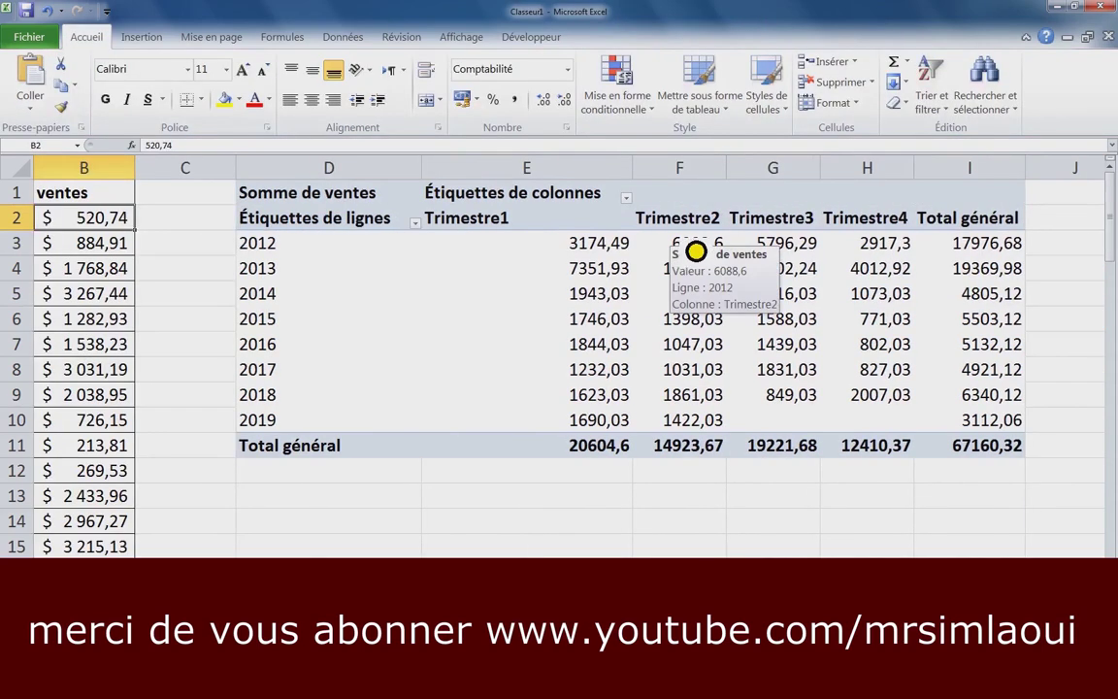
left_click(520, 221)
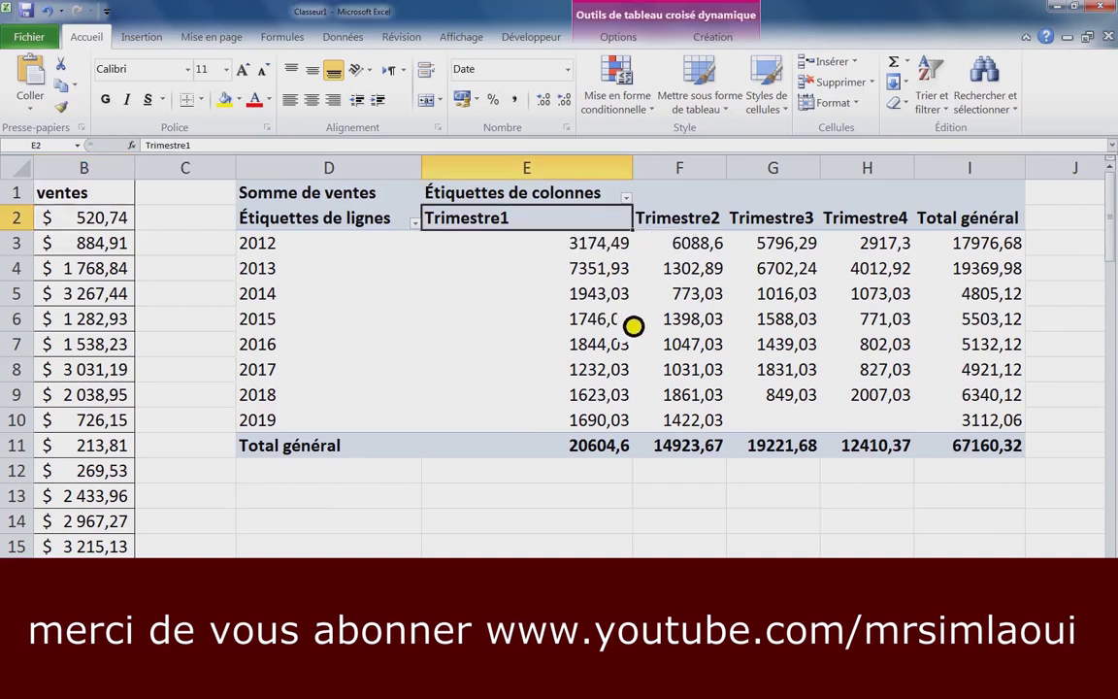
left_click(596, 251)
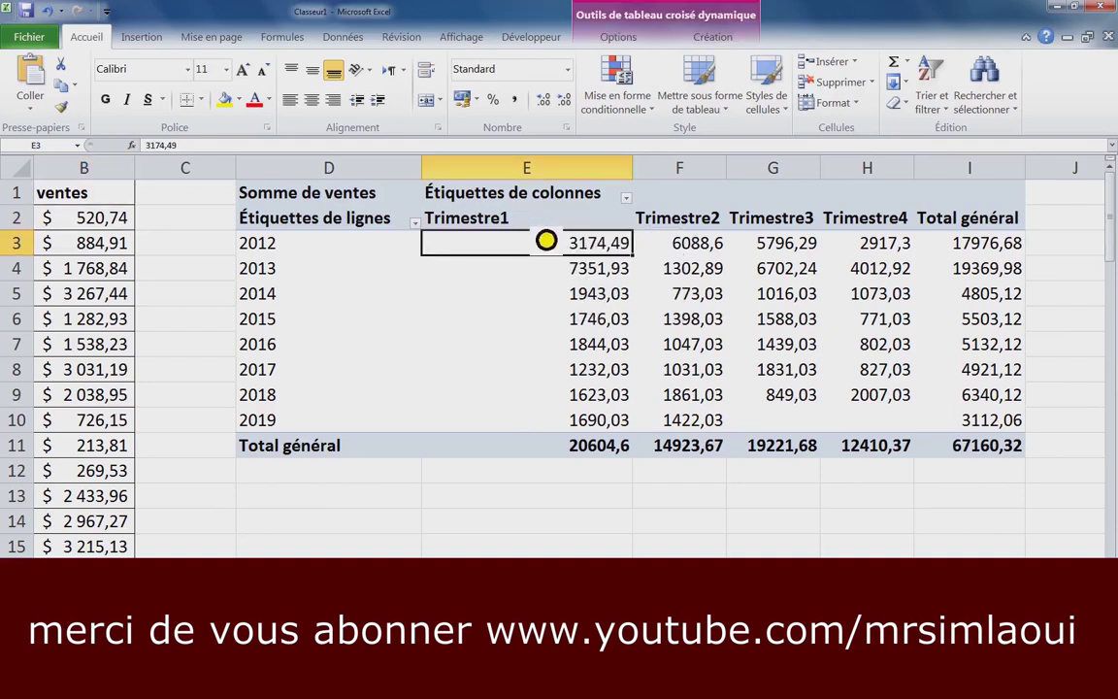
left_click(678, 224)
left_click(777, 223)
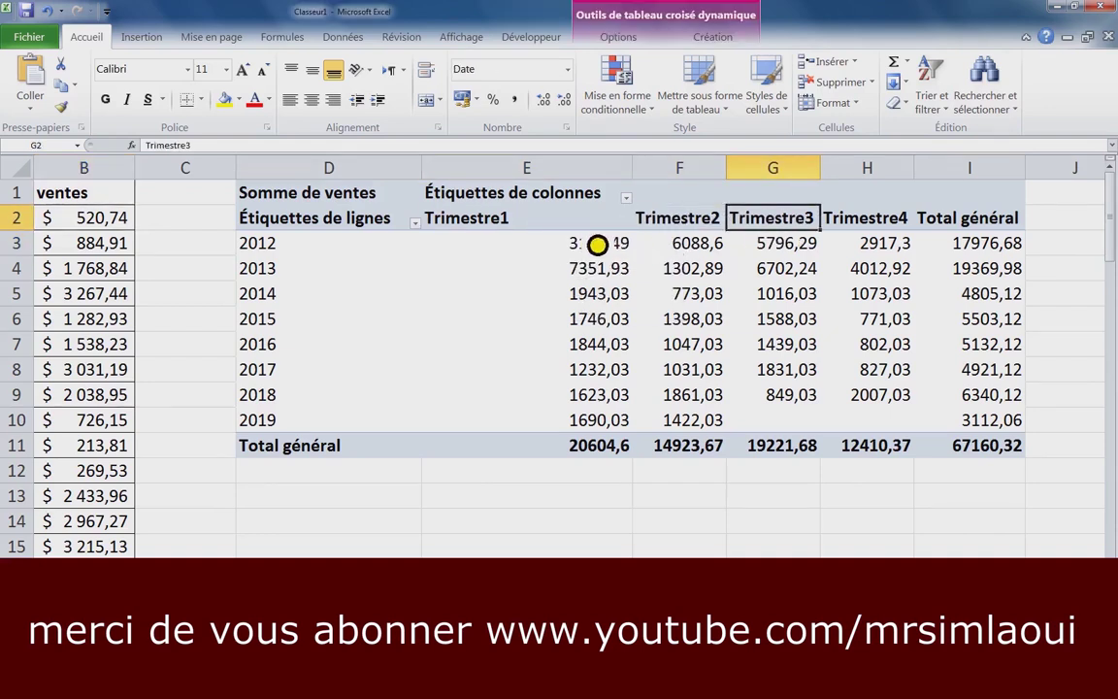
left_click(543, 215)
left_click(563, 265)
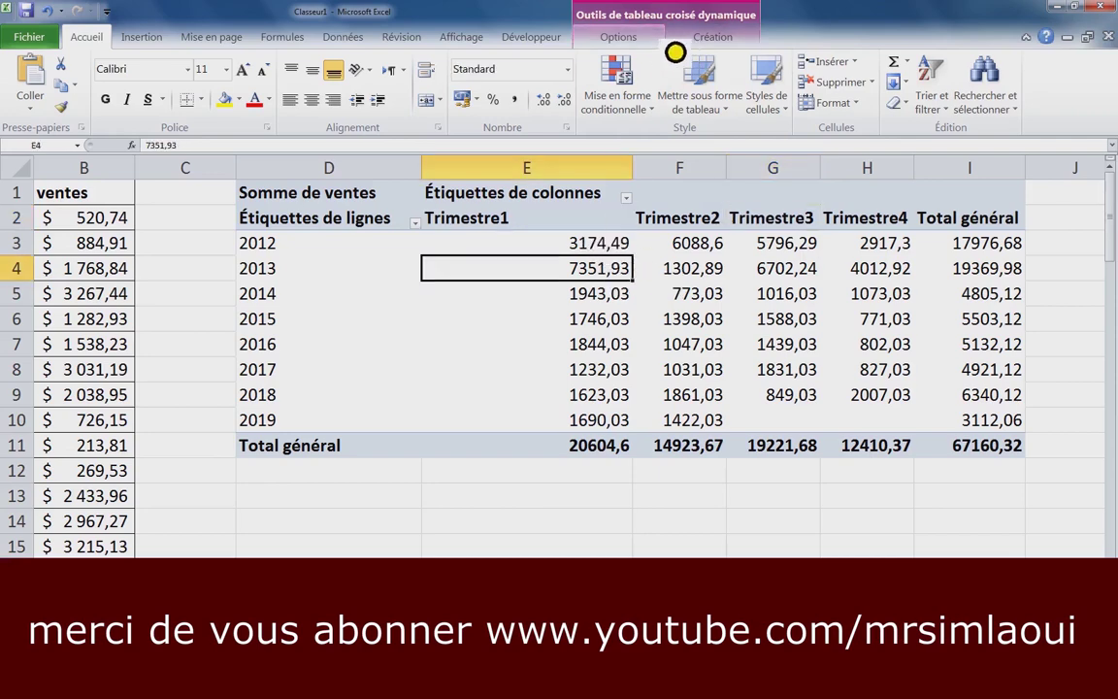
- Switch the pivot's report layout to tabular form with Années and fin du mois headers
left_click(730, 44)
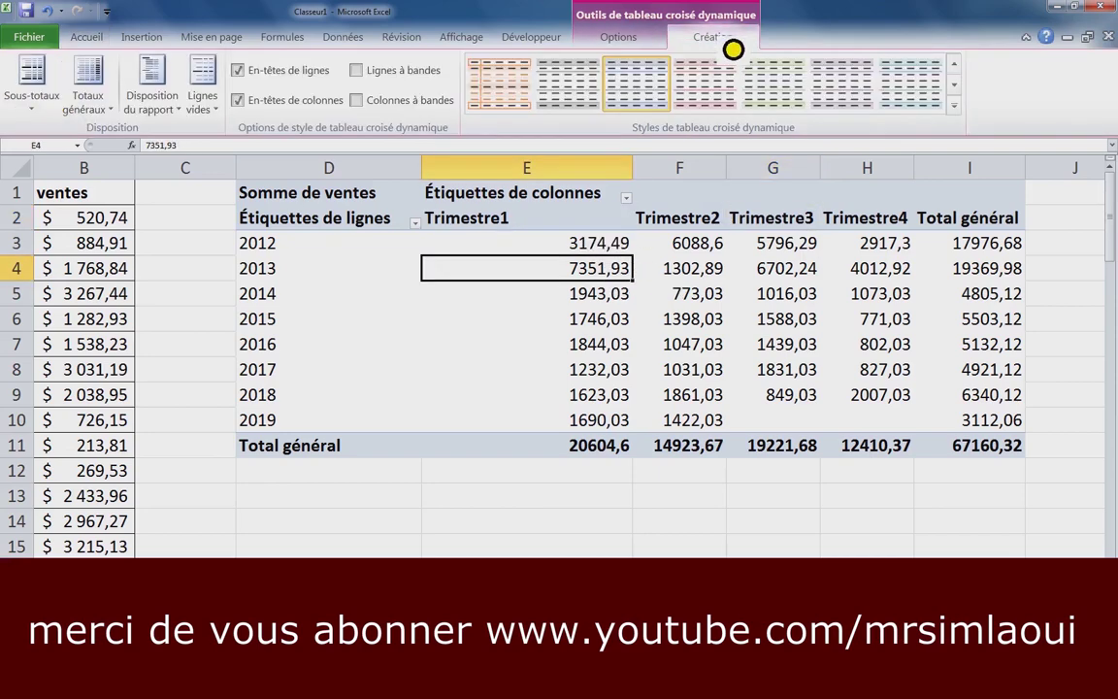
left_click(191, 122)
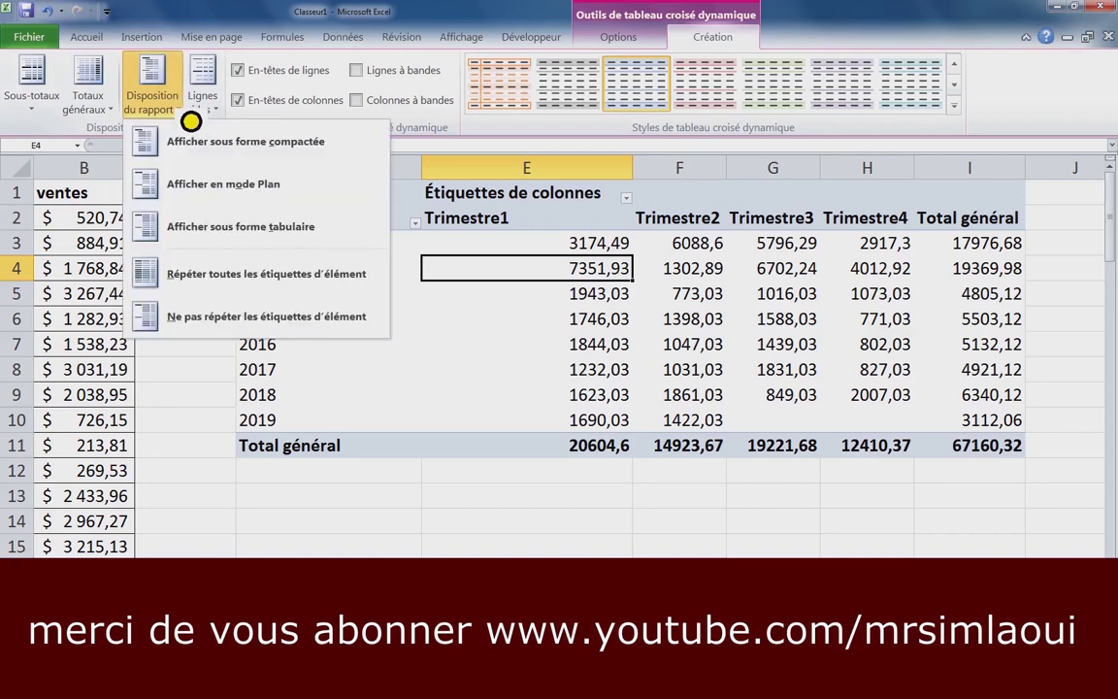
left_click(200, 235)
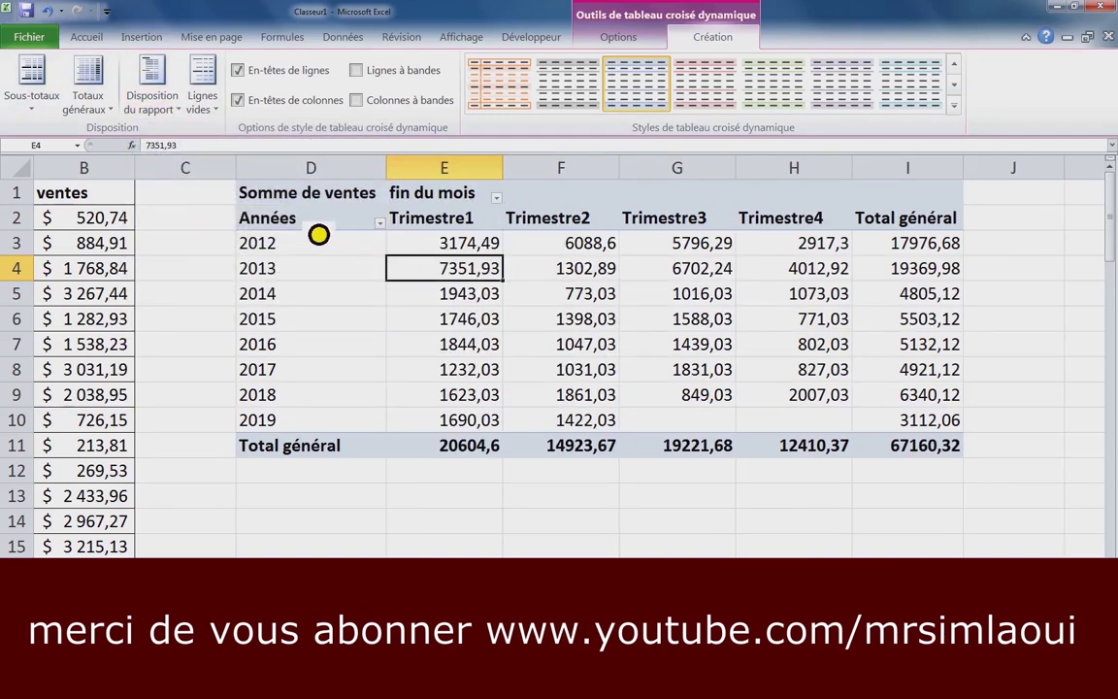
mouse_move(311, 219)
left_mouse_down()
mouse_move(875, 416)
mouse_move(901, 439)
left_mouse_up()
left_click(689, 325)
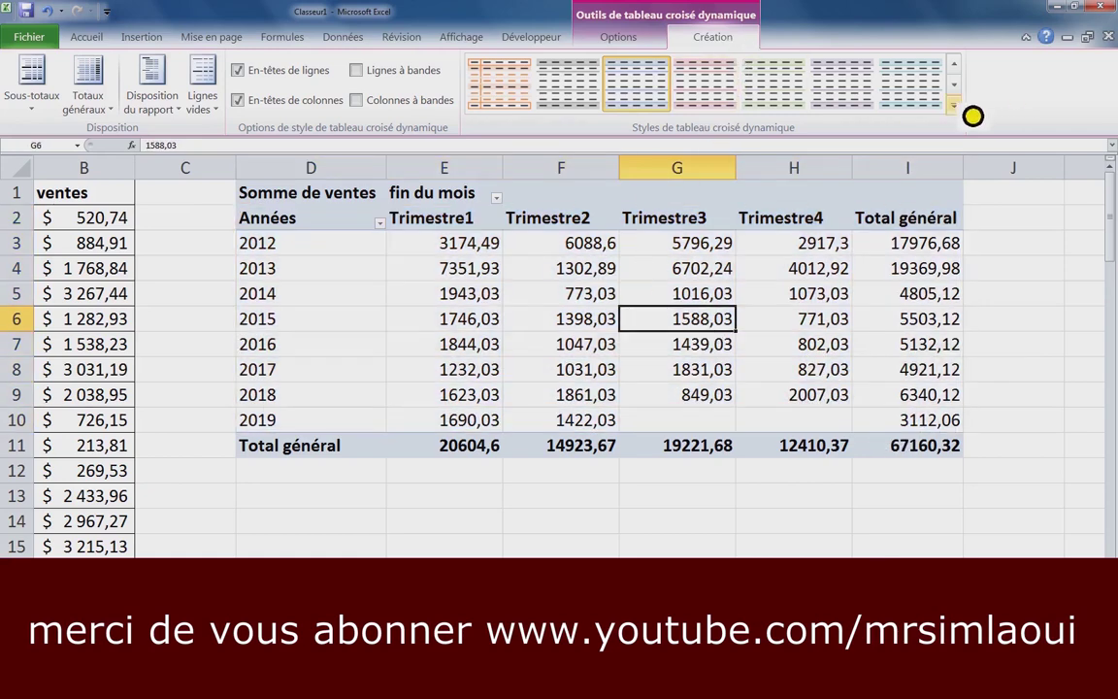
- Apply the dark blue pivot style from the Foncé group of the styles gallery
left_click(955, 107)
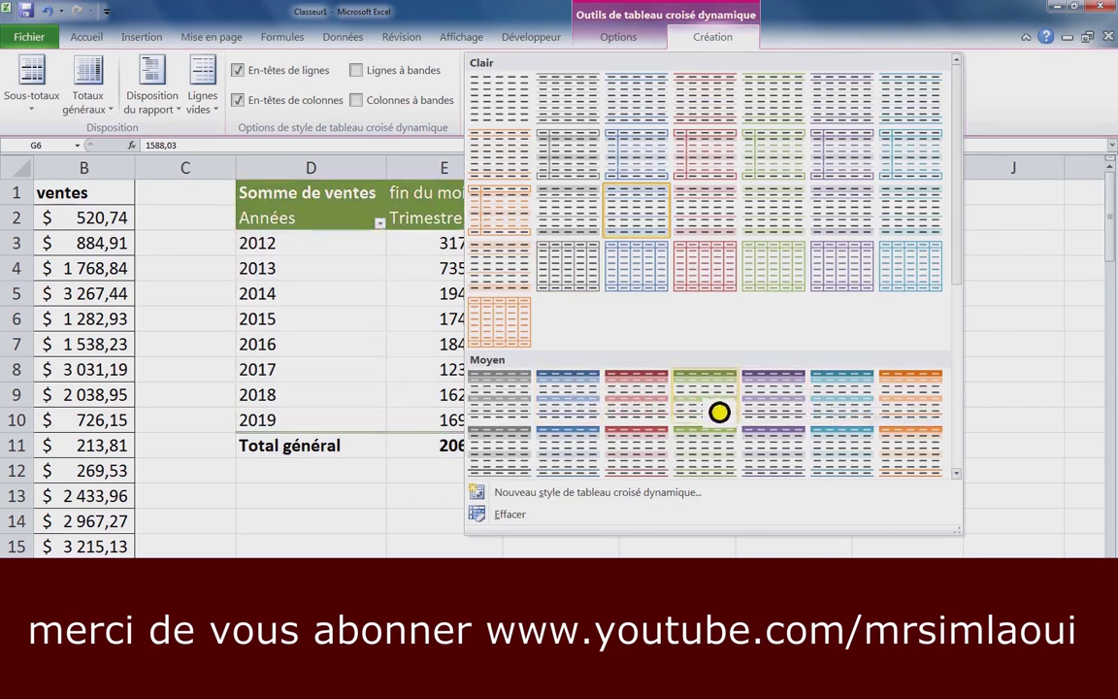
left_click_drag(971, 271, 976, 424)
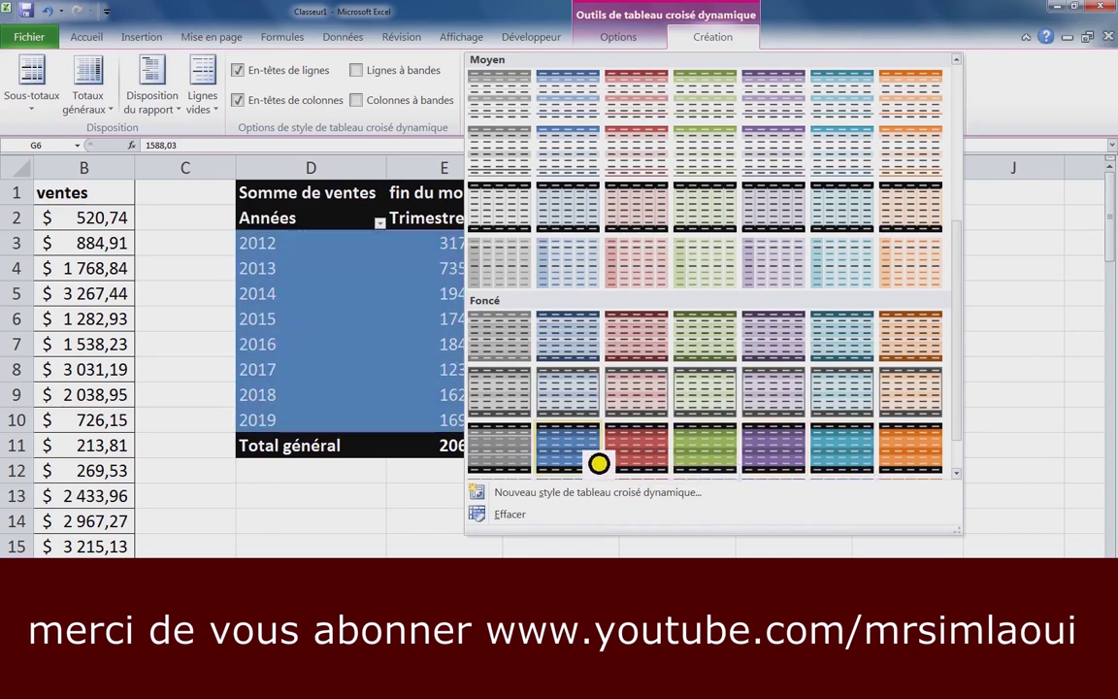
left_click(598, 462)
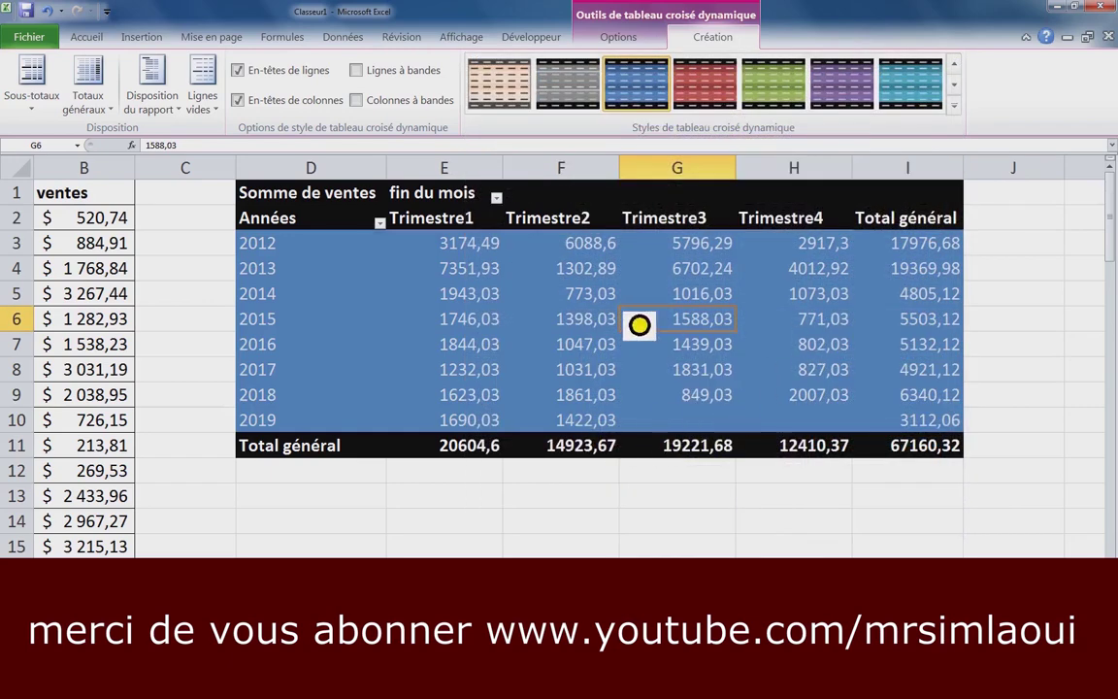
left_click(640, 374)
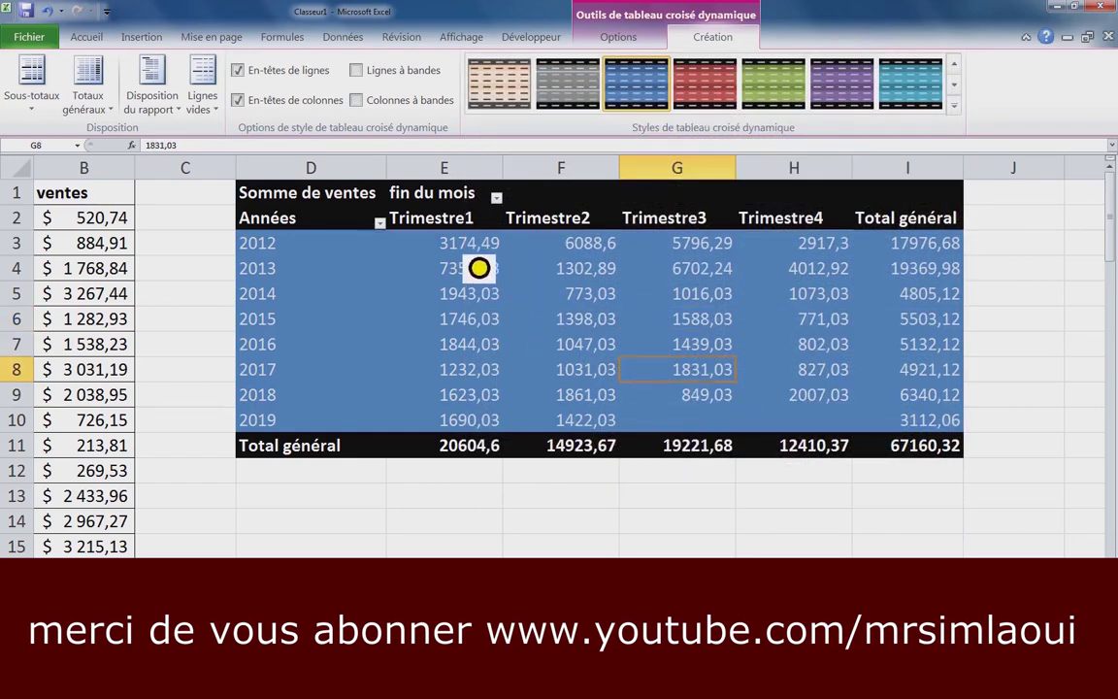
left_click(432, 240)
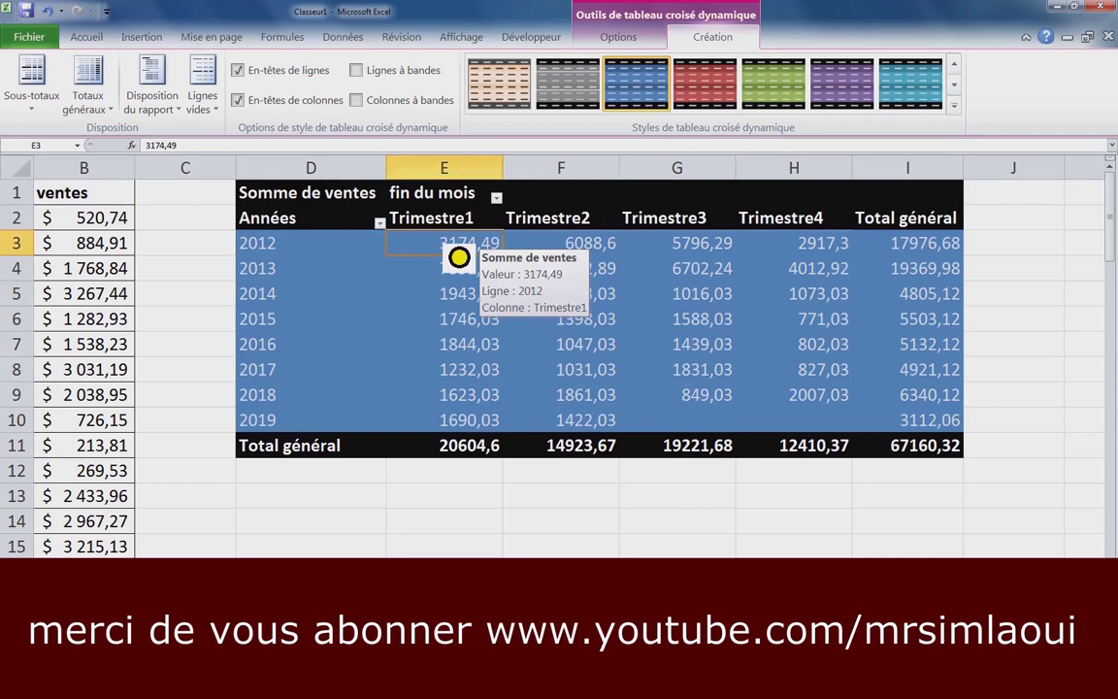
- Format the pivot sums as Monétaire with the $ Anglais (États-Unis) symbol and two decimals
right_click(458, 257)
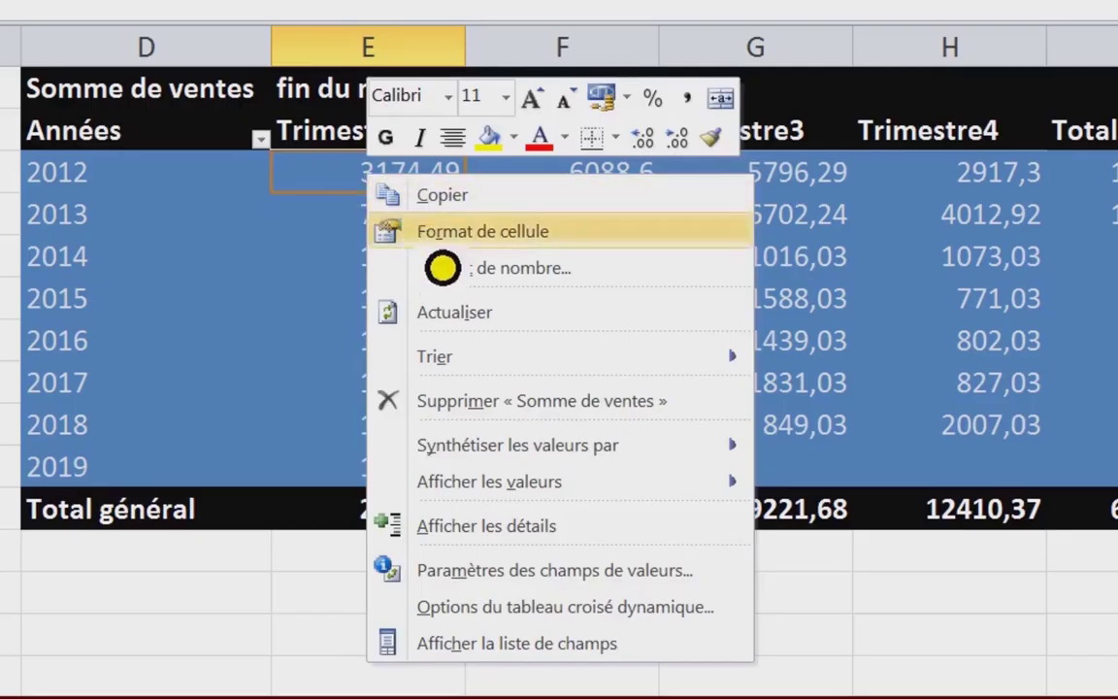
left_click(544, 310)
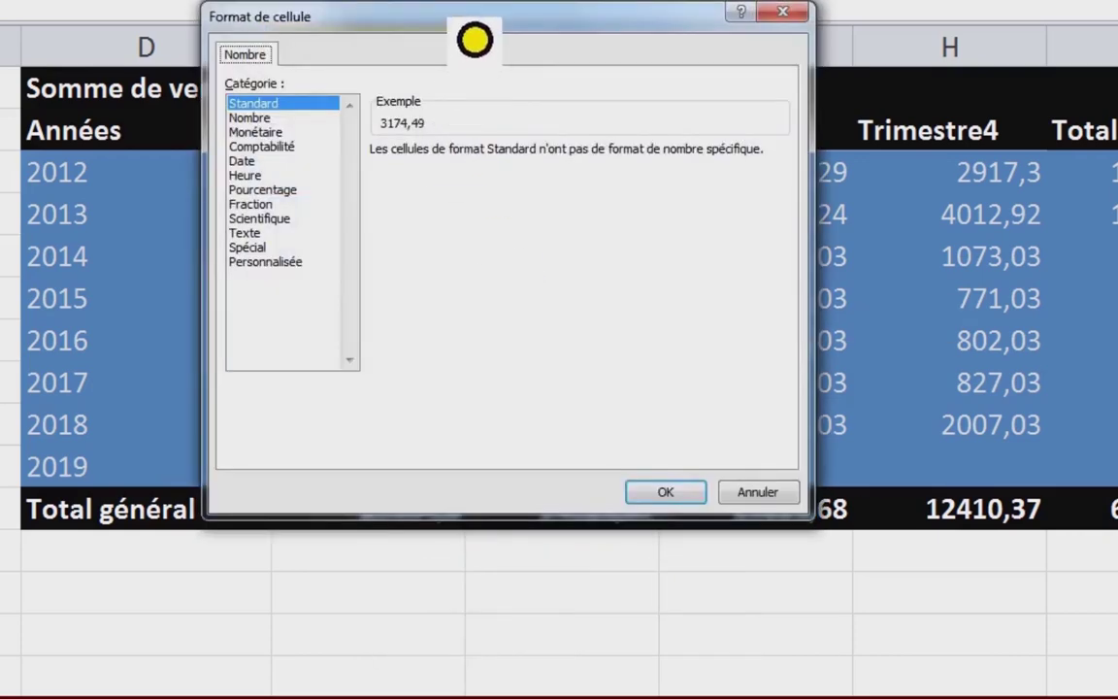
left_click_drag(475, 40, 565, 49)
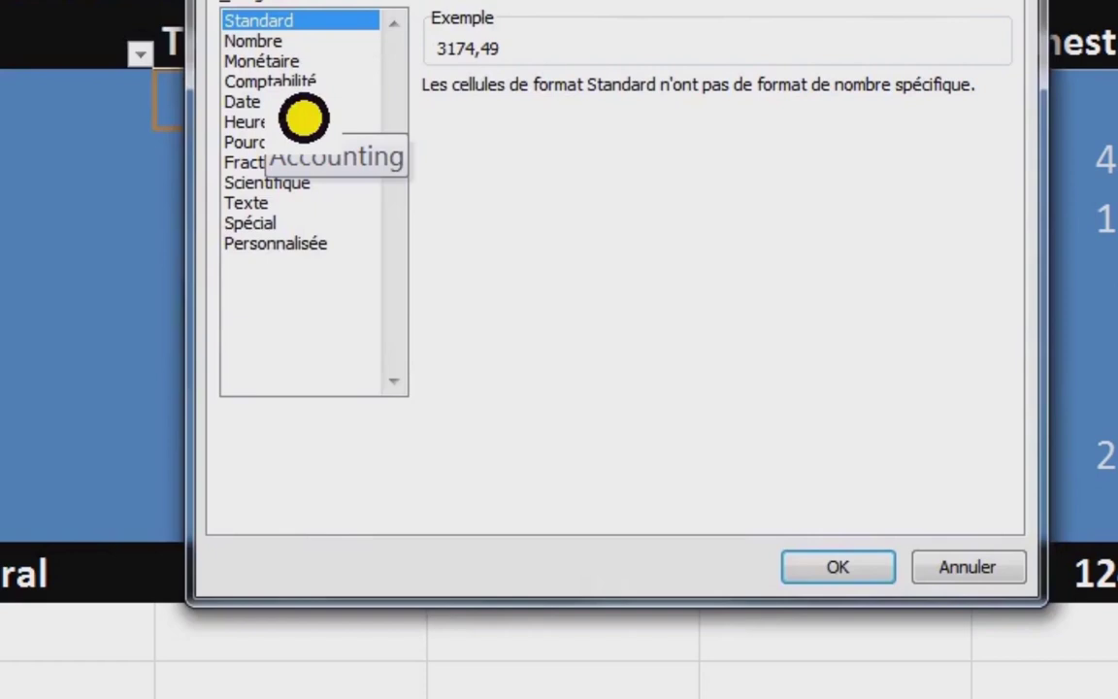
key("Down")
key("Down")
key("Down")
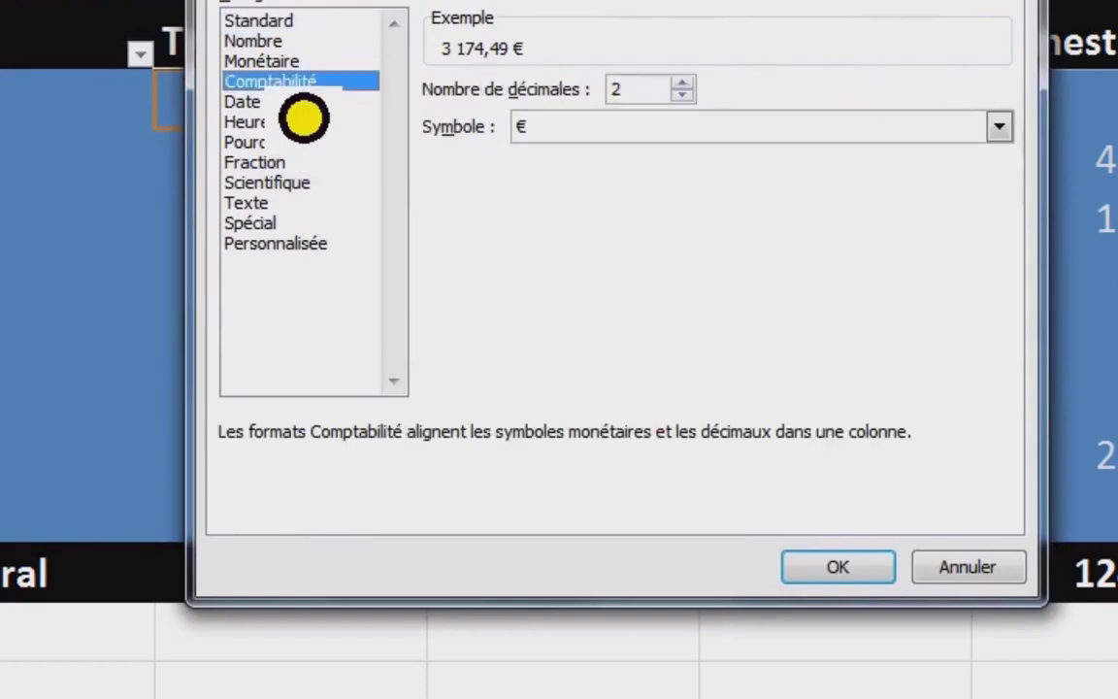
key("Up")
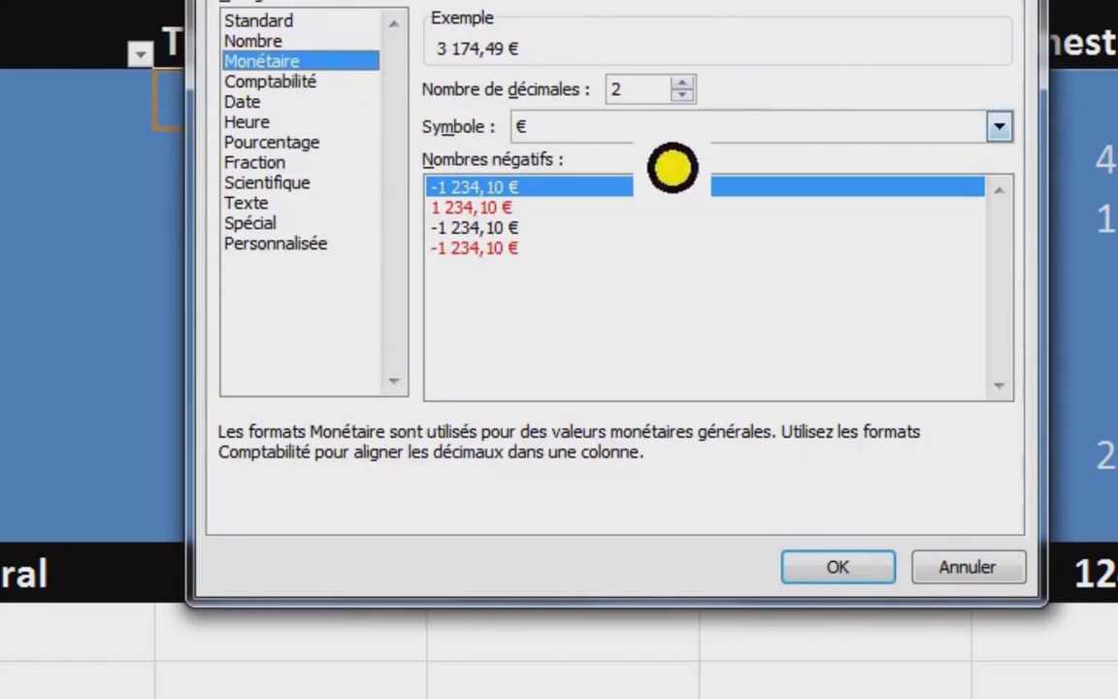
left_click(659, 136)
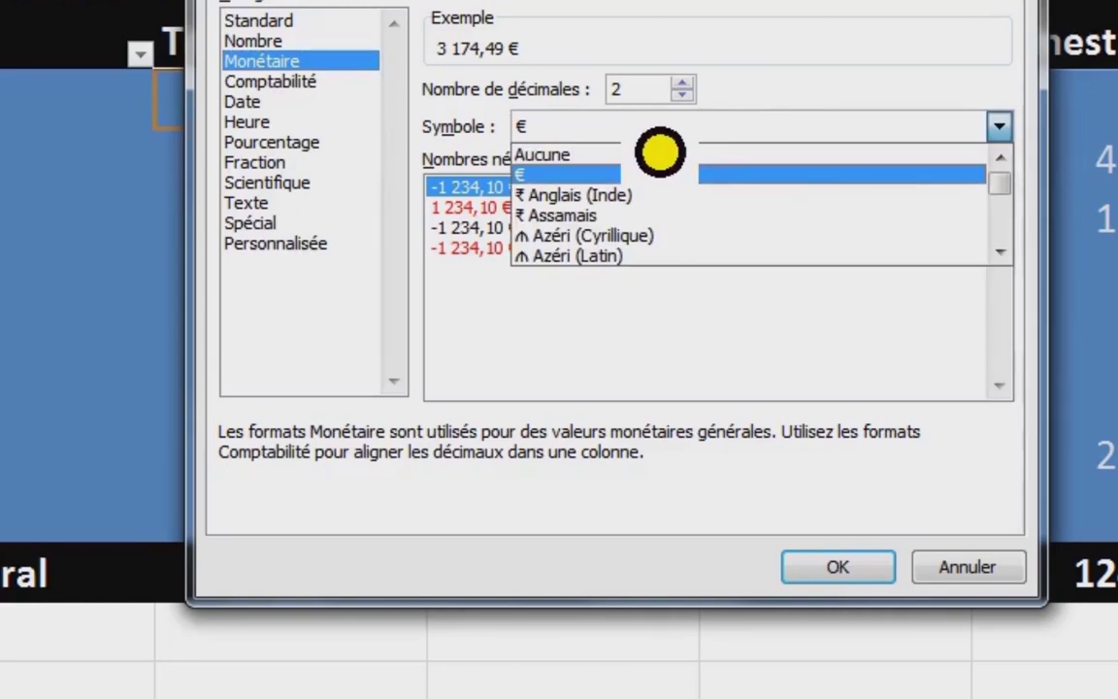
key("Down")
key("Down")
key("Return")
left_click(838, 566)
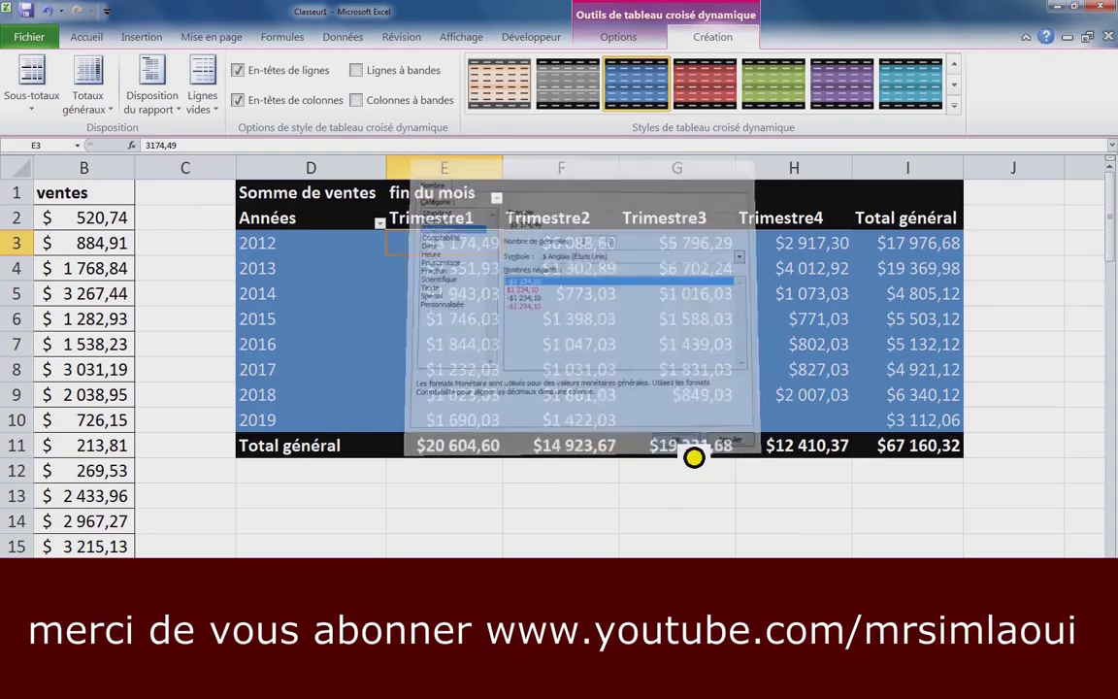
left_click(826, 297)
- Select the pivot's value cells and the Trimestre1 grand total cell
left_click(699, 396)
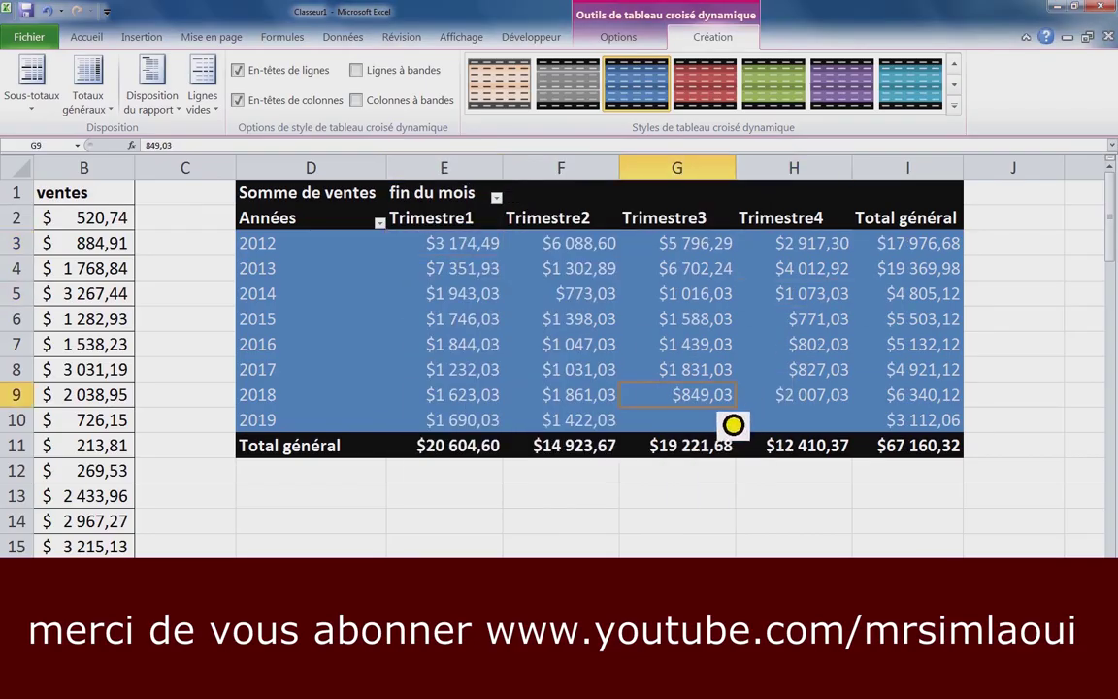
left_click(718, 427)
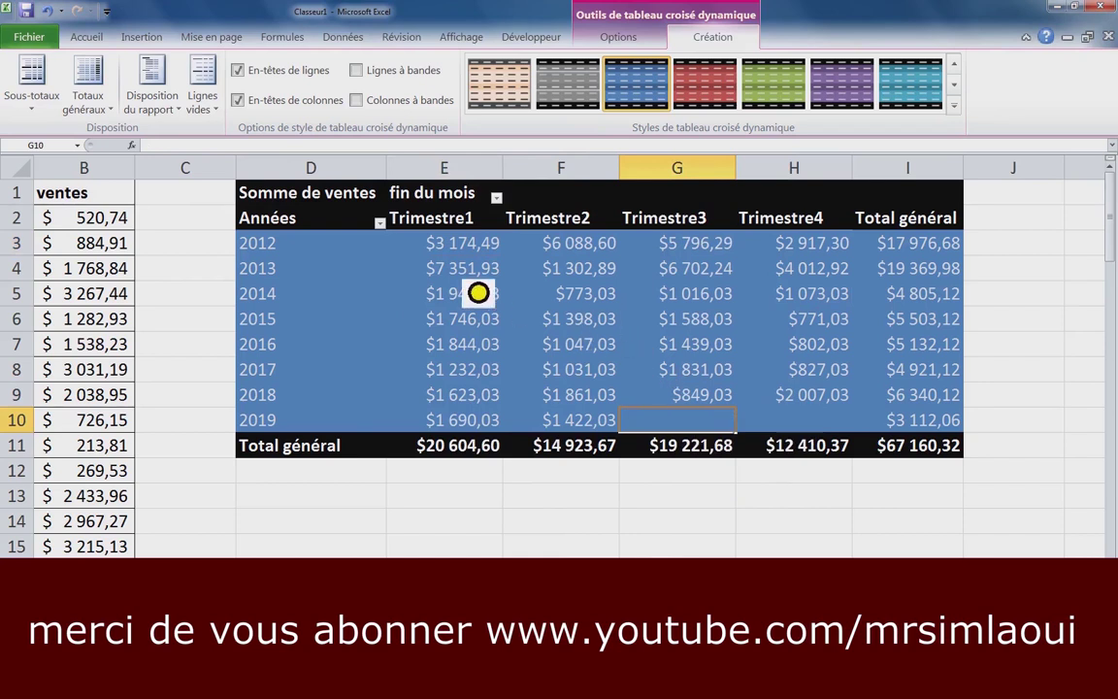
left_click_drag(456, 255, 941, 423)
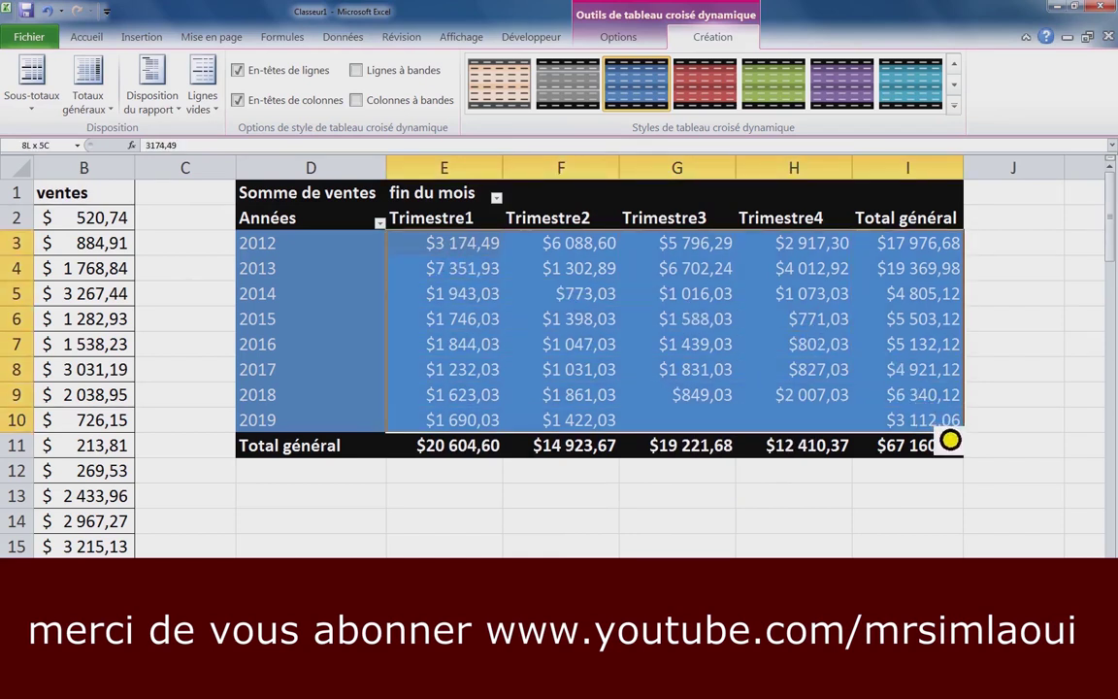
left_click(558, 456)
left_click(493, 456)
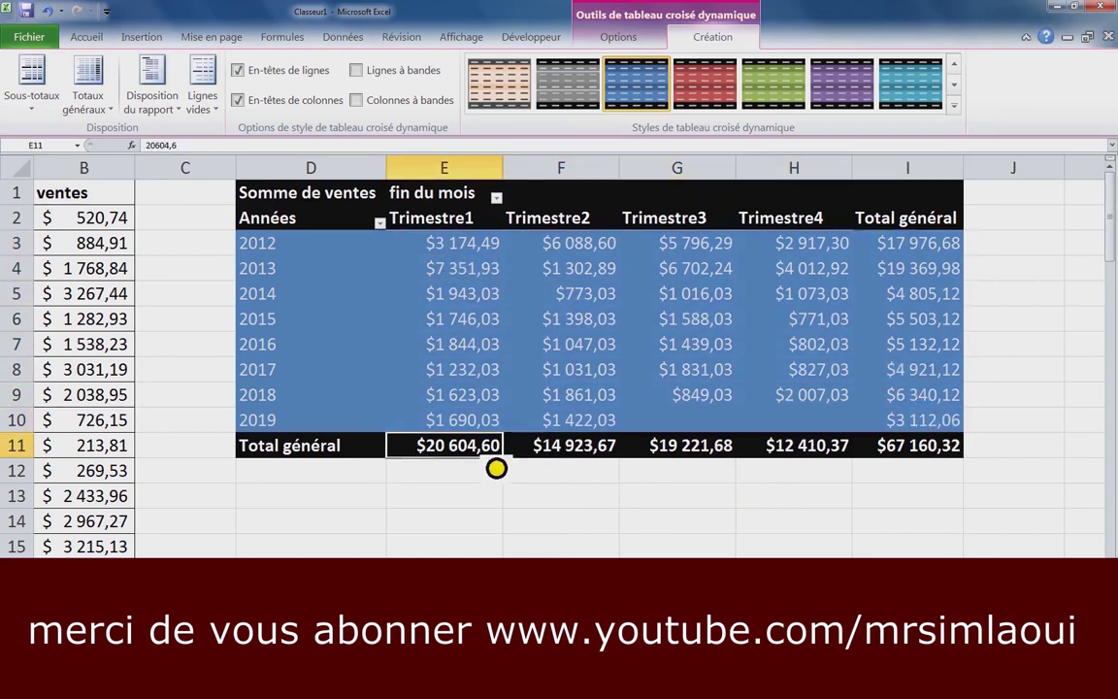
left_click(643, 297)
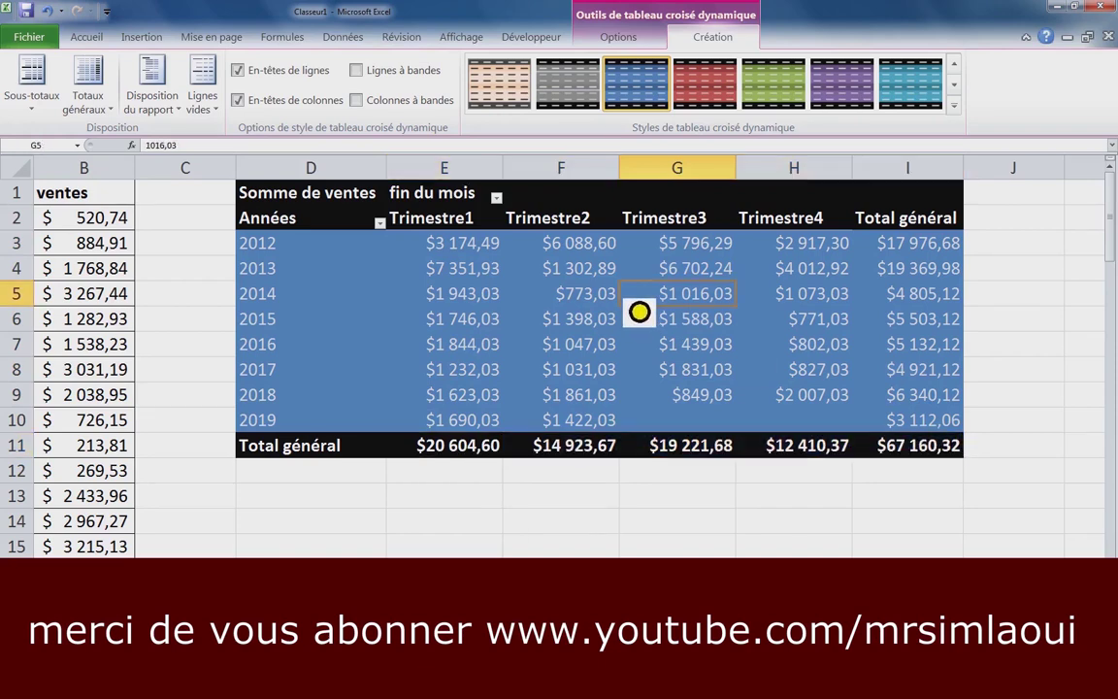
- Move fin du mois to the row labels so quarters become rows and years columns
left_click(655, 45)
left_click(983, 64)
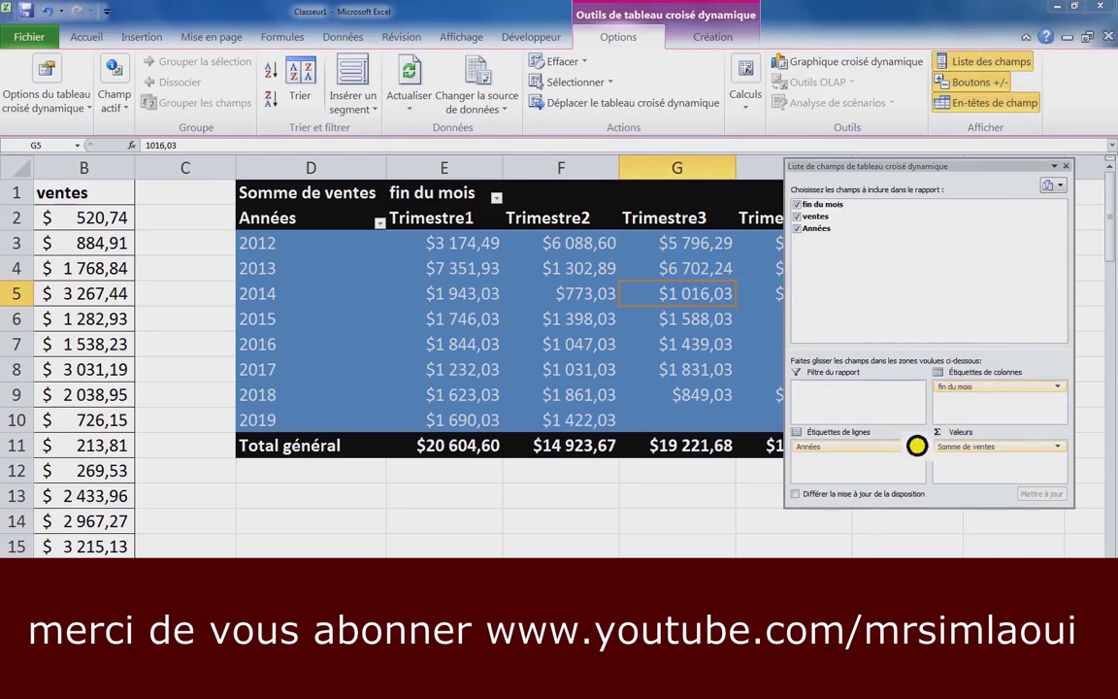
mouse_move(916, 445)
left_mouse_down()
mouse_move(836, 461)
mouse_move(975, 399)
left_mouse_up()
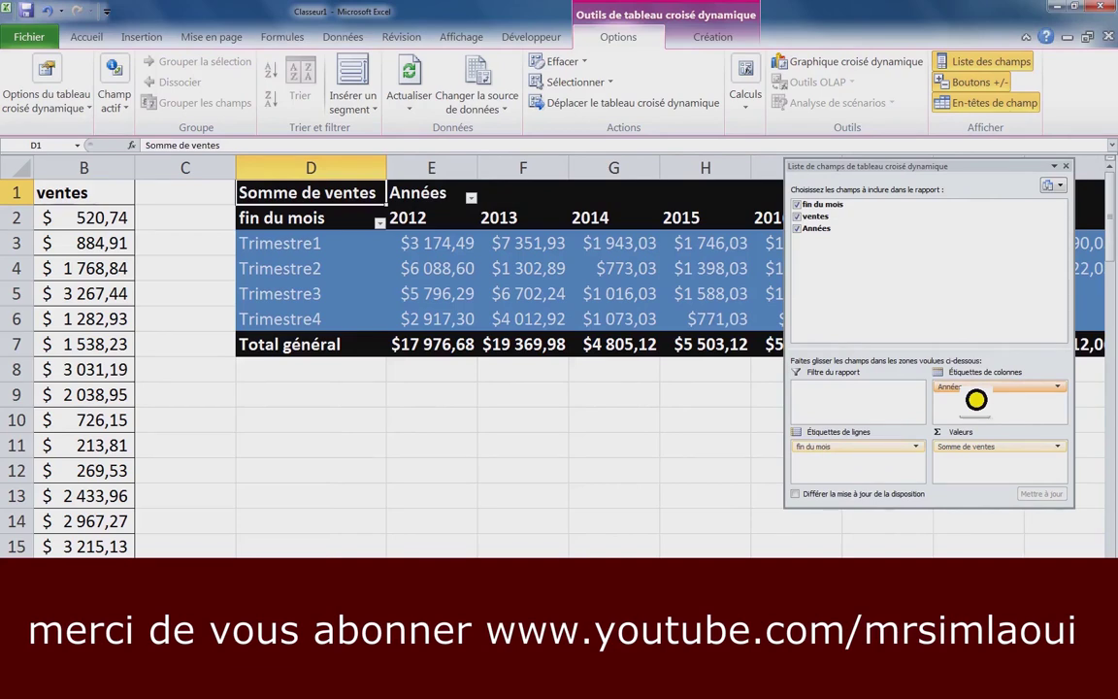
left_click(529, 447)
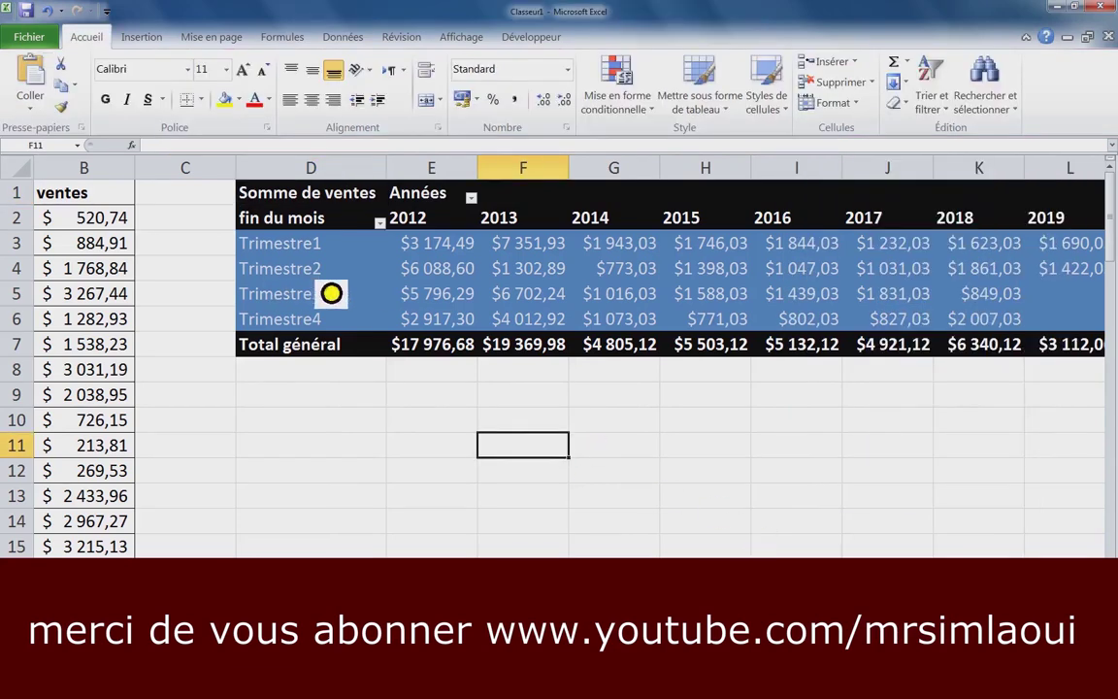
- Narrow column C so the pivot sits right beside the sales column
left_click(215, 168)
left_click_drag(235, 171, 167, 180)
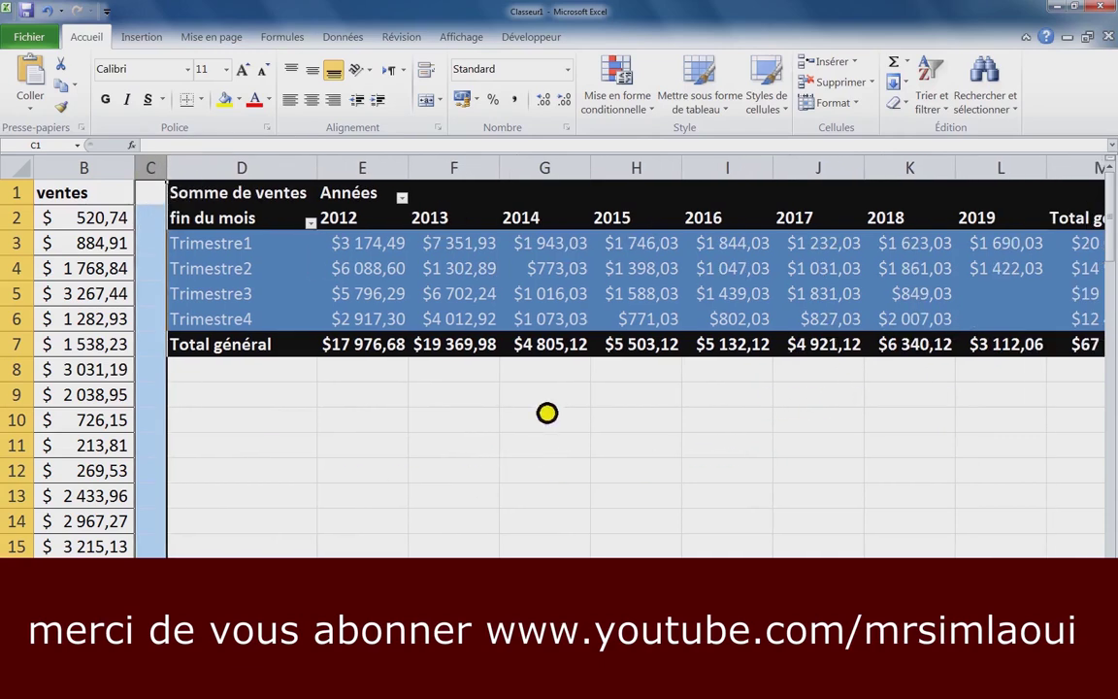
left_click(543, 318)
left_click(528, 419)
left_click(306, 474)
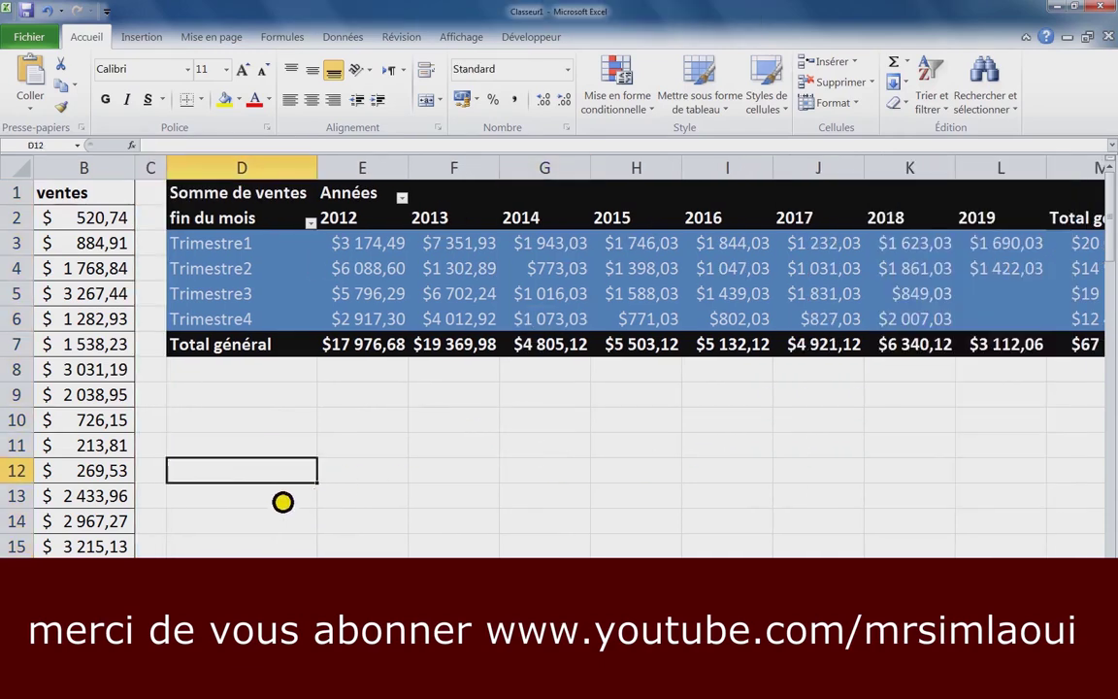
- Select the sales data in column B and copy it with Ctrl+A and Ctrl+C
left_click(115, 425)
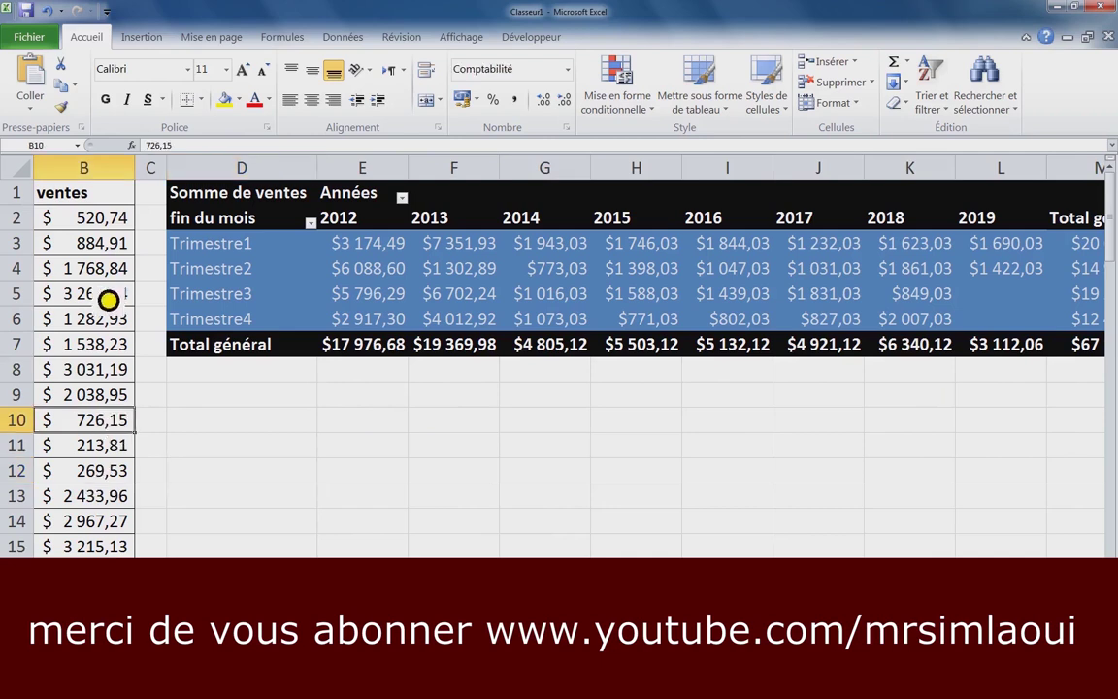
left_click(88, 299)
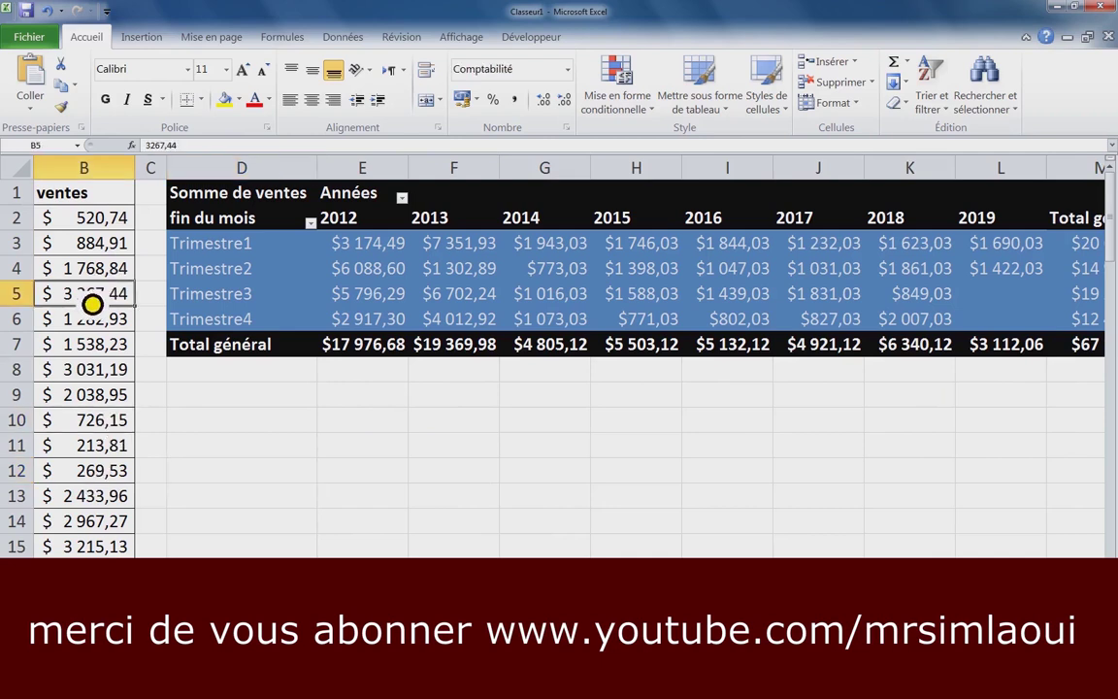
key("ctrl+a")
key("ctrl+c")
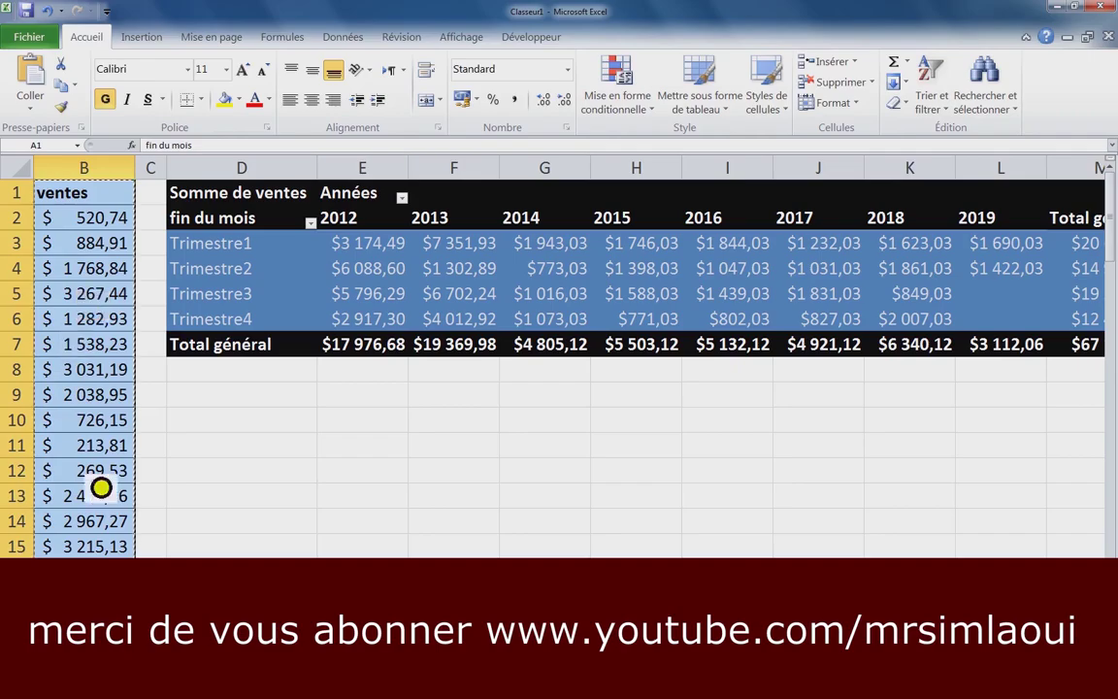